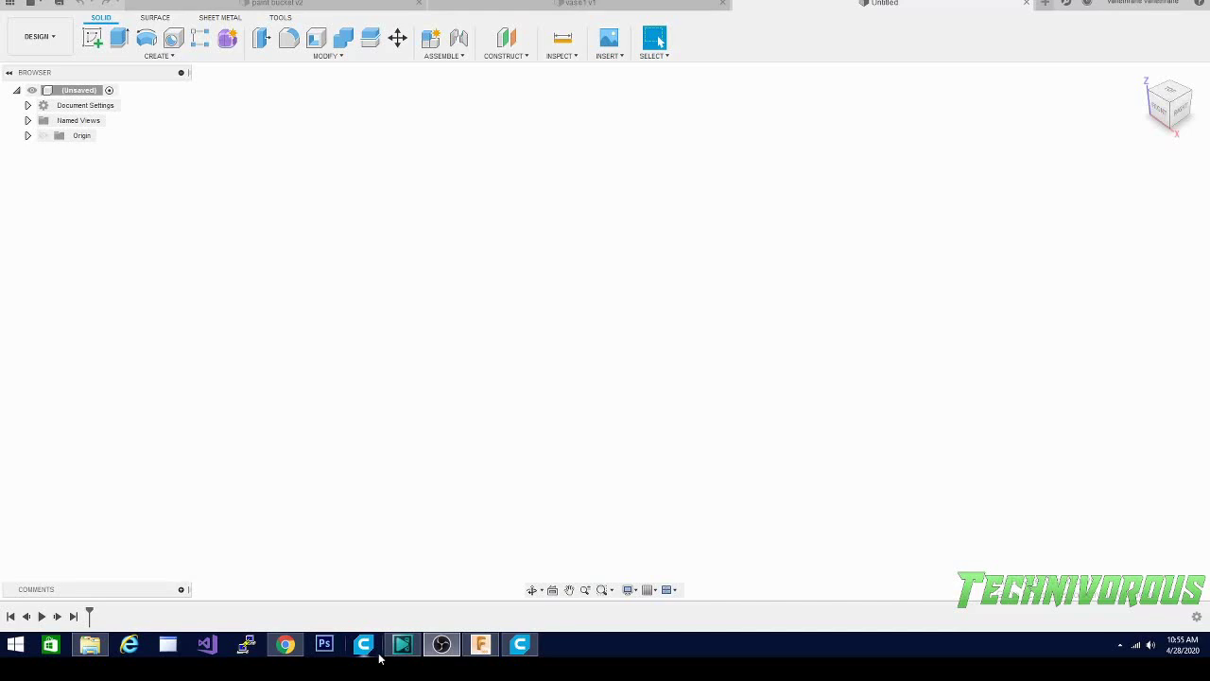
Step: Open the paint bucket v2 design and orbit around the three-step holder to inspect it
click(361, 4)
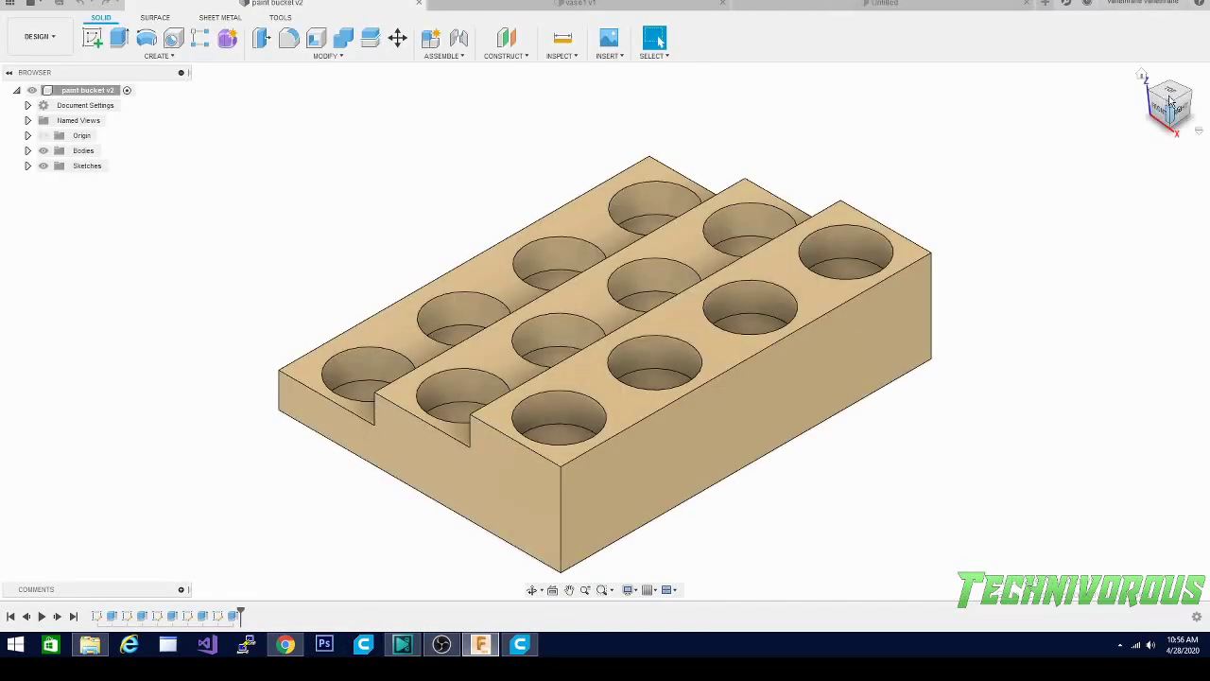
mouse_move(1155, 116)
mouse_down()
mouse_move(1187, 106)
mouse_move(1160, 135)
mouse_move(1203, 128)
mouse_up()
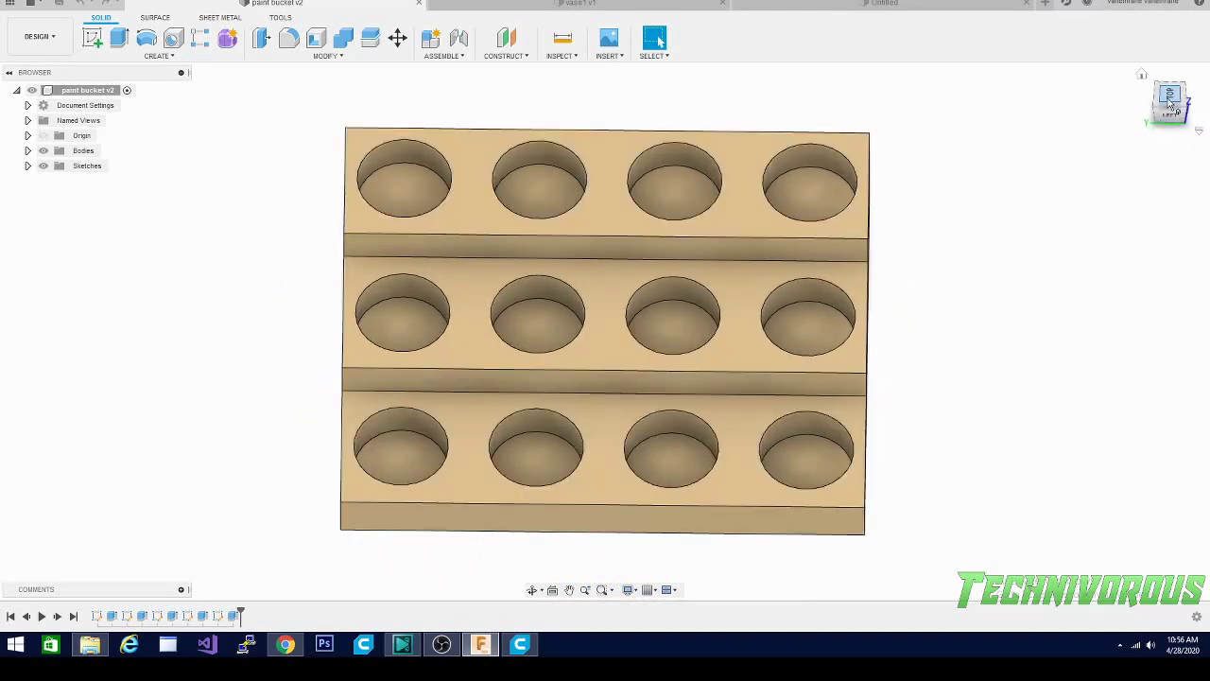
drag(1170, 104, 1165, 134)
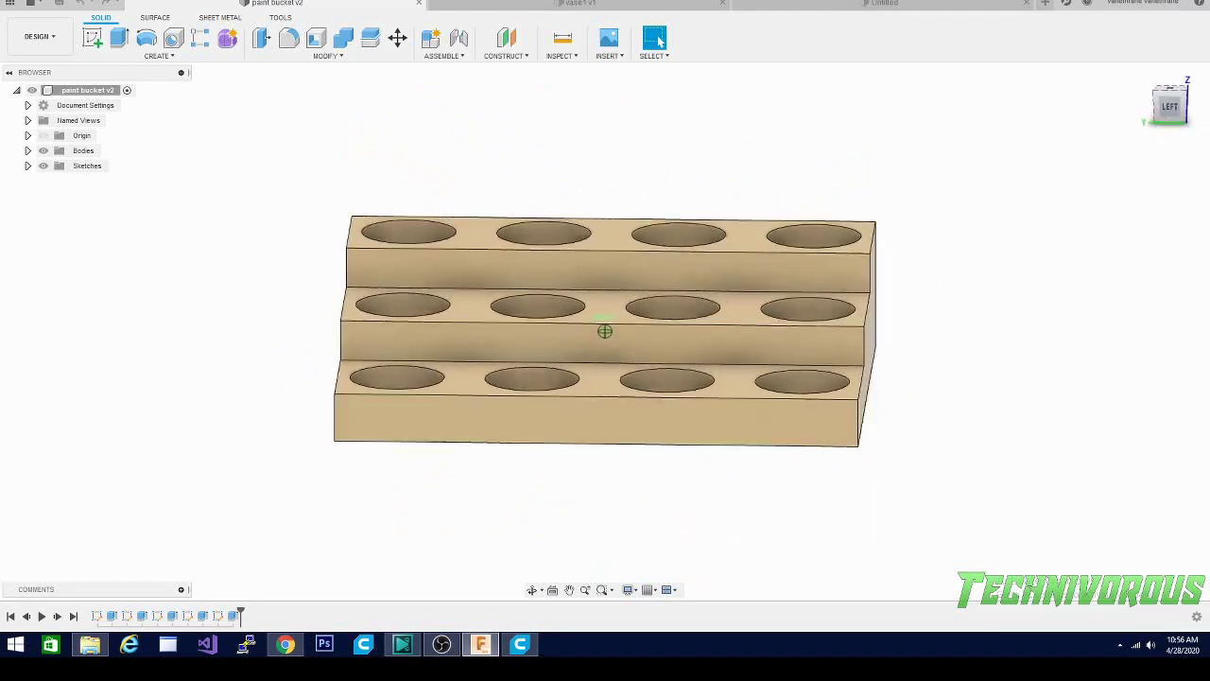
shift+middle_drag(605, 331, 605, 331)
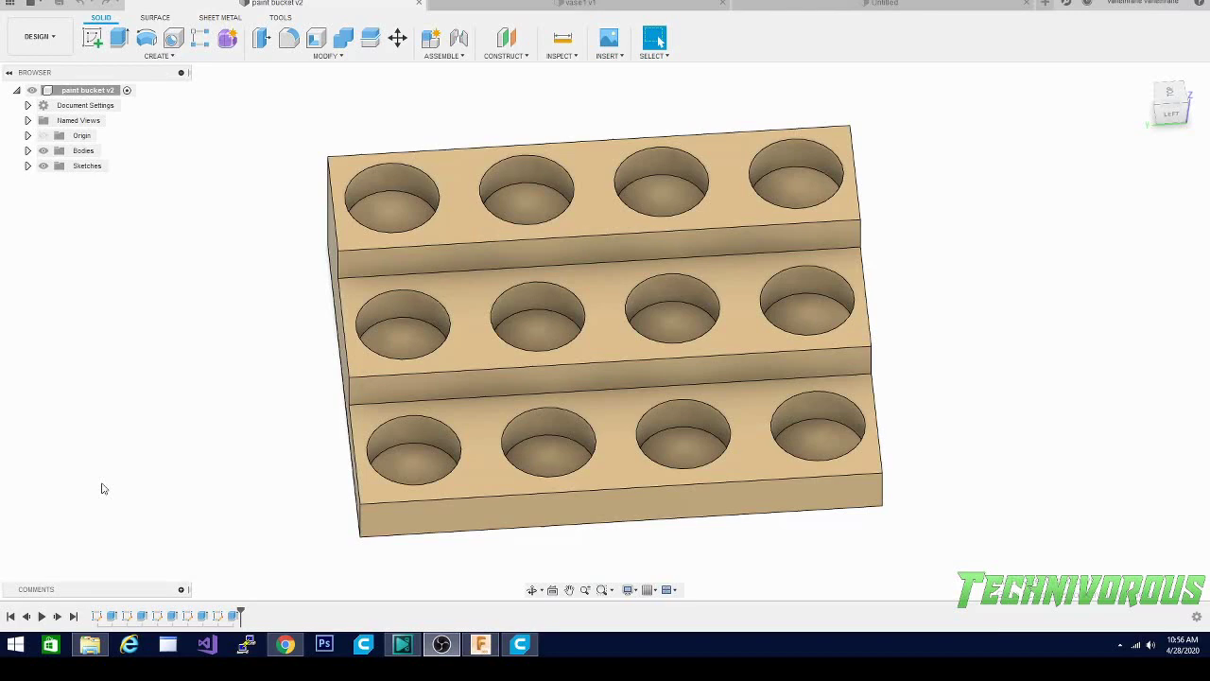
drag(1178, 88, 1150, 99)
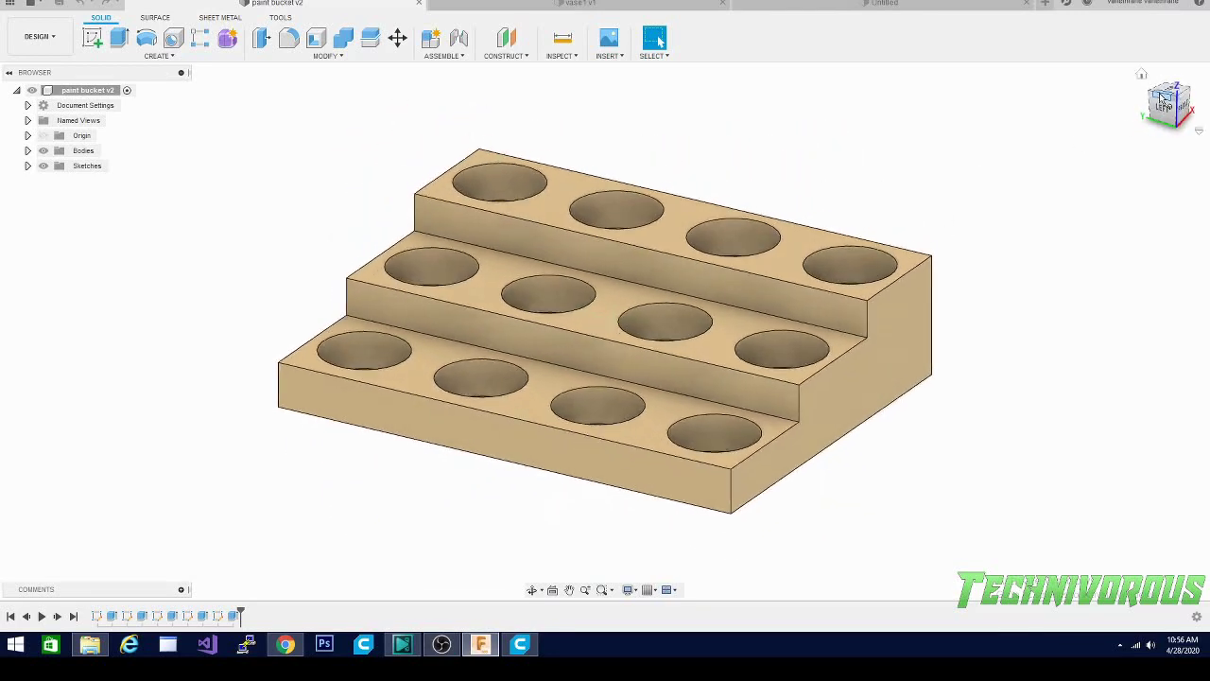
Step: Try an offset plane from the stair's right side face, then cancel it
click(508, 42)
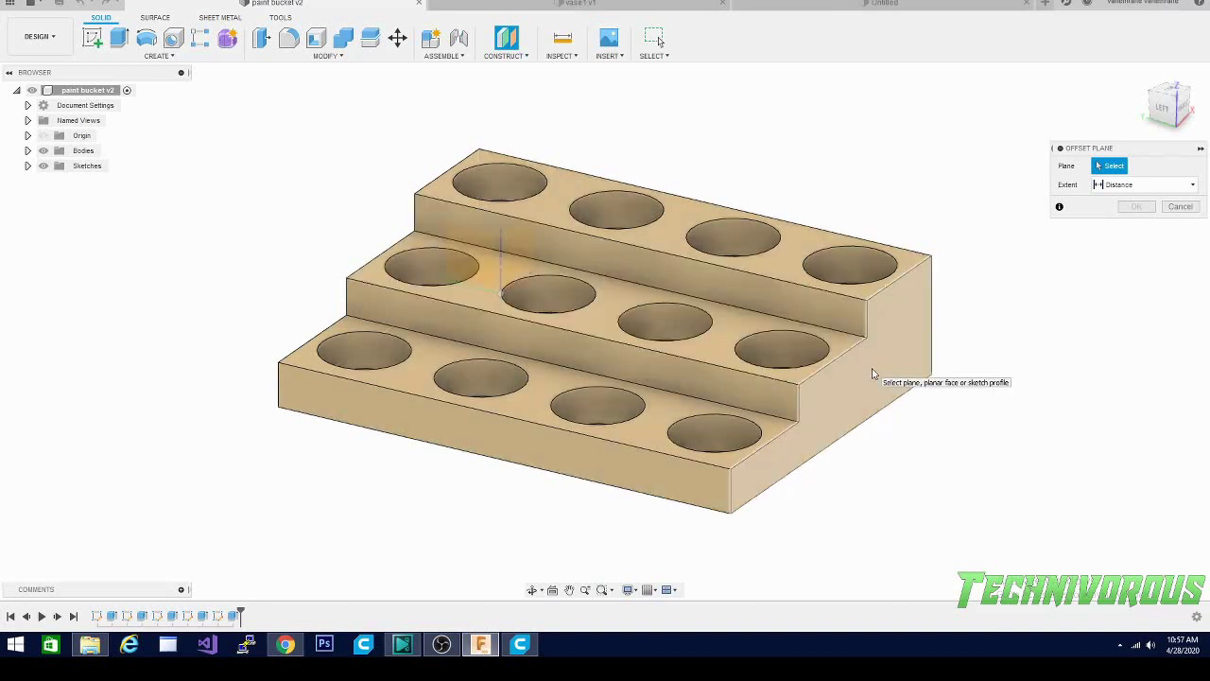
click(874, 373)
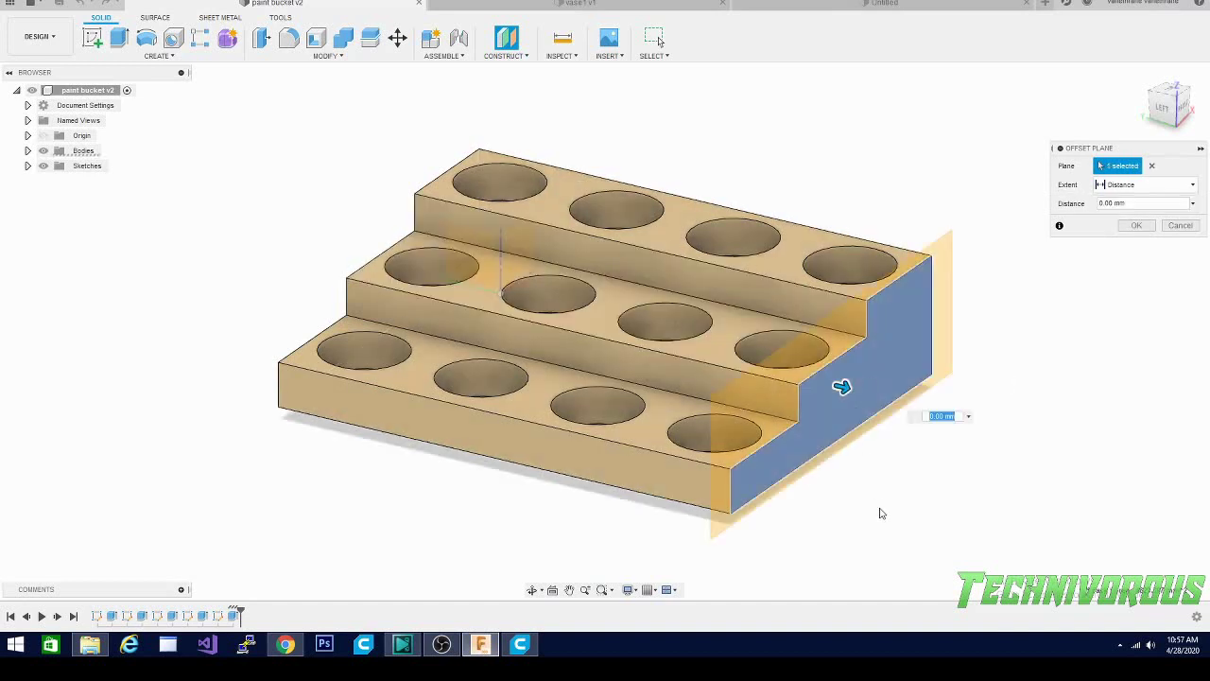
drag(840, 388, 607, 341)
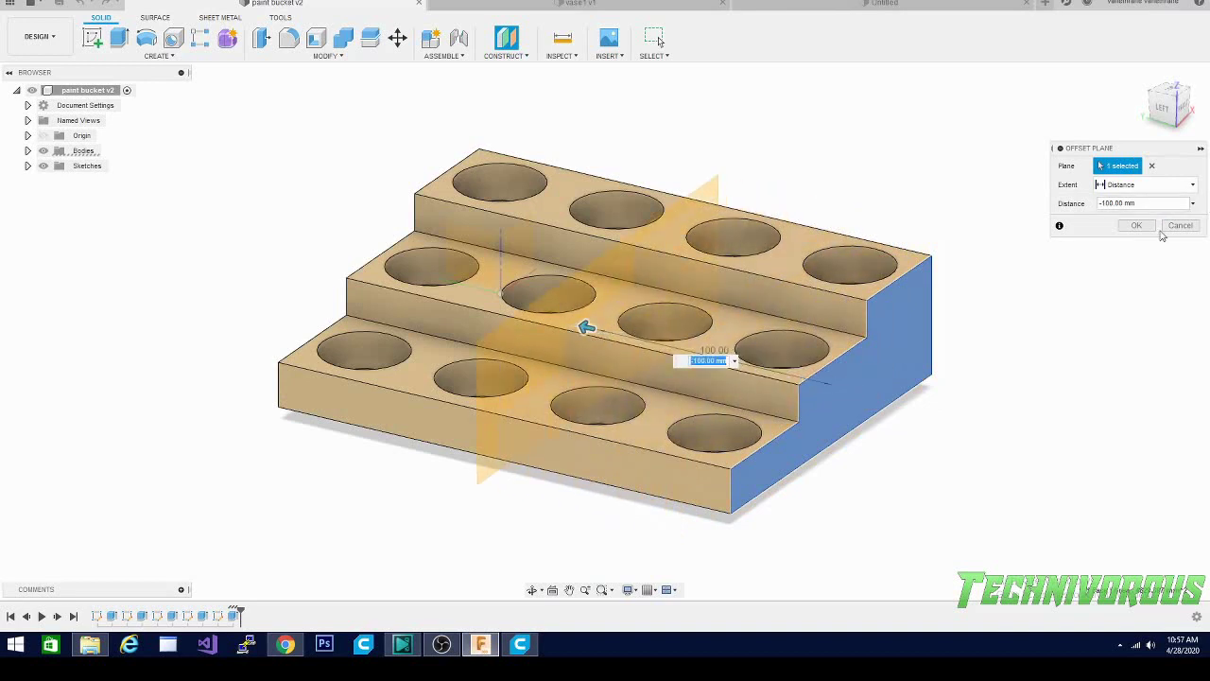
click(1179, 228)
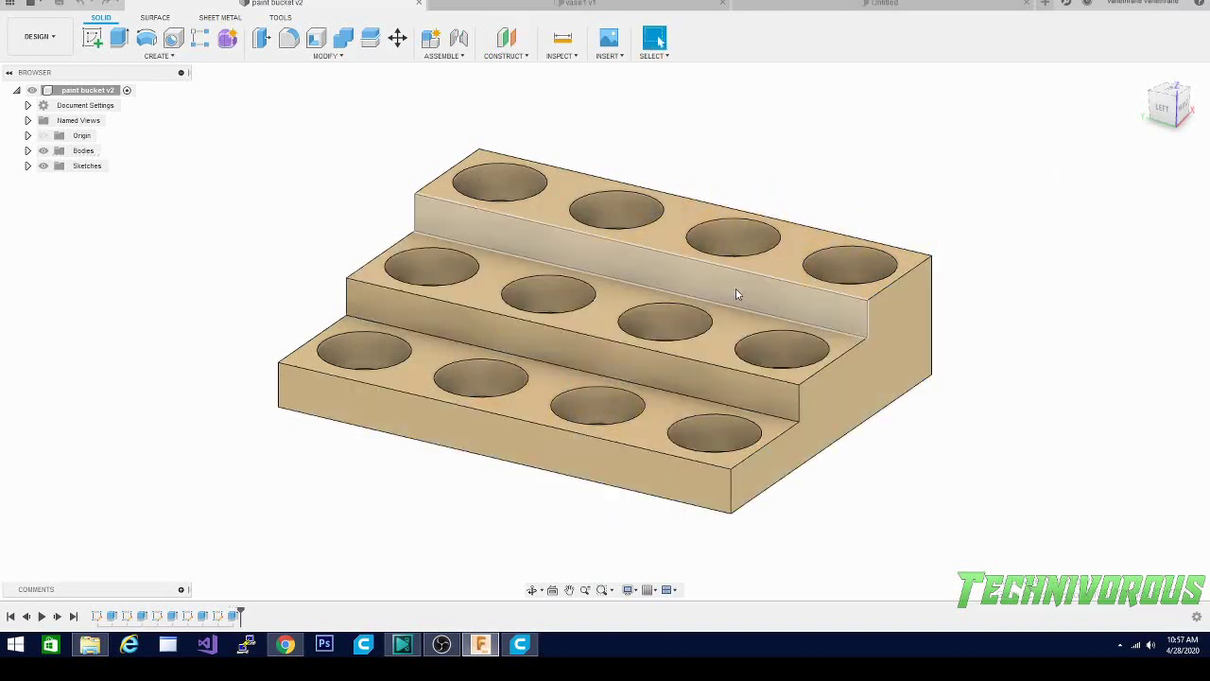
Step: Create an offset plane at -100 mm from the right side face through the holder's middle
click(517, 57)
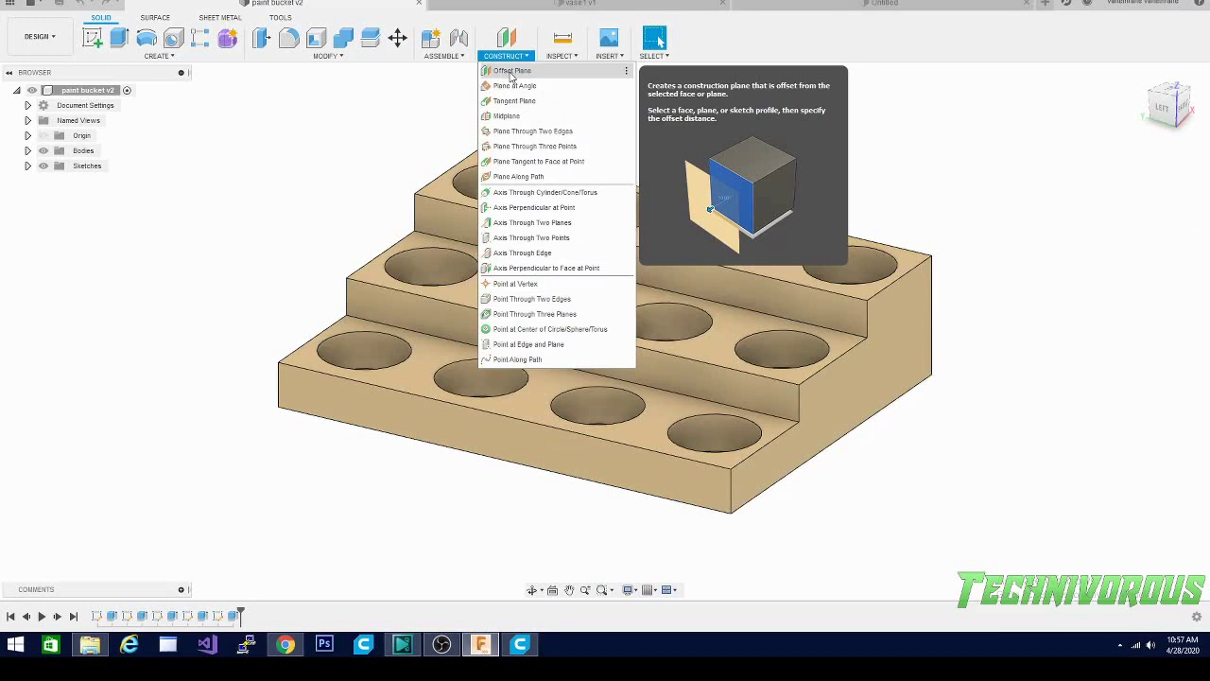
click(511, 72)
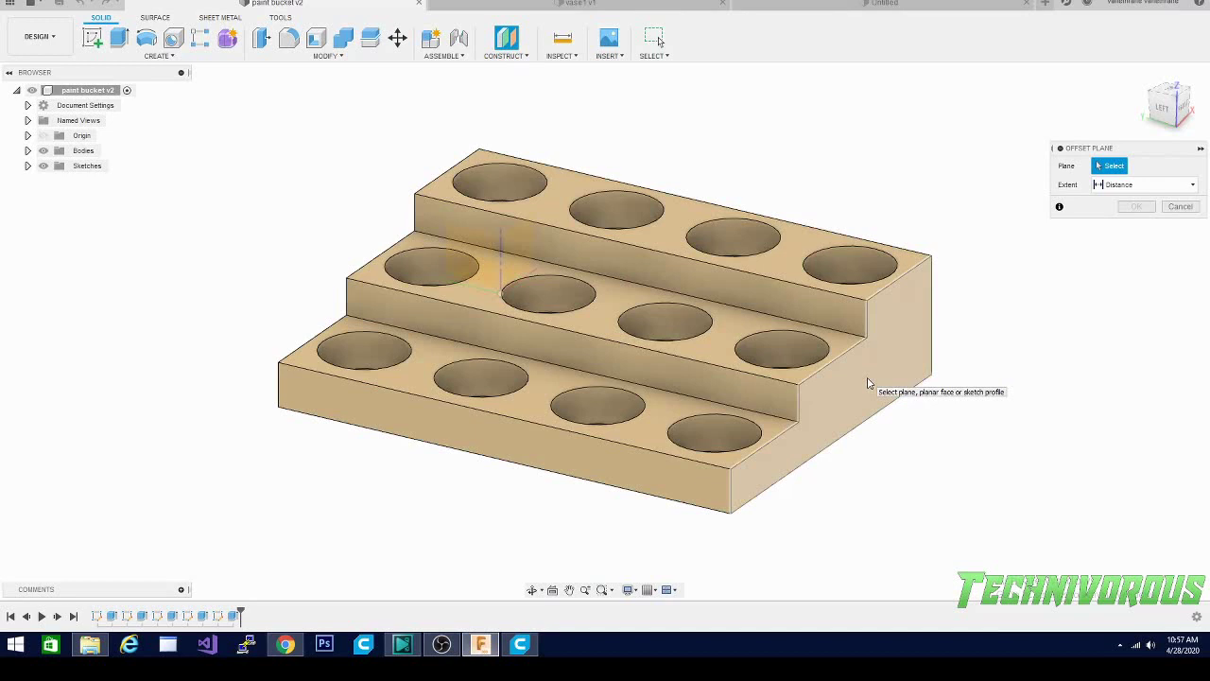
click(869, 383)
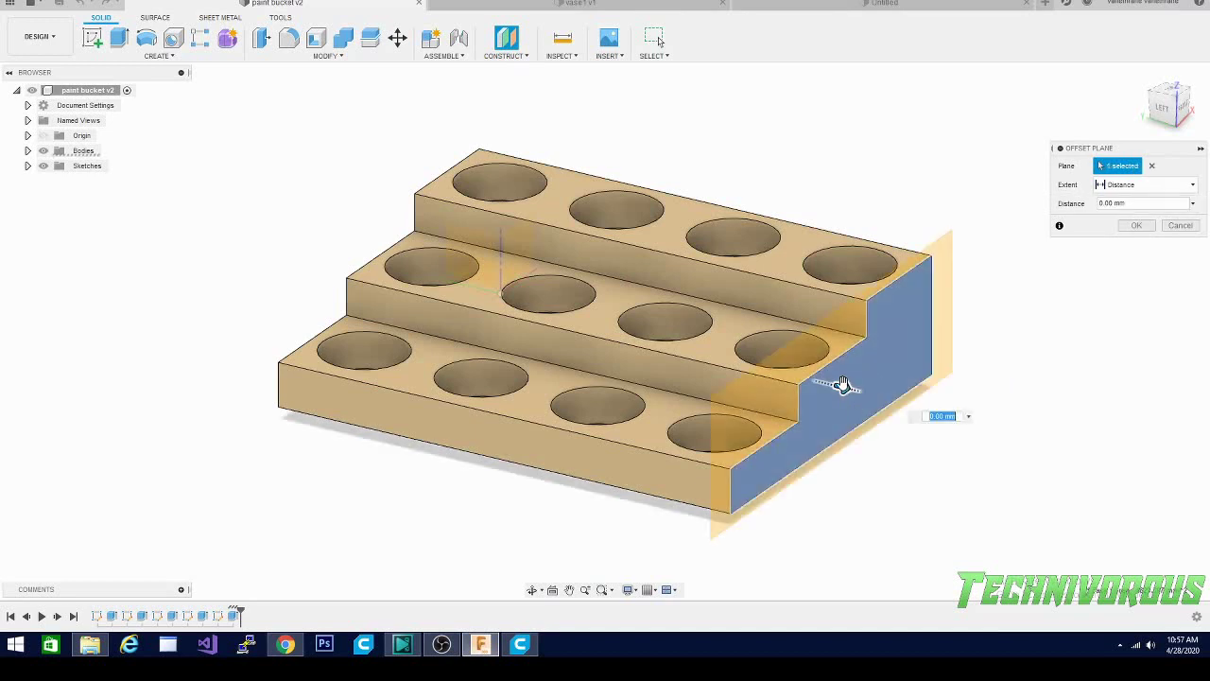
drag(842, 385, 933, 379)
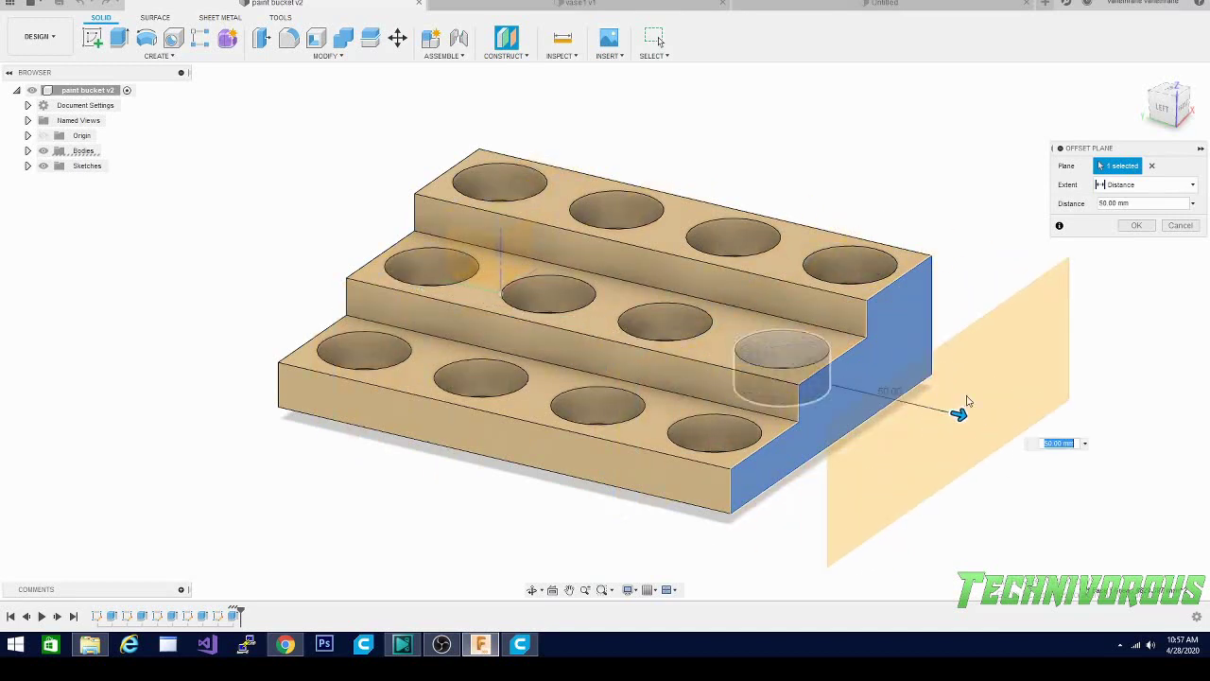
drag(958, 415, 587, 378)
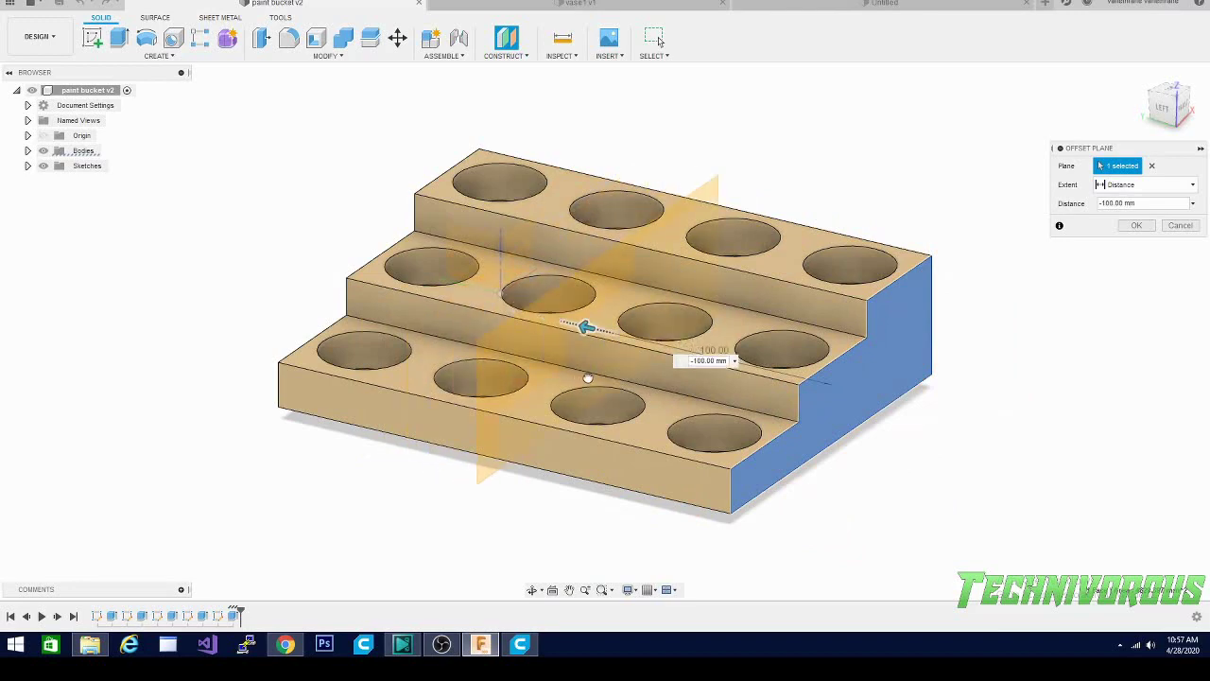
click(1171, 93)
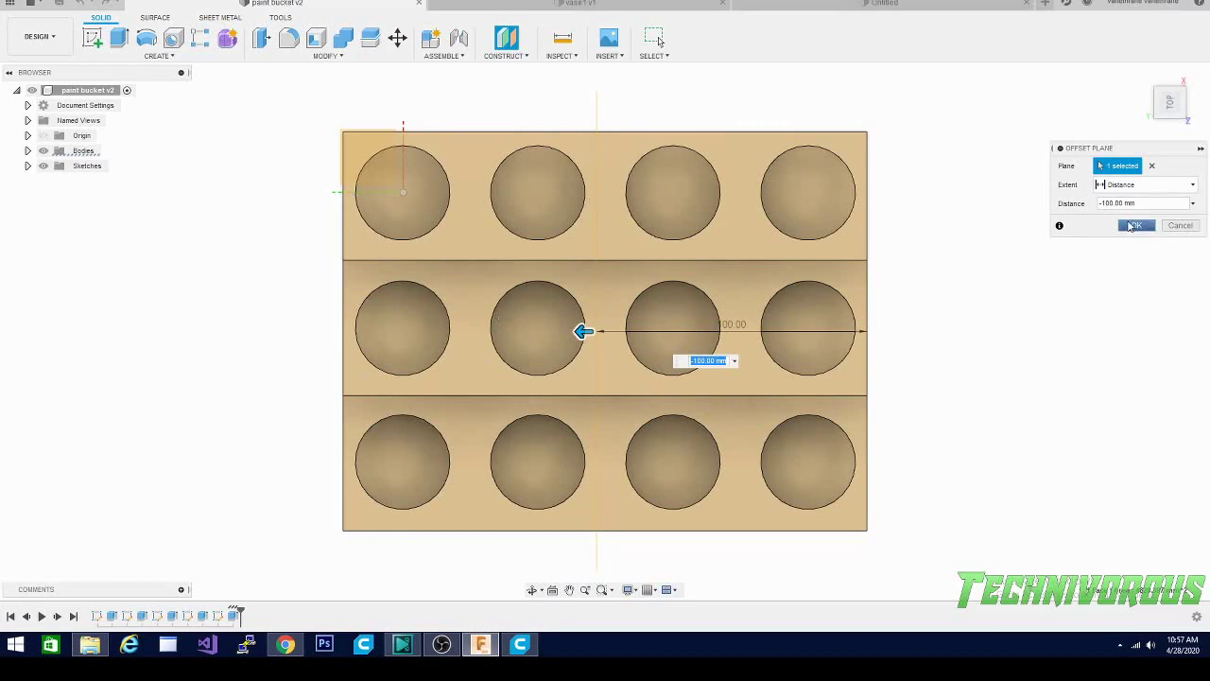
shift+middle_drag(605, 330, 580, 318)
click(1136, 225)
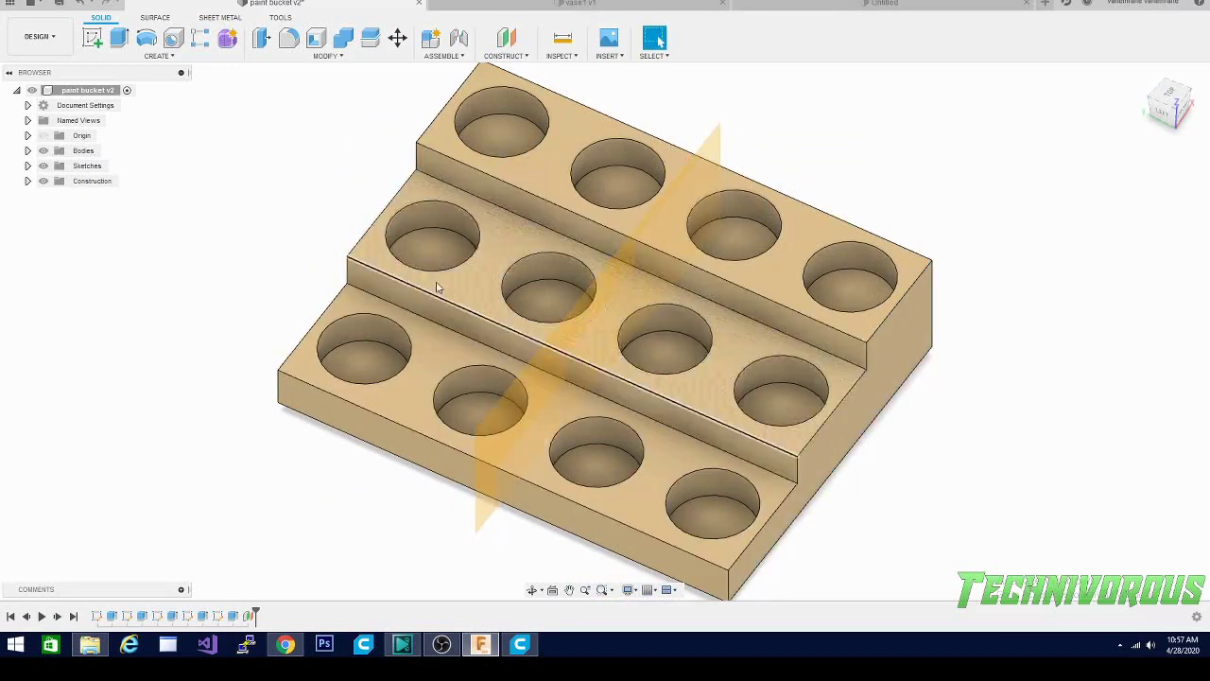
Step: Split the holder body into two using the offset construction plane as splitting tool
click(324, 56)
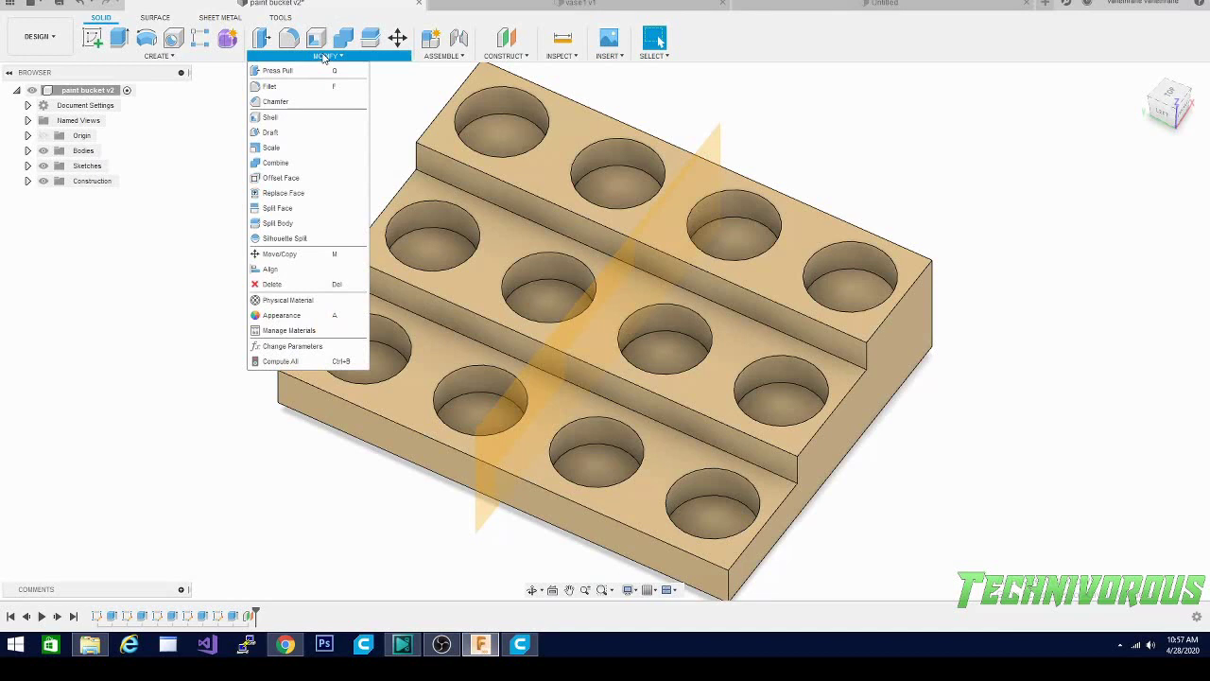
click(281, 227)
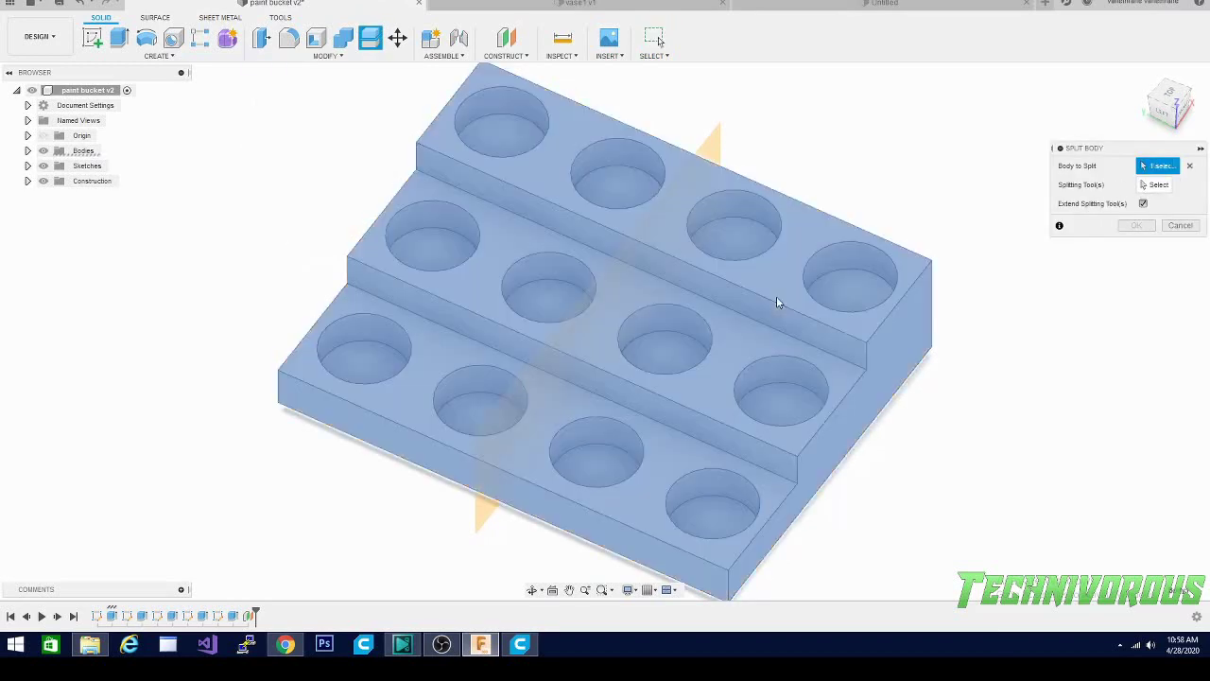
click(776, 296)
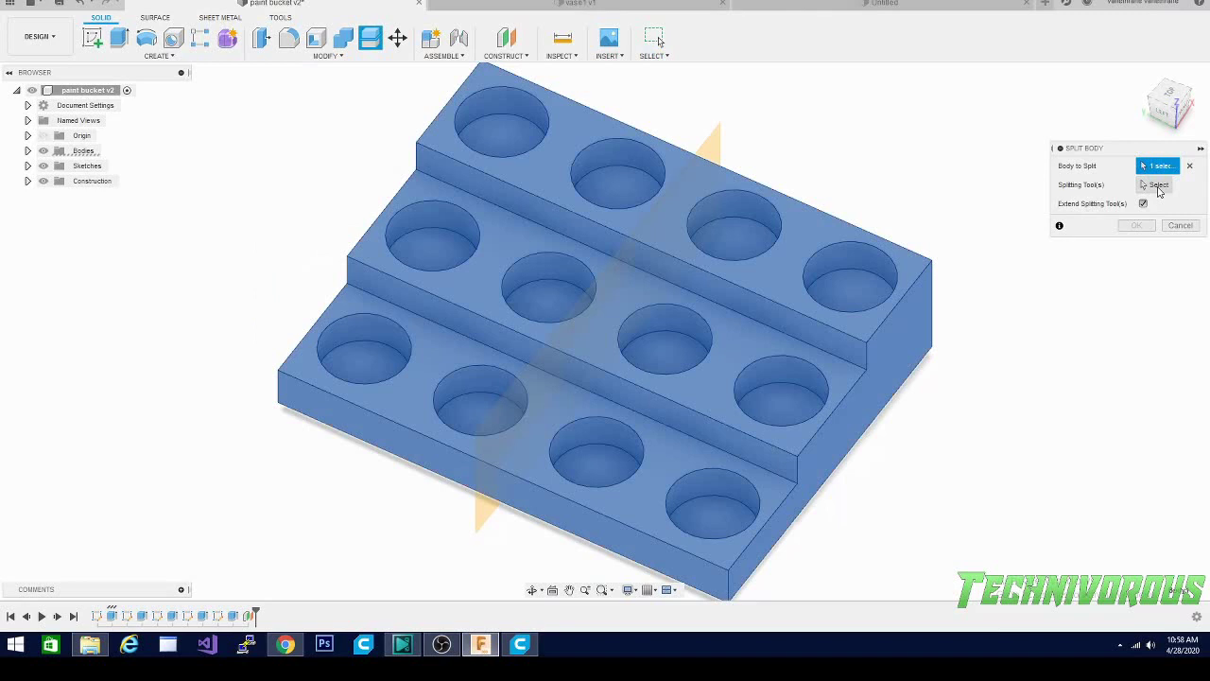
click(1155, 184)
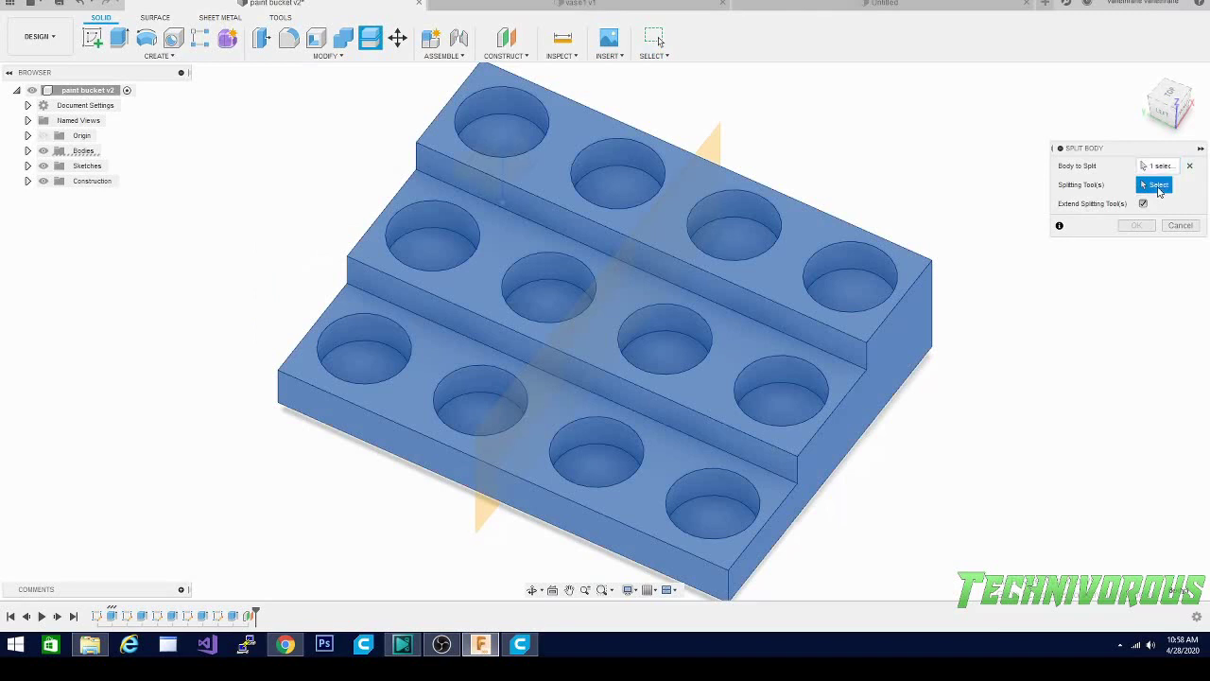
click(712, 151)
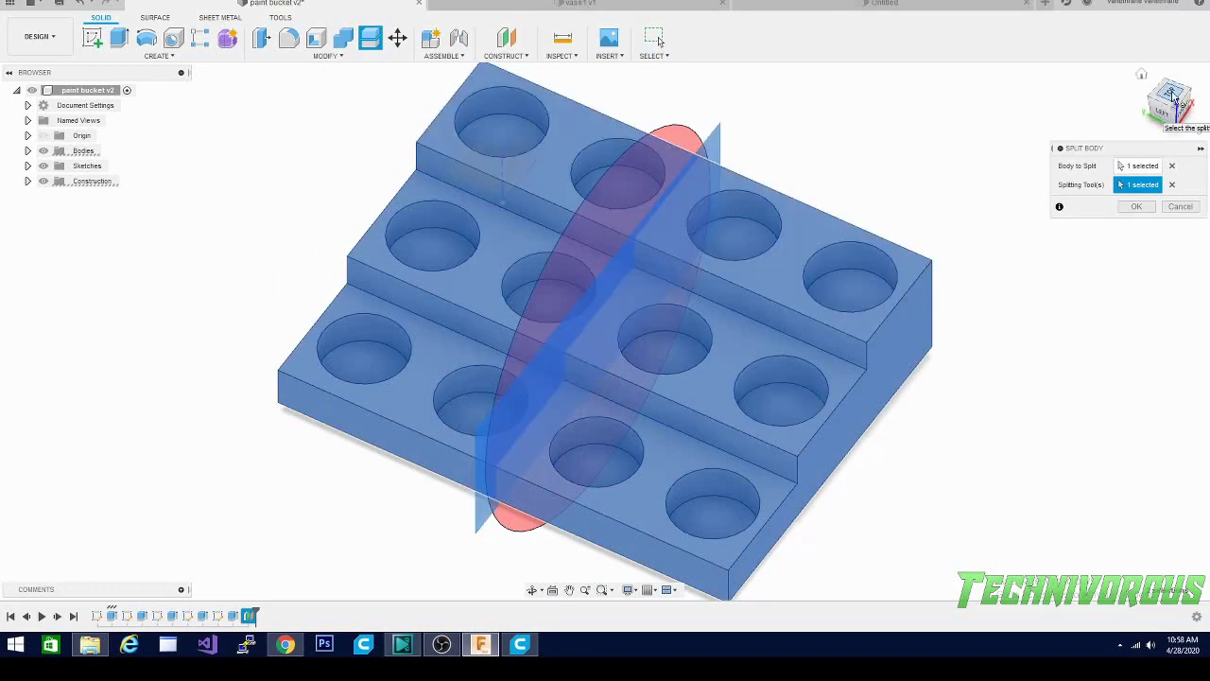
click(1172, 97)
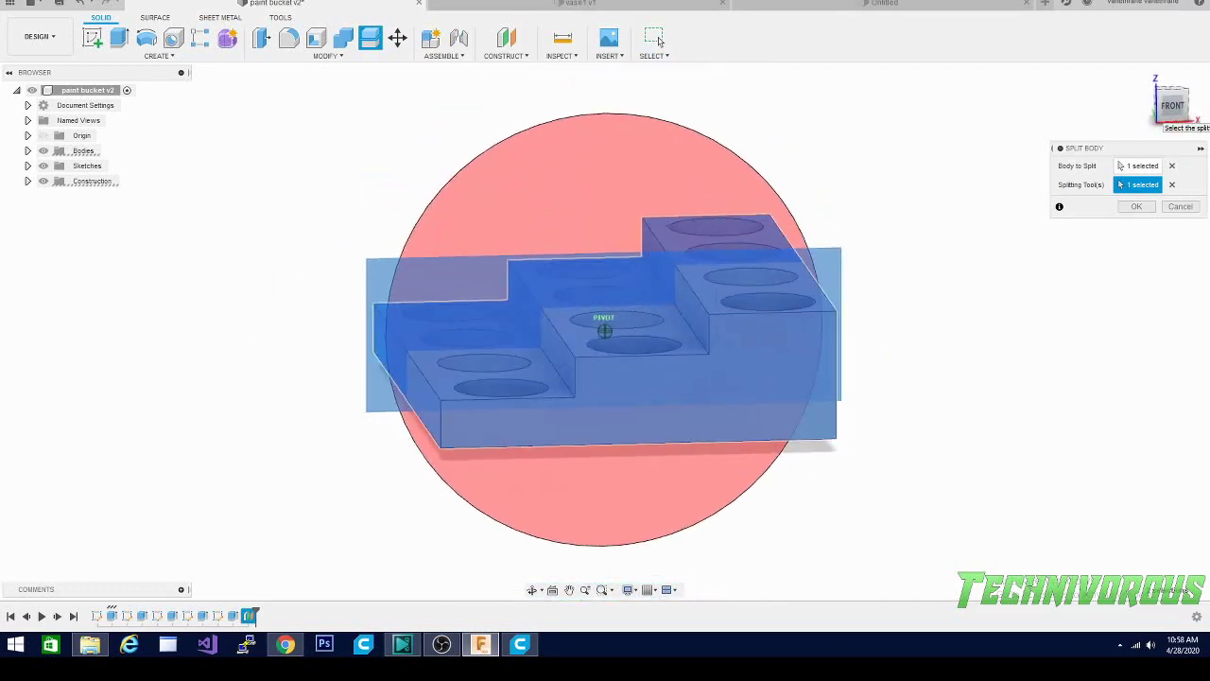
mouse_move(605, 330)
shift+middle_down()
mouse_move(558, 280)
mouse_move(556, 254)
mouse_move(561, 282)
shift+middle_up()
click(1135, 207)
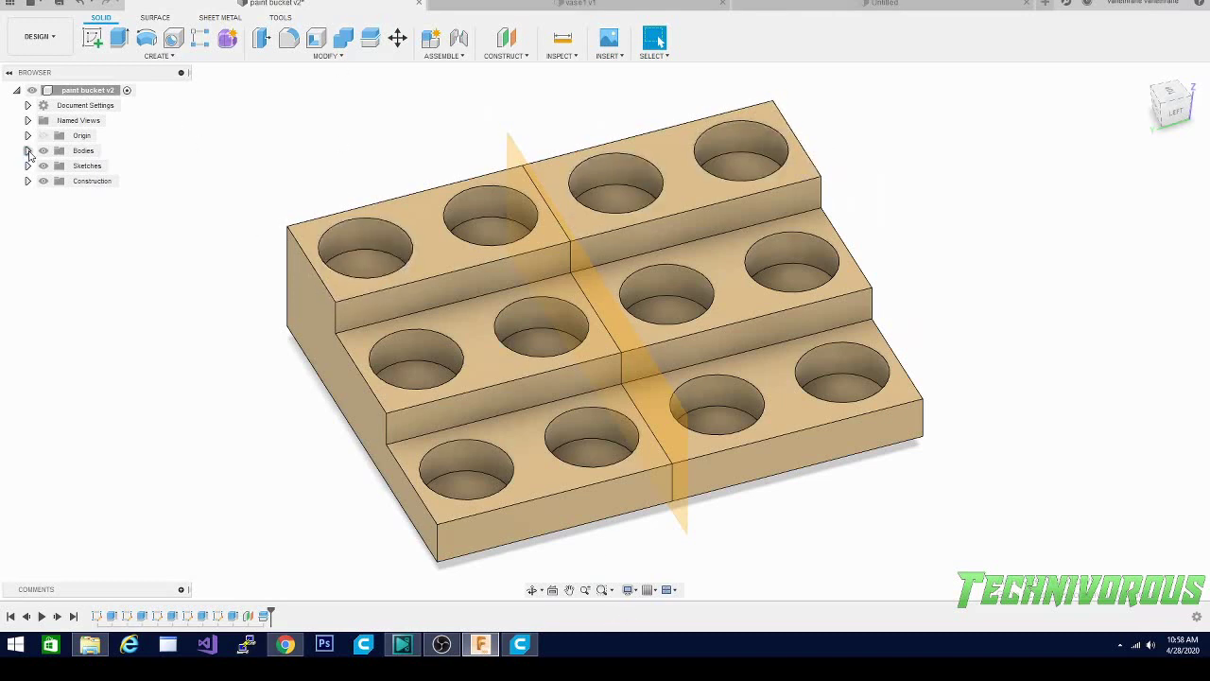
Step: Expand the bodies list and check the split by undoing and redoing it, selecting Body1
click(28, 151)
click(84, 166)
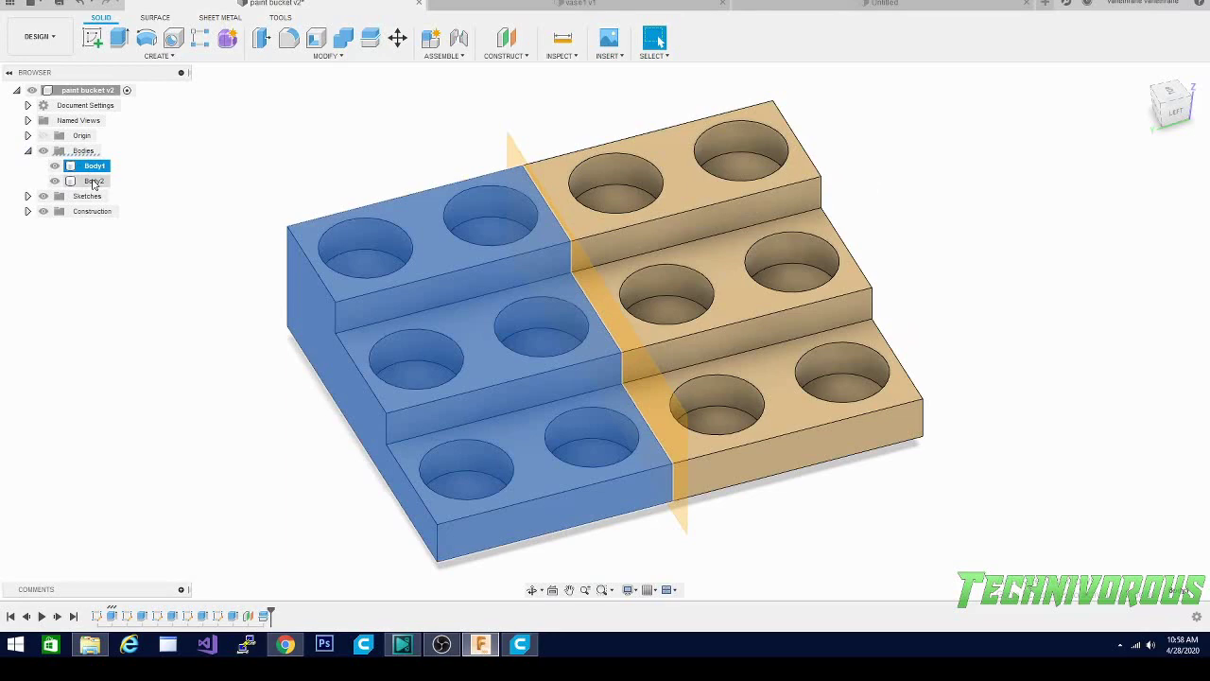
click(93, 181)
key(ctrl+z)
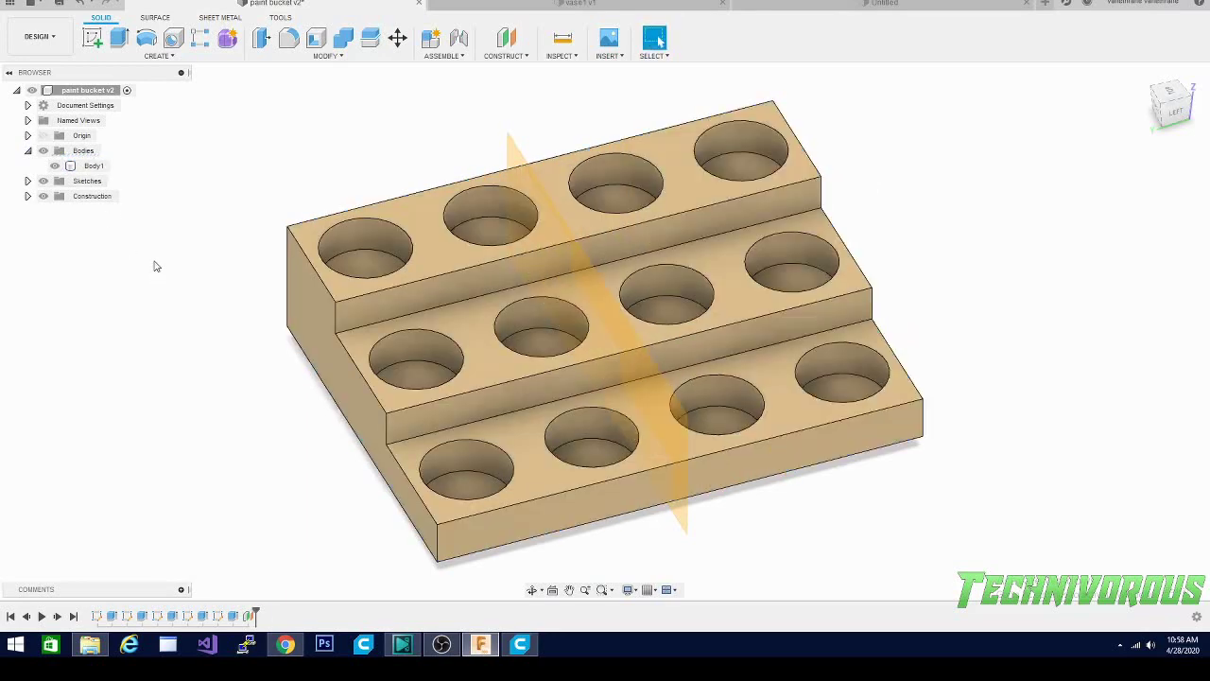
click(94, 167)
key(ctrl+y)
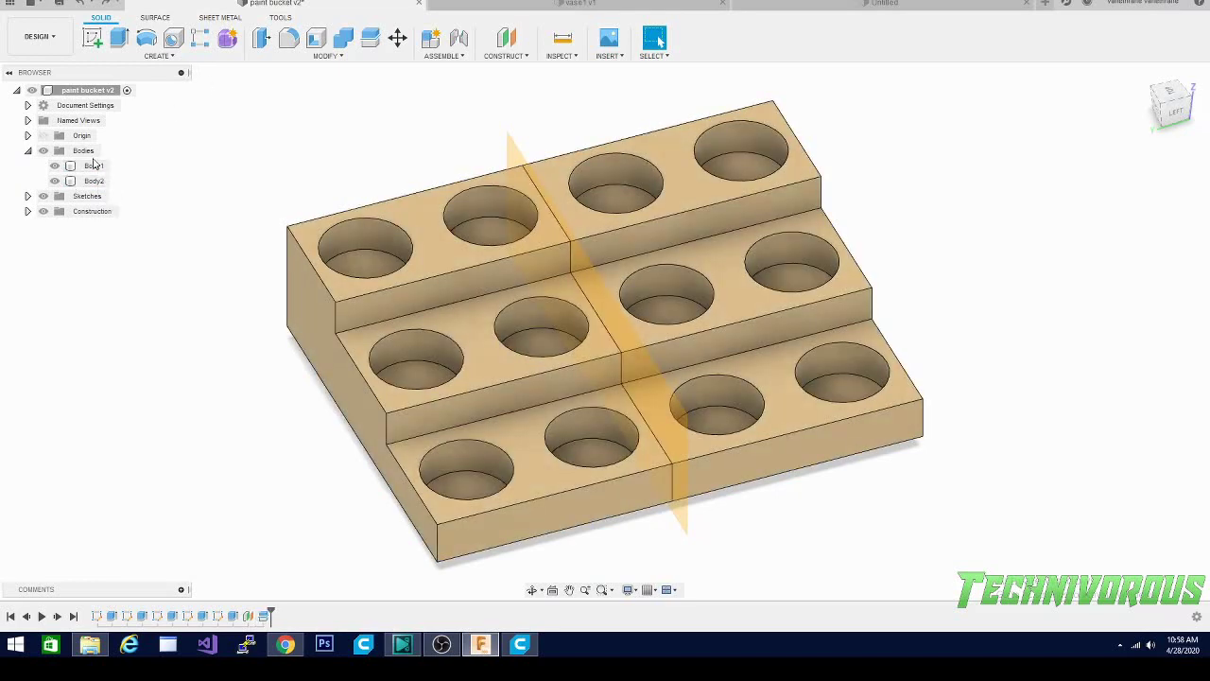
click(94, 165)
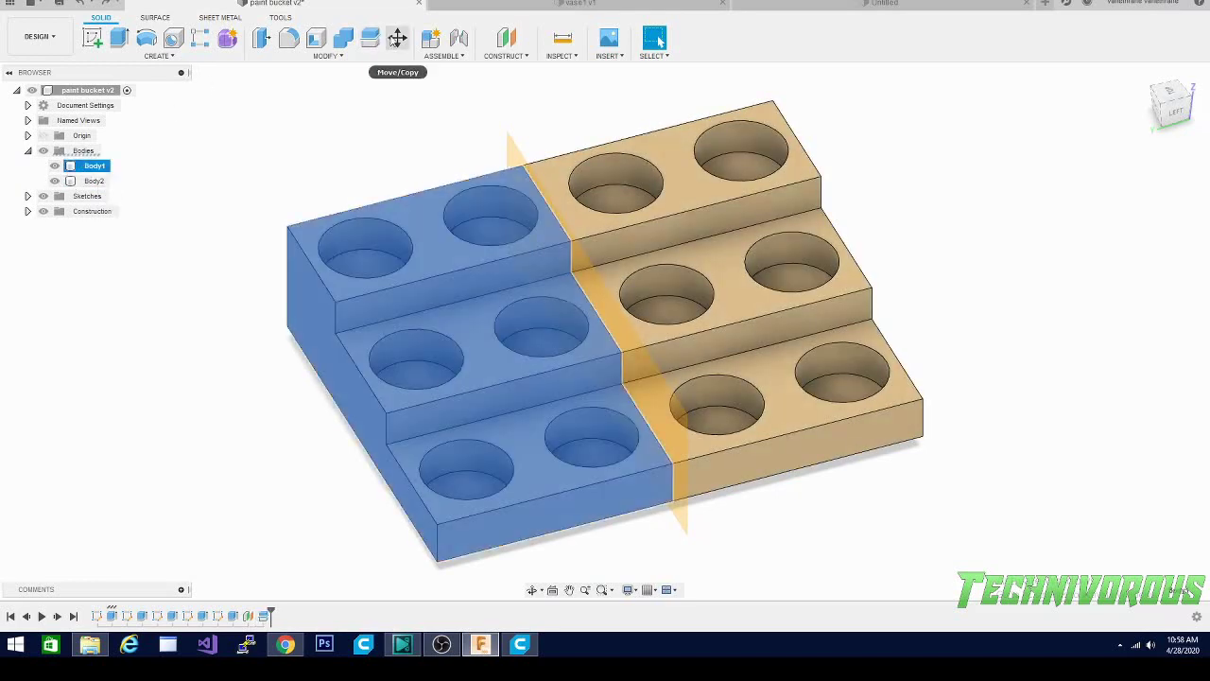
Step: Move Body1 30 mm away from the other half and select Body2
click(398, 38)
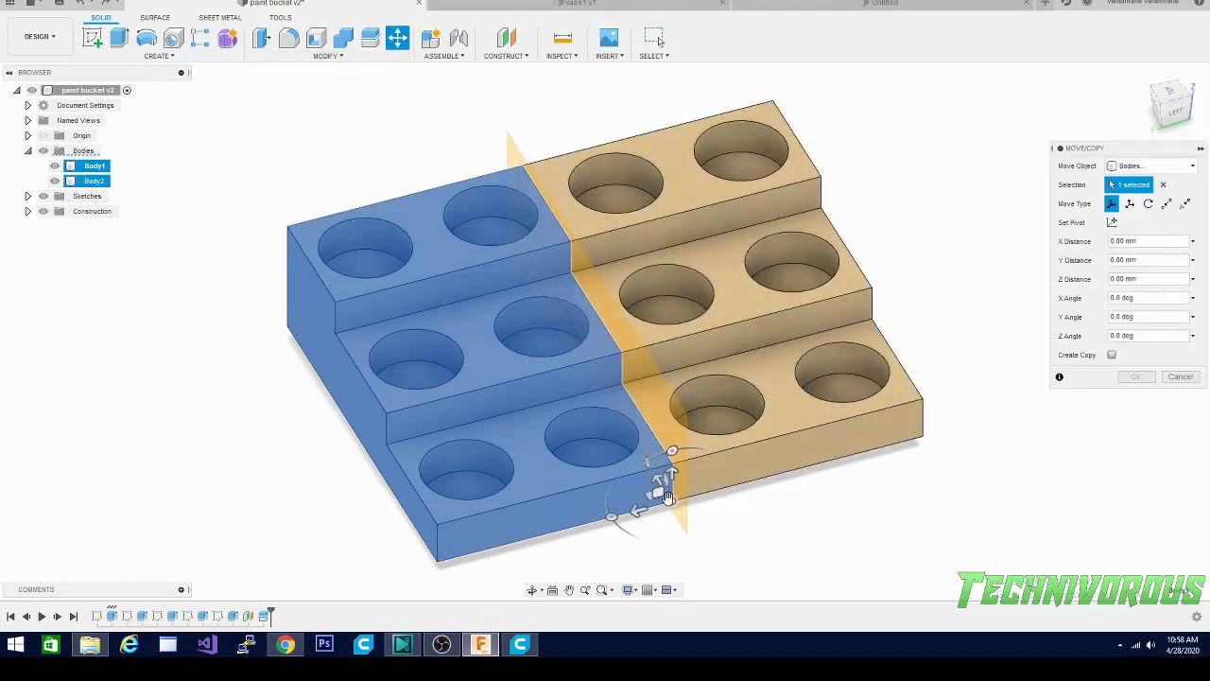
drag(637, 511, 560, 525)
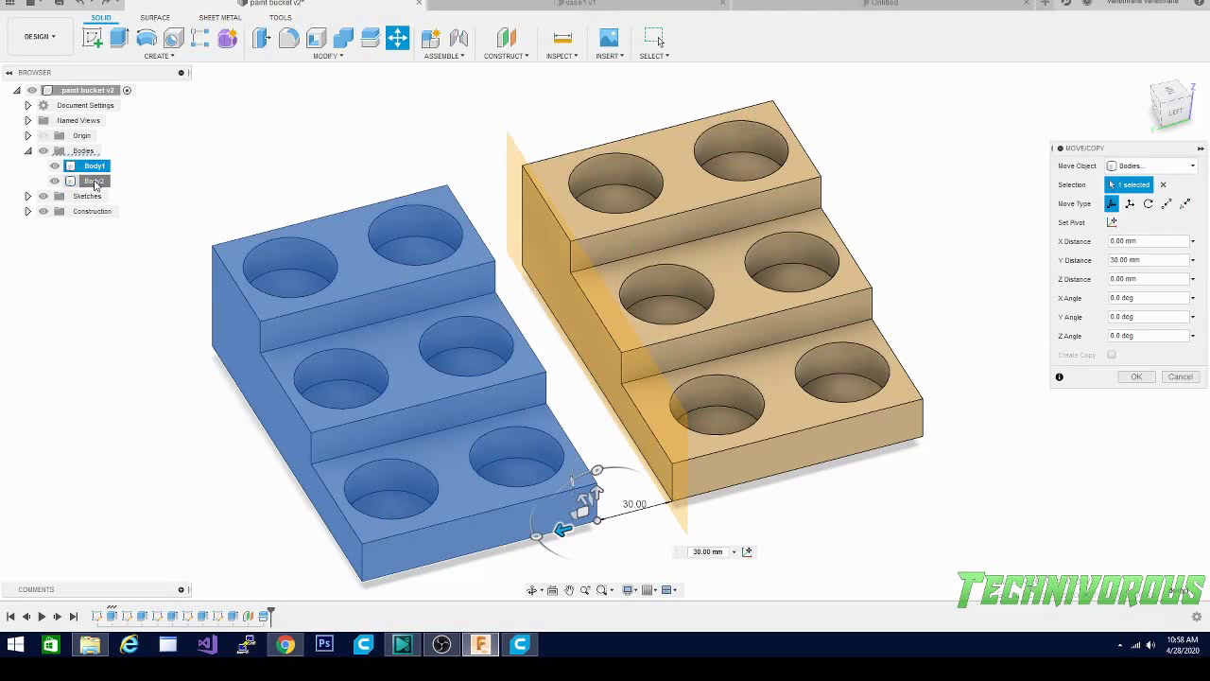
click(1137, 376)
click(87, 181)
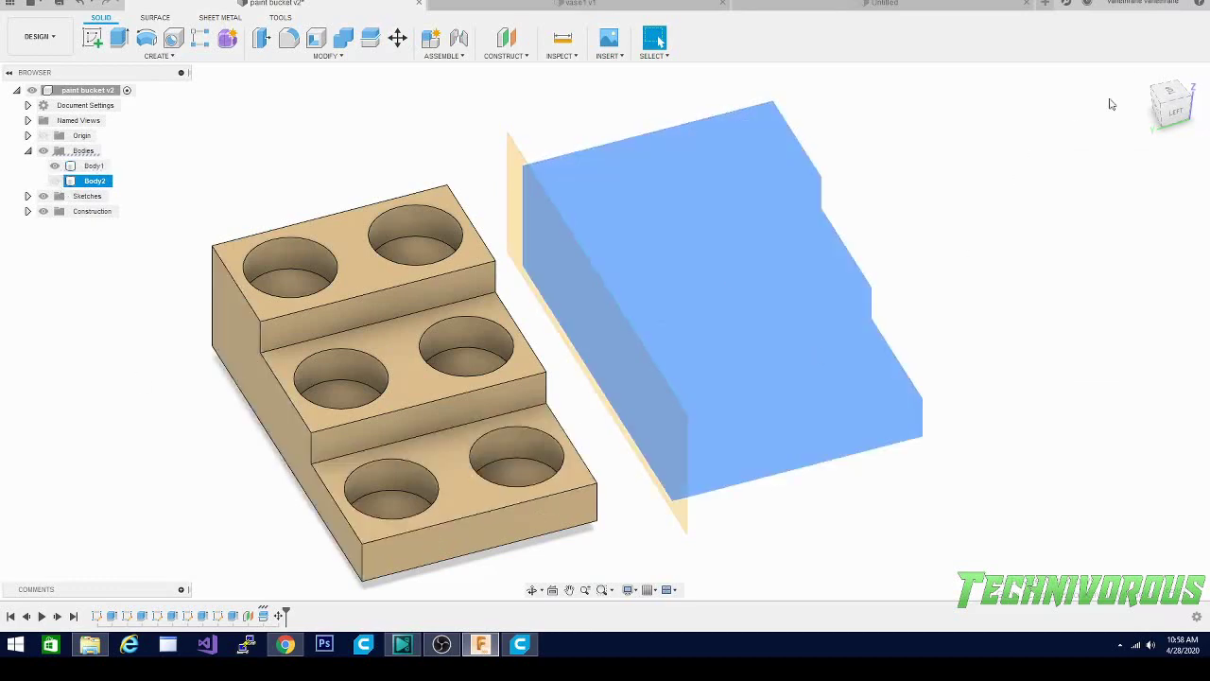
Step: Orbit to face the holders, start a 3D Print setup with Body1, then cancel it
shift+middle_drag(605, 331, 605, 331)
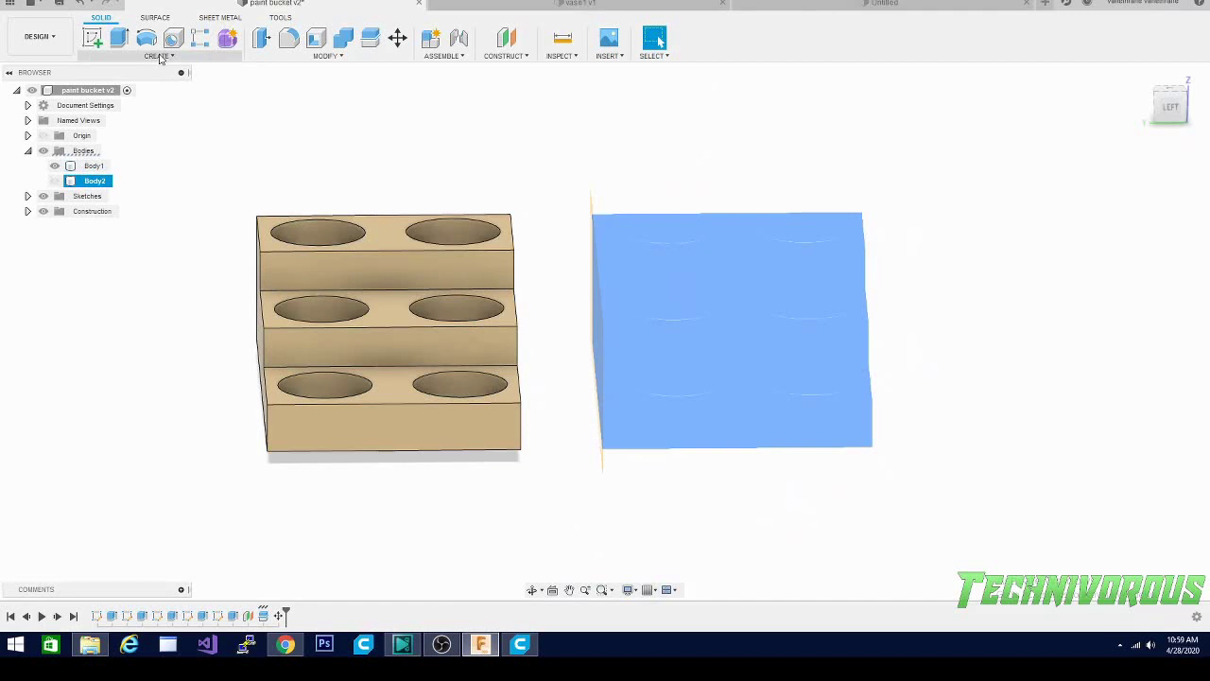
click(282, 19)
click(97, 40)
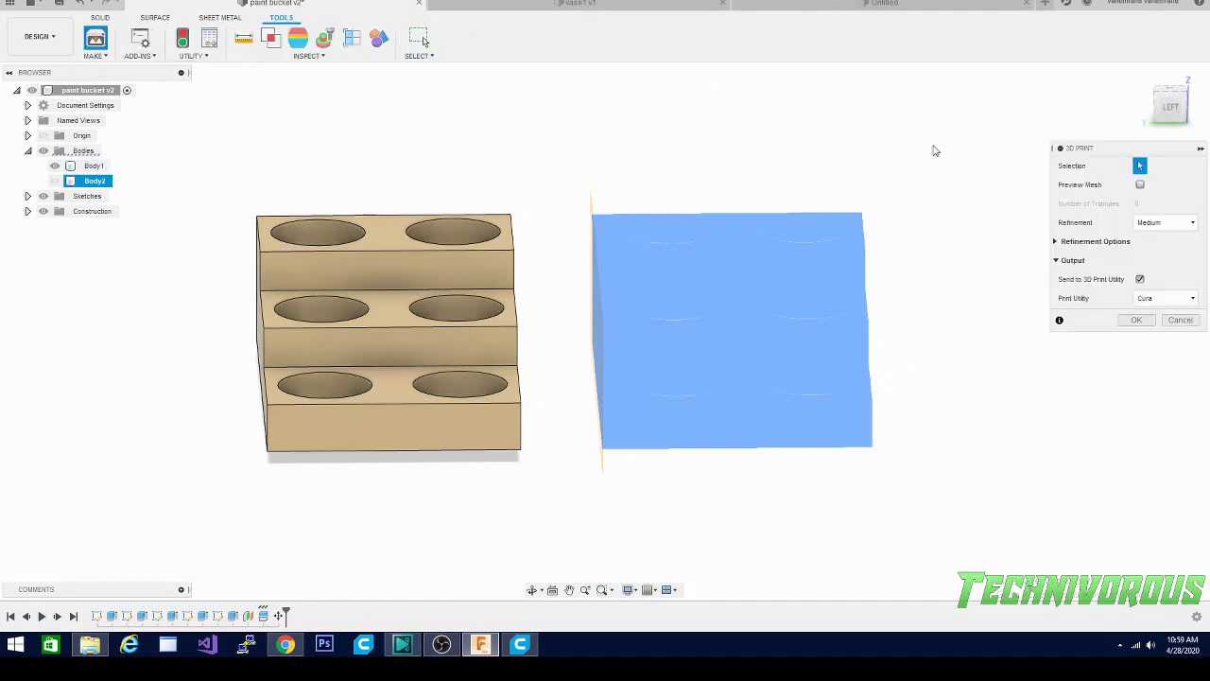
click(374, 333)
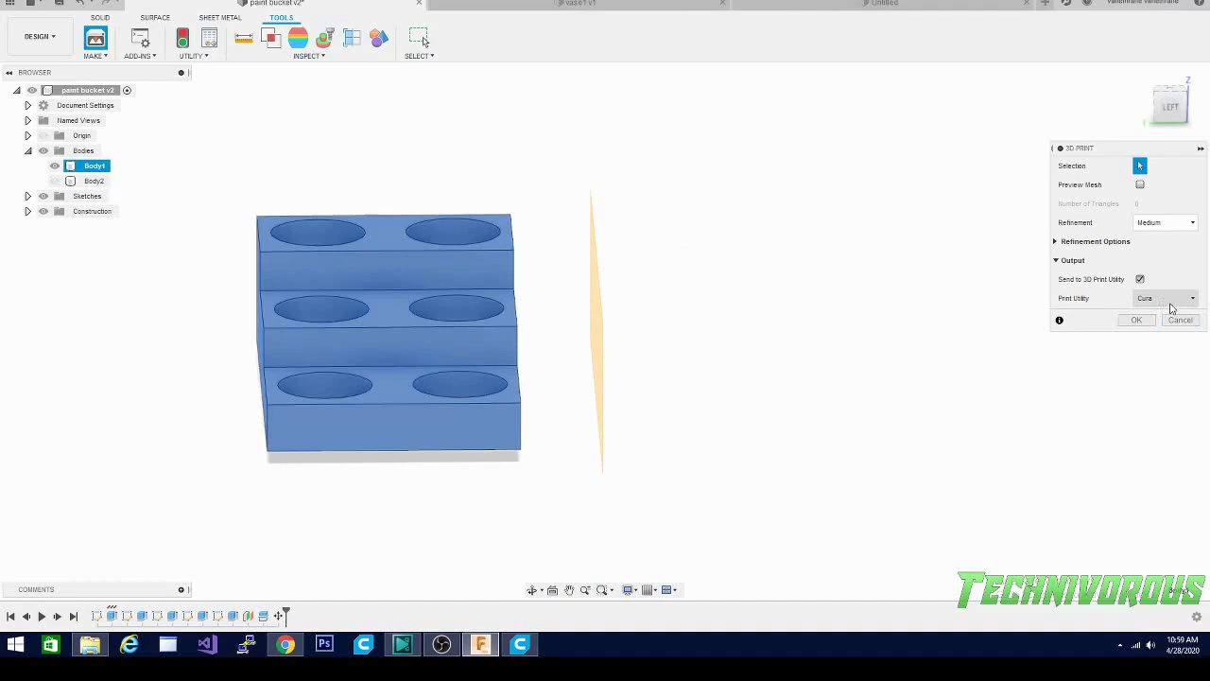
click(1179, 320)
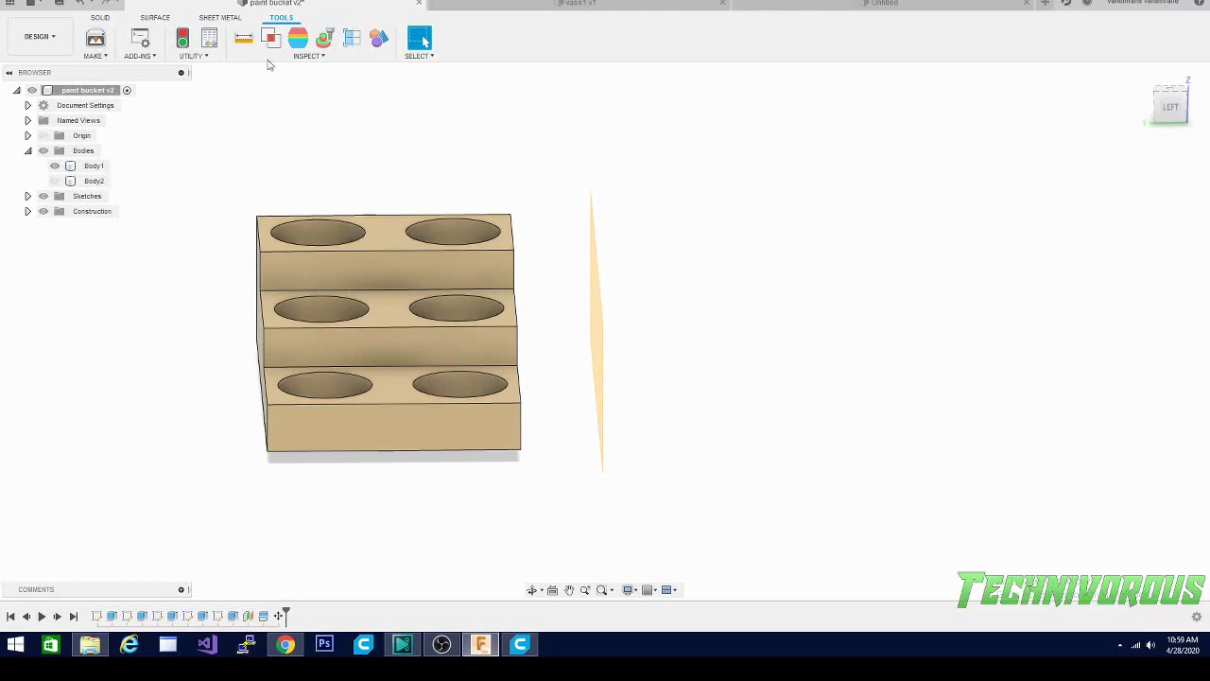
Step: Undo the move, split and offset plane back to a single Body1, returning to the Solid tools
click(80, 8)
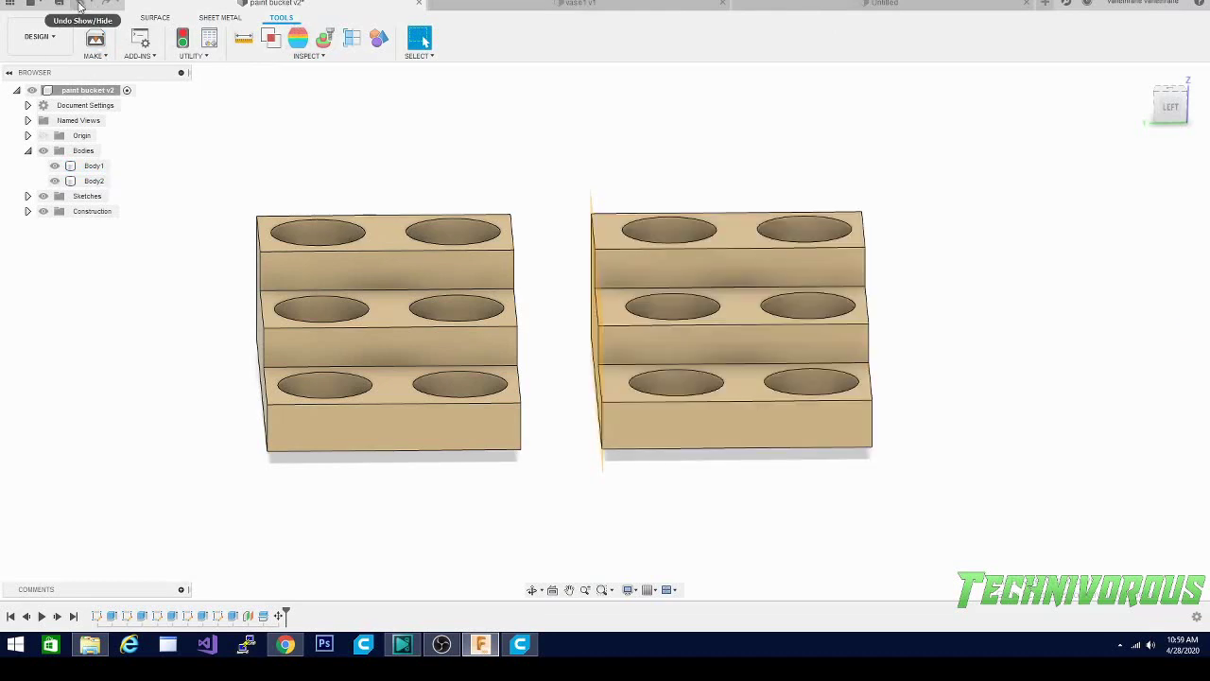
click(80, 8)
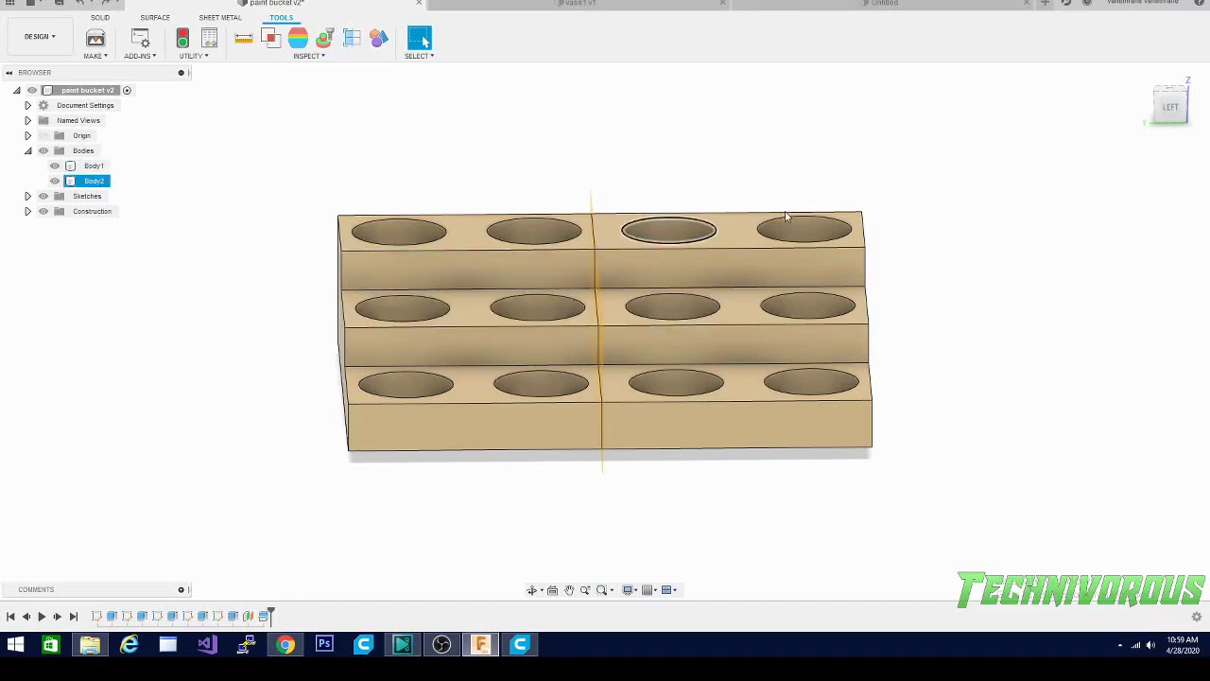
click(757, 313)
key(ctrl+y)
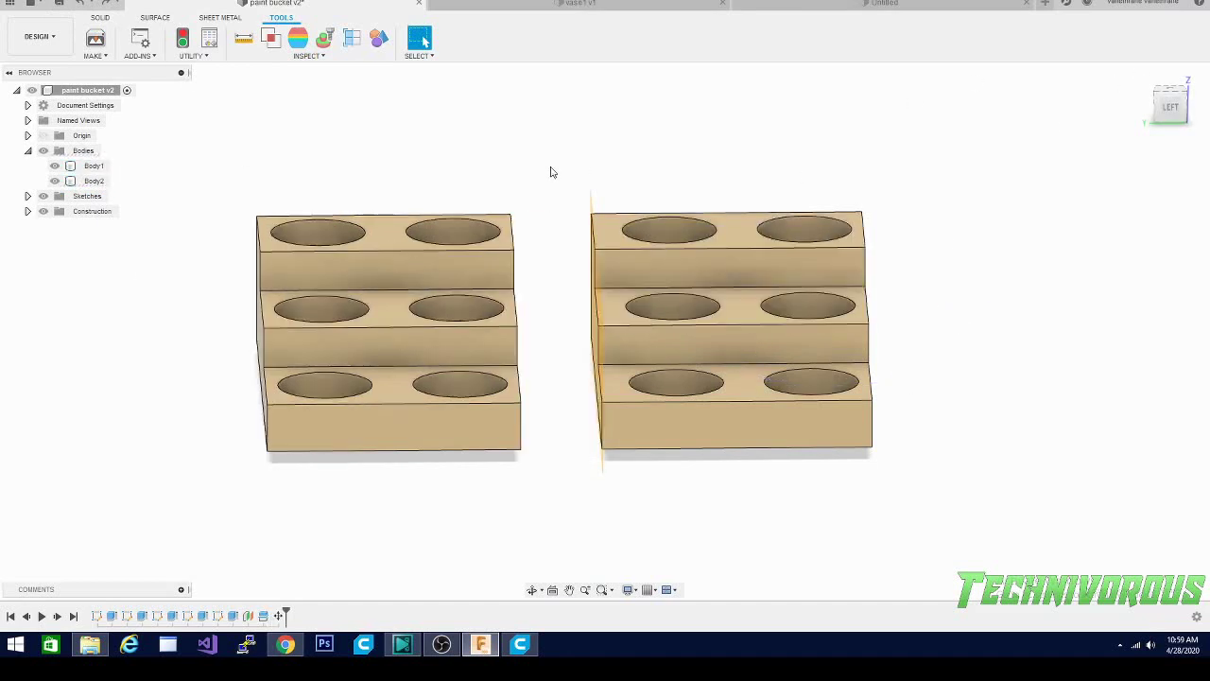
click(80, 5)
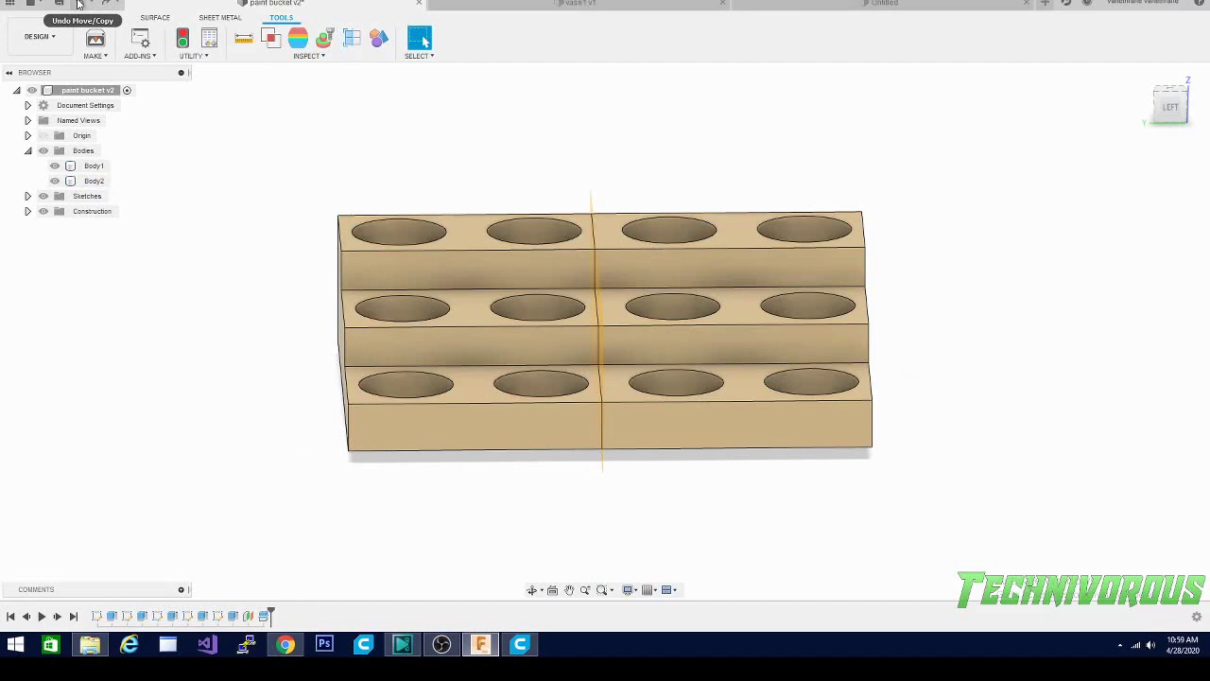
click(80, 5)
click(80, 4)
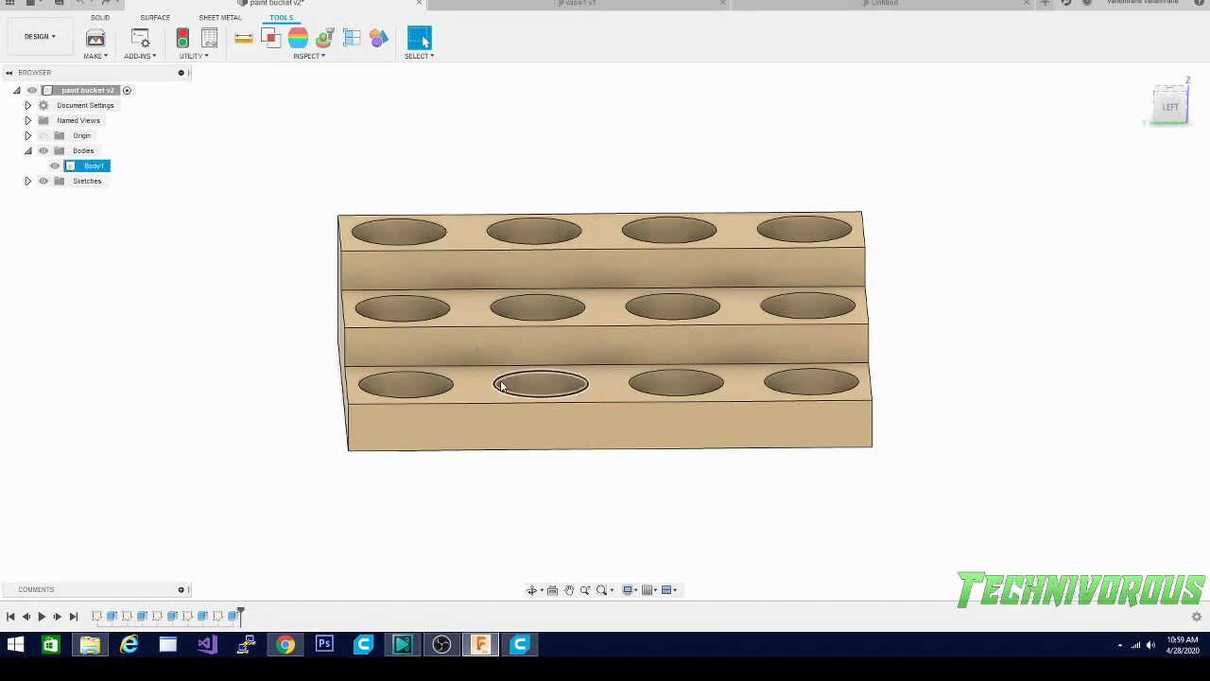
click(360, 189)
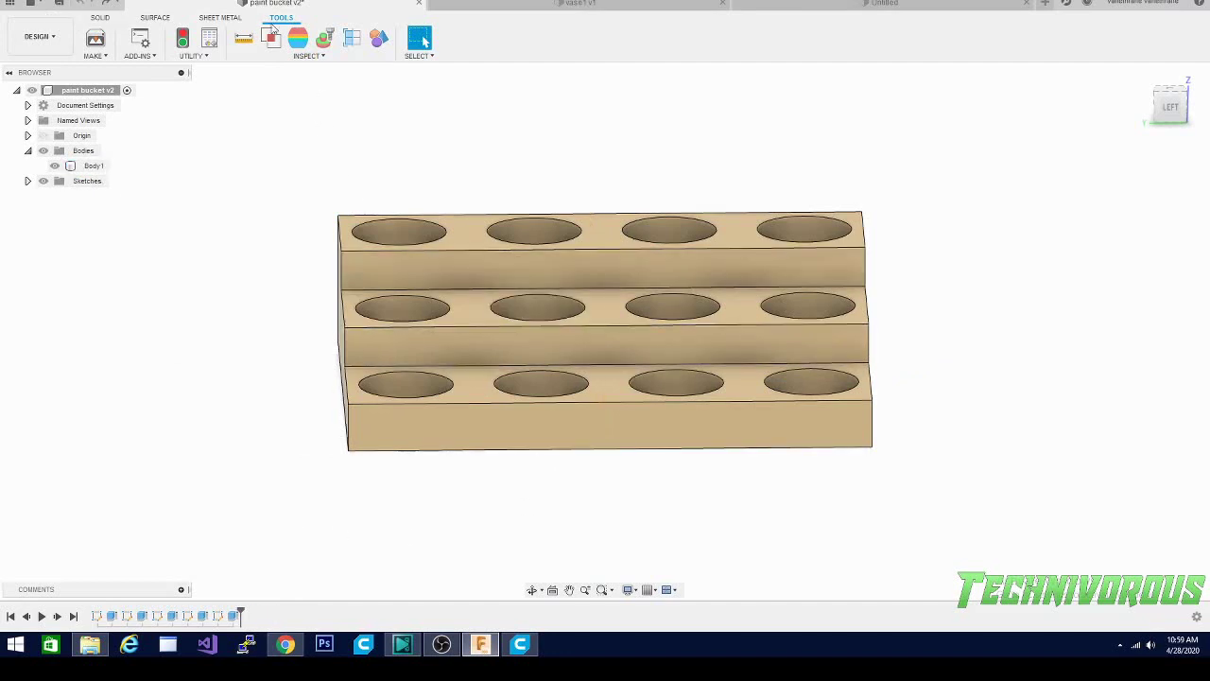
click(101, 18)
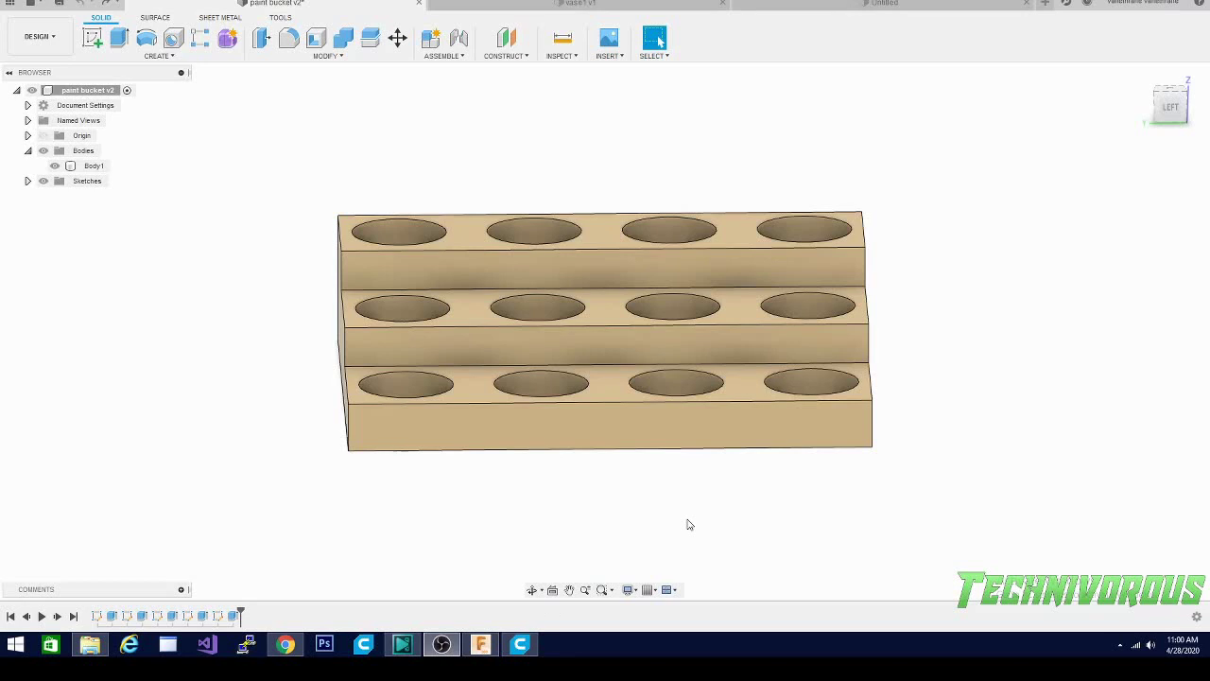
Step: Start a new blank design and begin a sketch on the horizontal XY plane
click(33, 4)
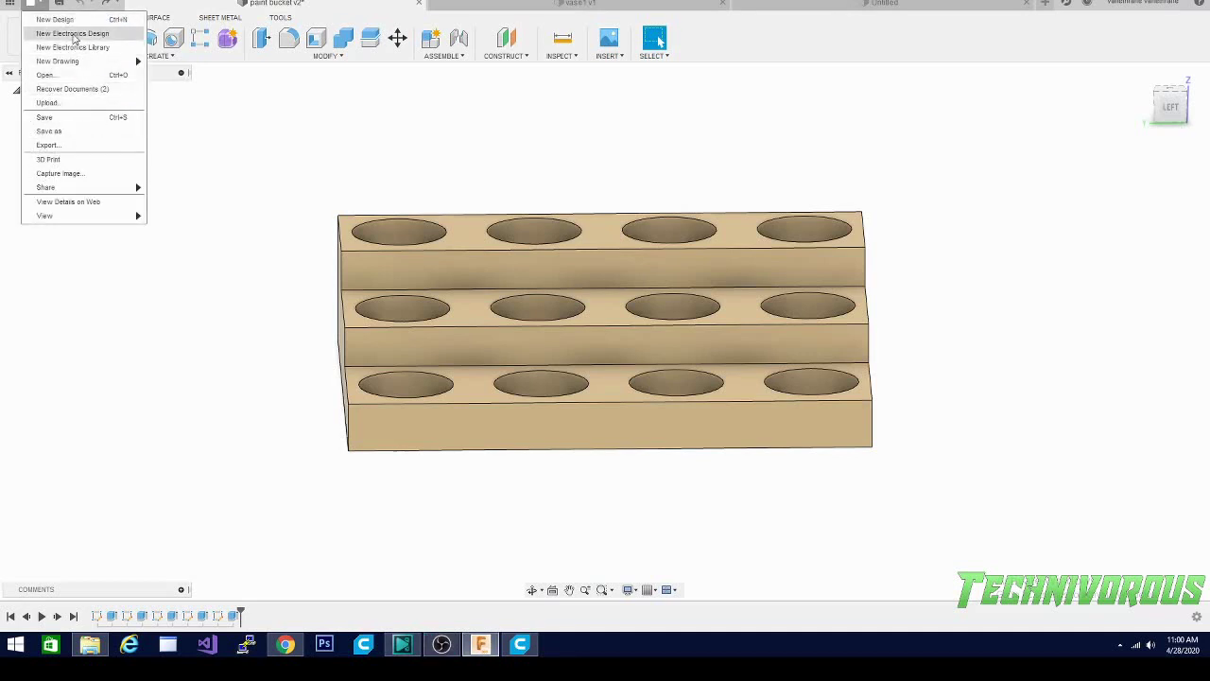
click(53, 19)
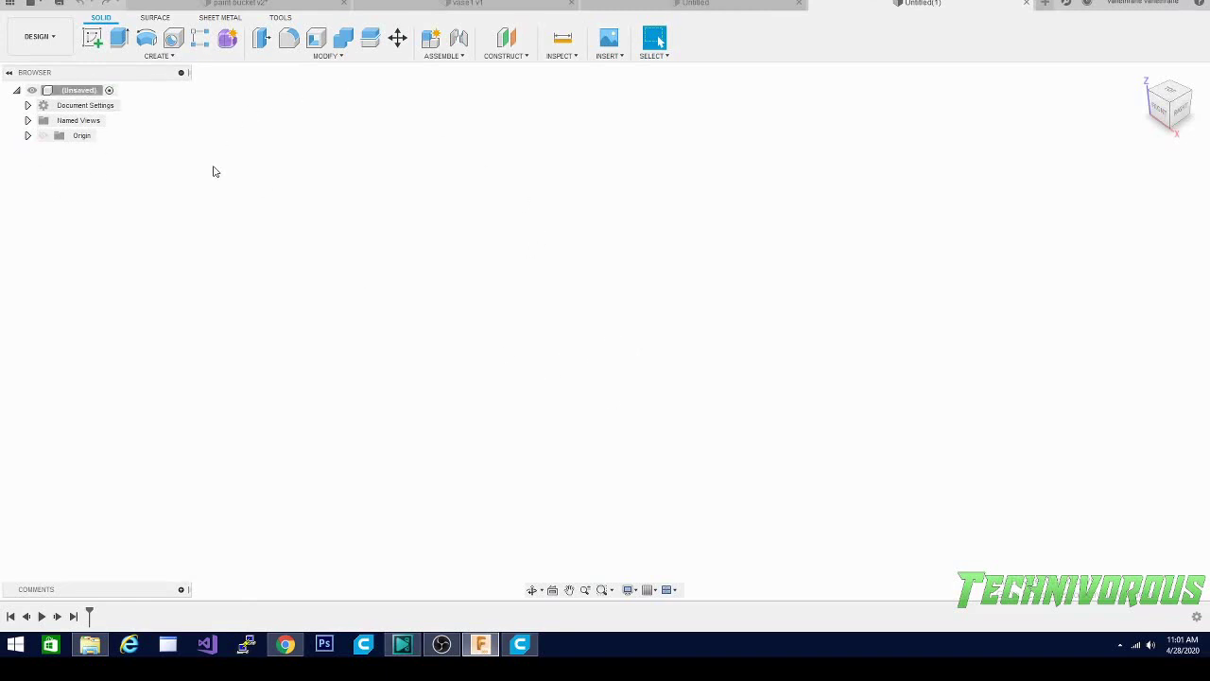
click(96, 42)
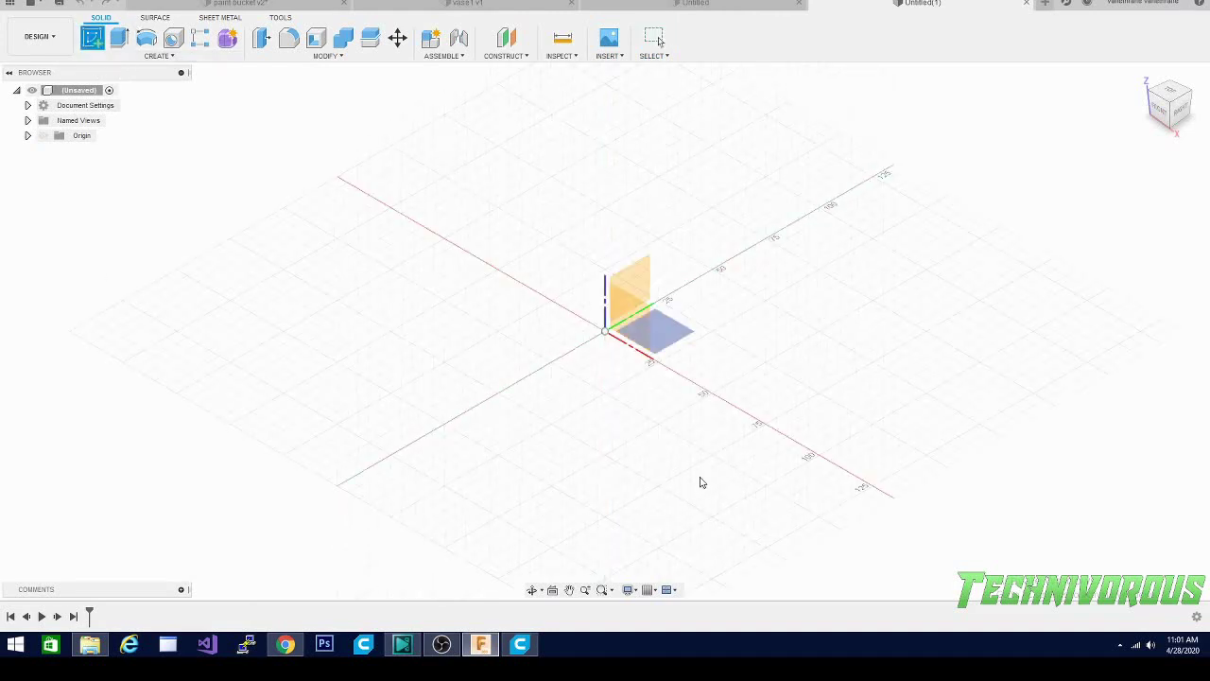
click(688, 340)
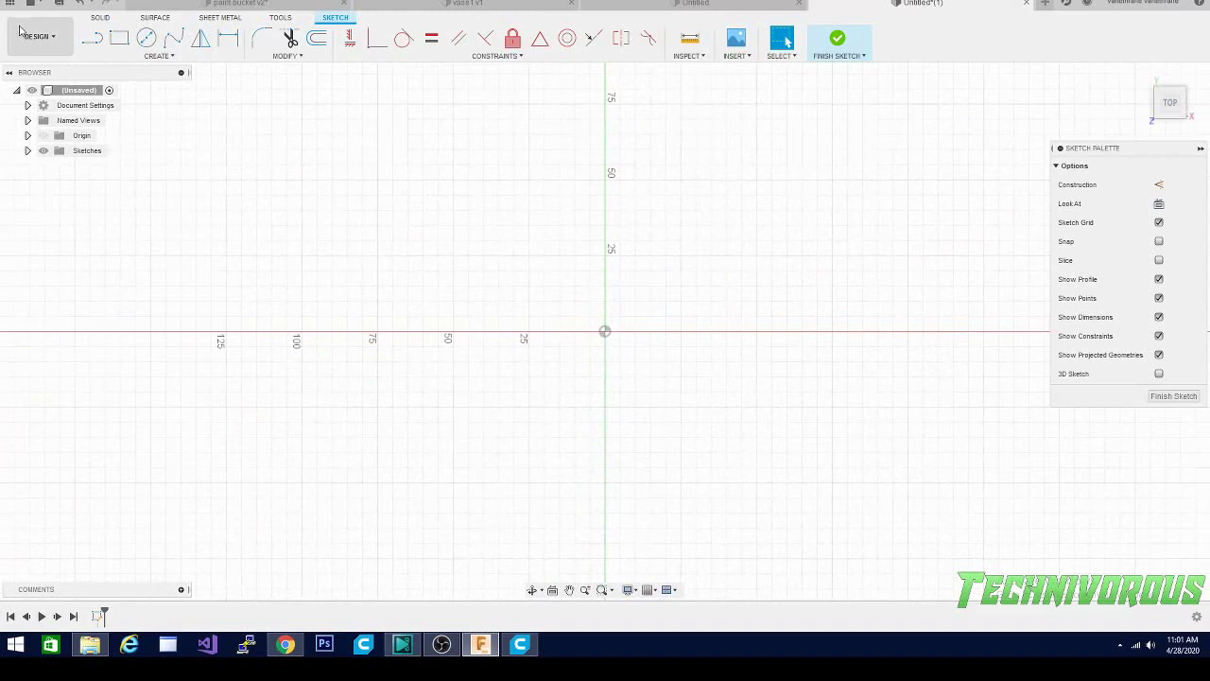
Step: Draw a small circle left of the origin and a rectangle from its centre
click(147, 38)
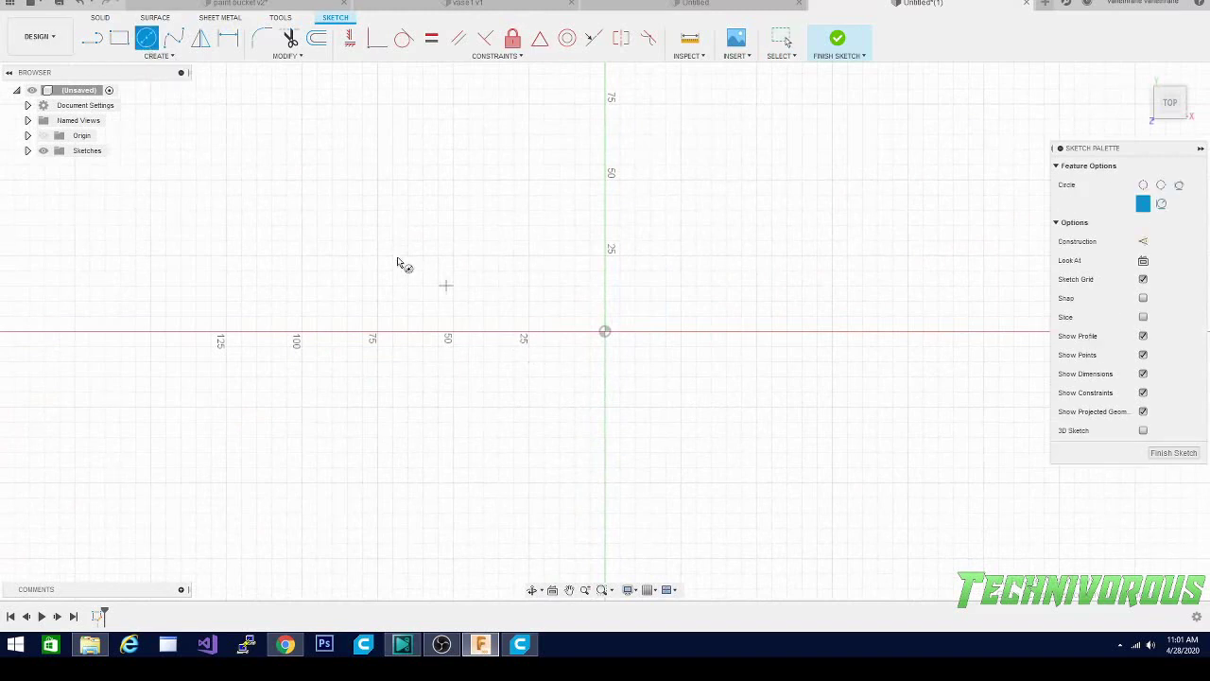
click(367, 251)
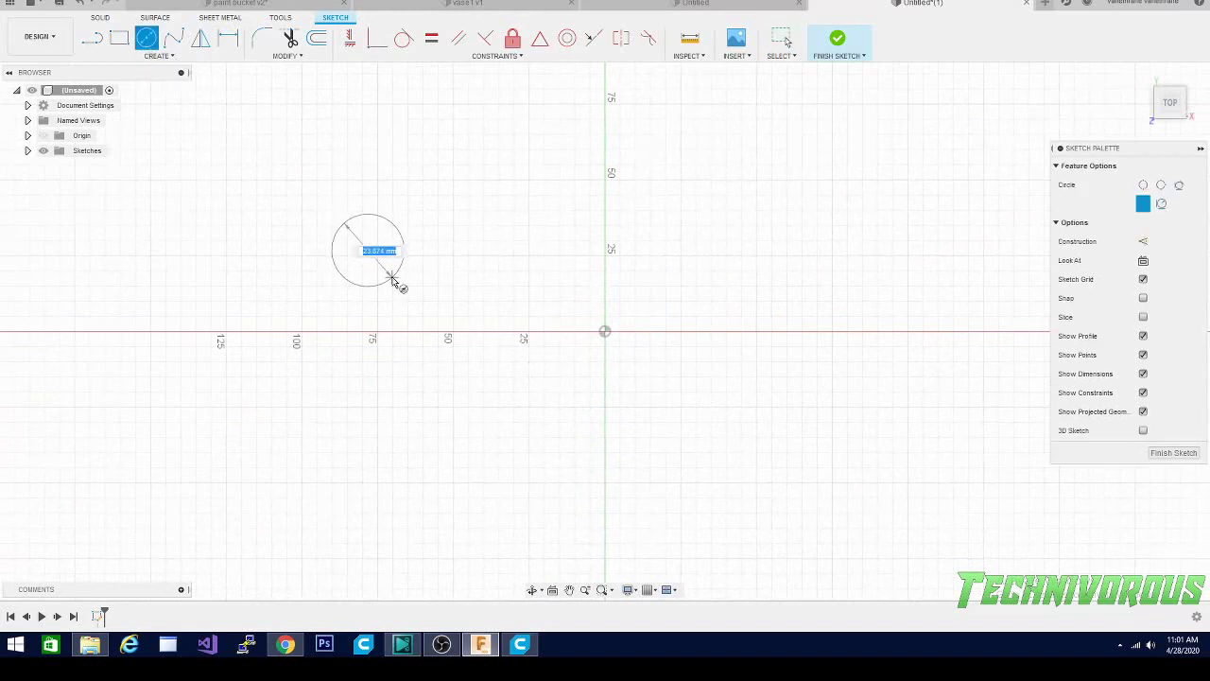
click(362, 228)
click(119, 38)
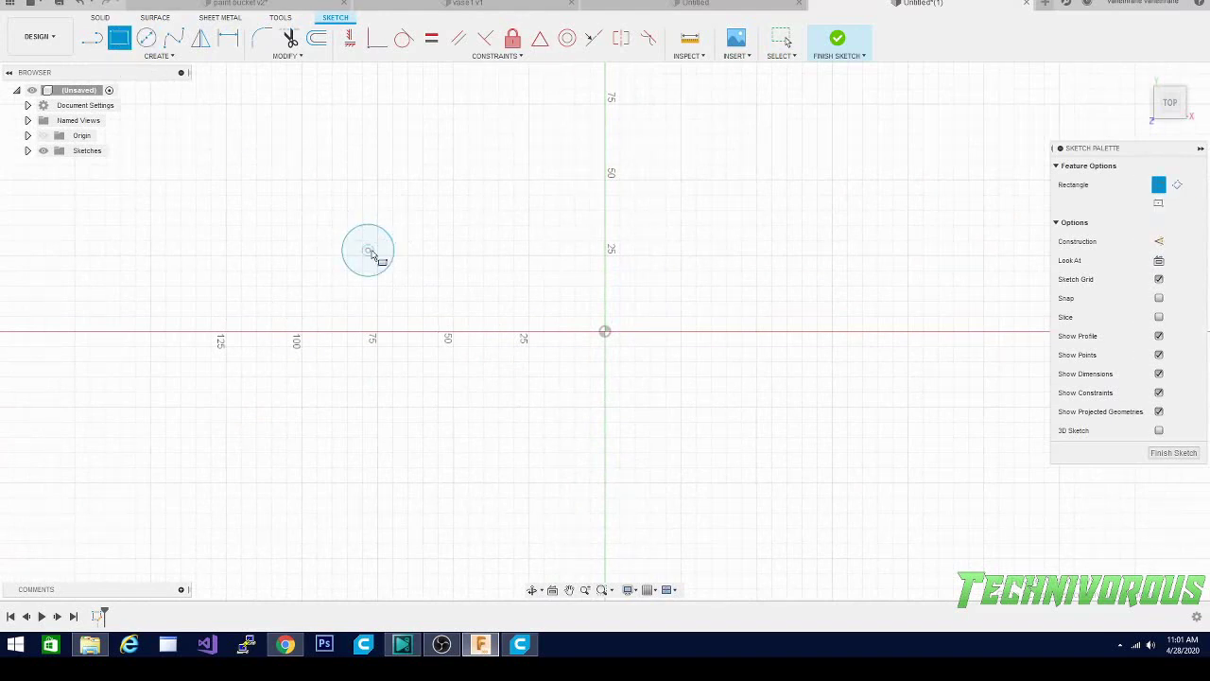
click(368, 251)
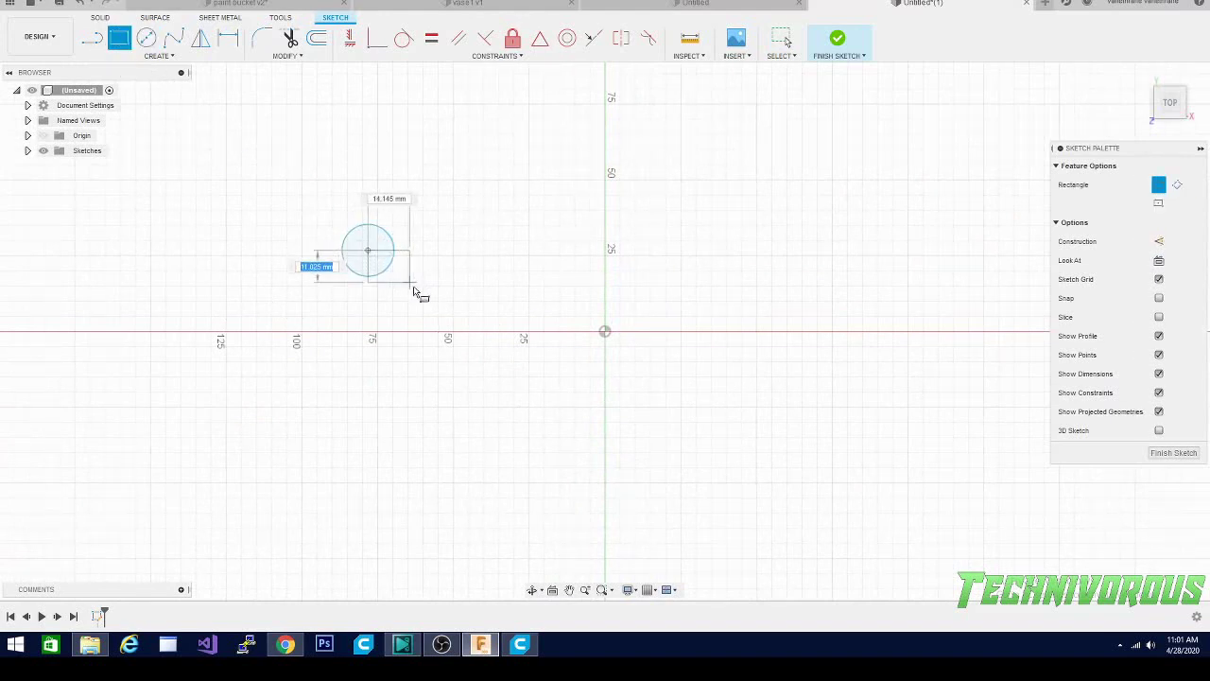
click(414, 289)
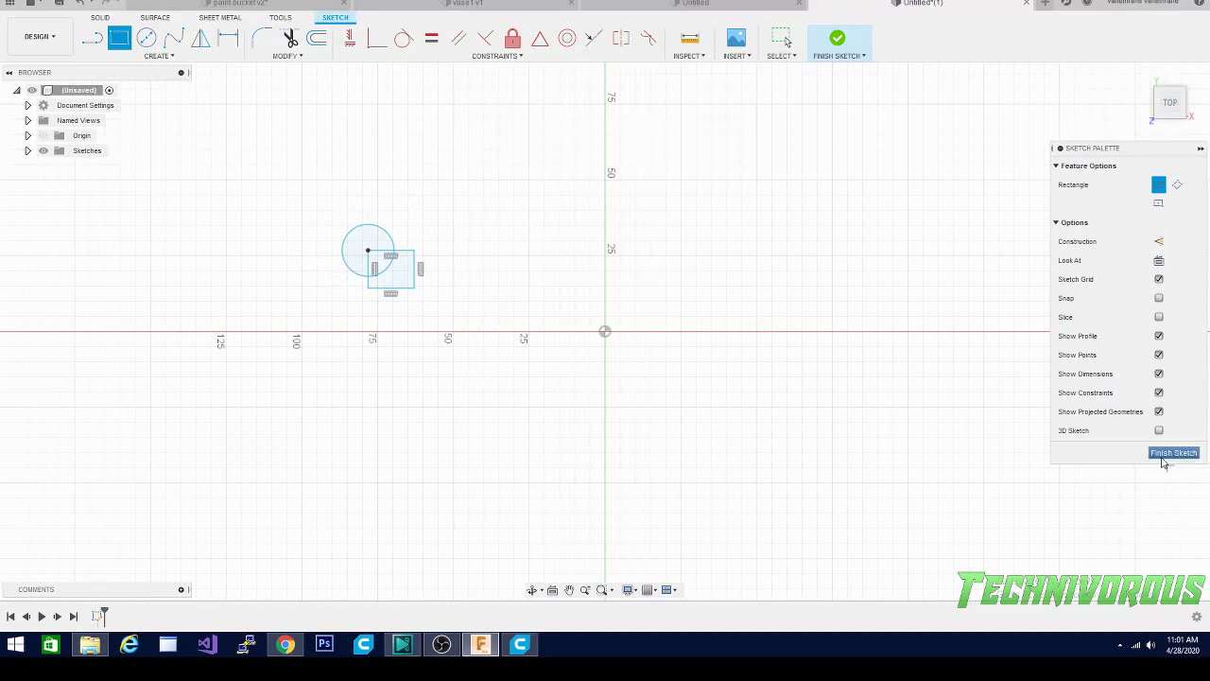
Step: Draw a larger circle centred on the origin
click(145, 38)
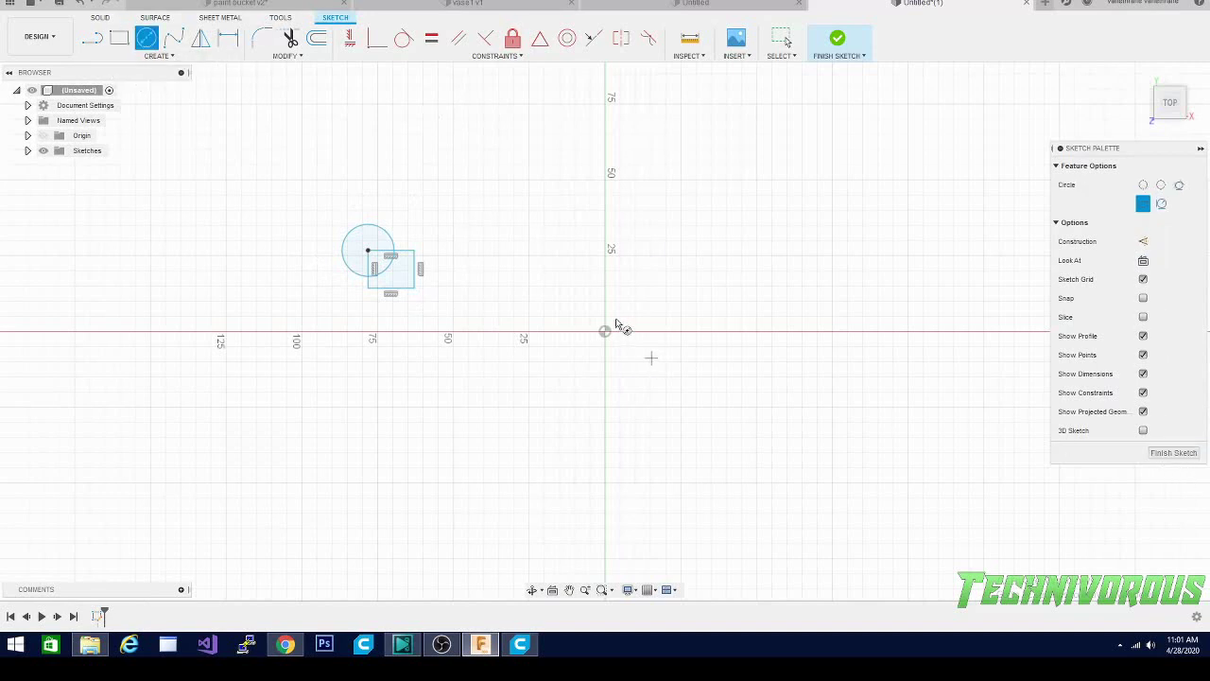
click(605, 332)
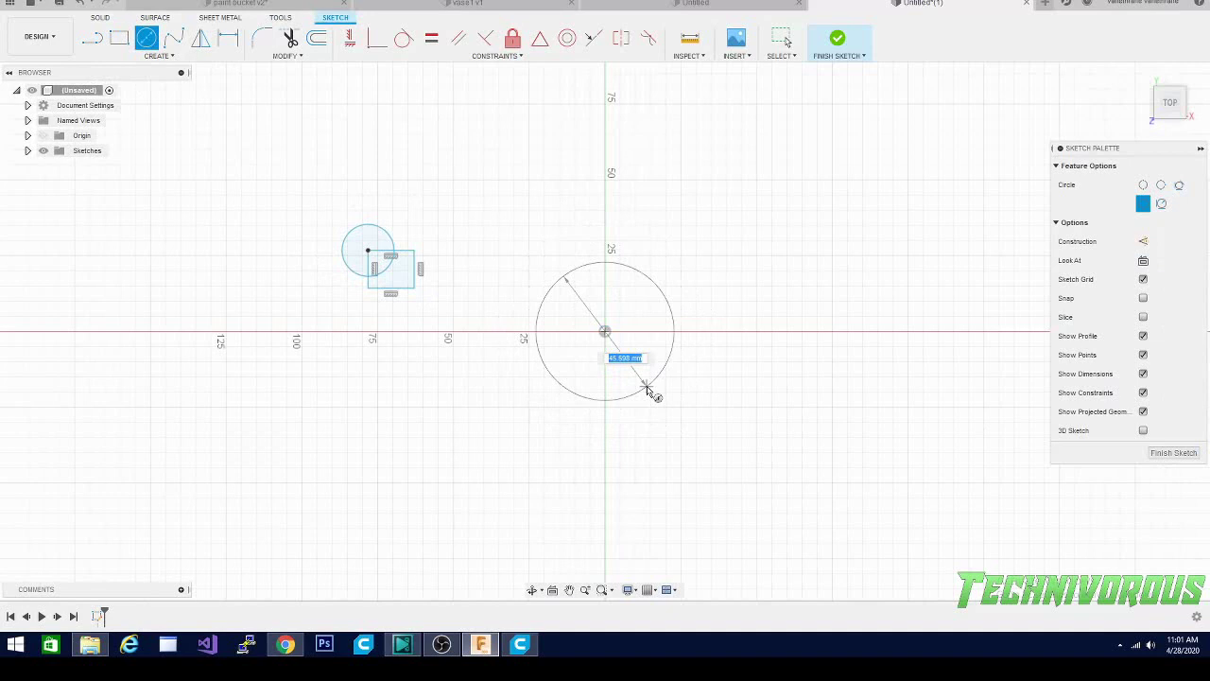
click(637, 374)
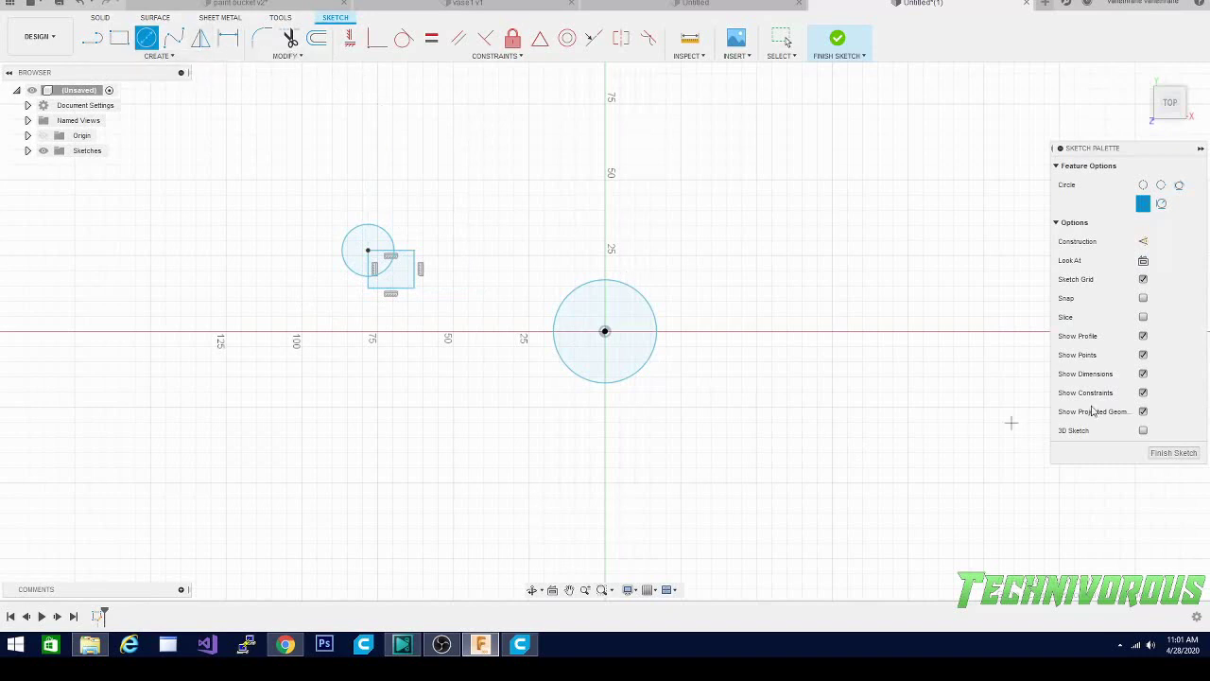
click(182, 59)
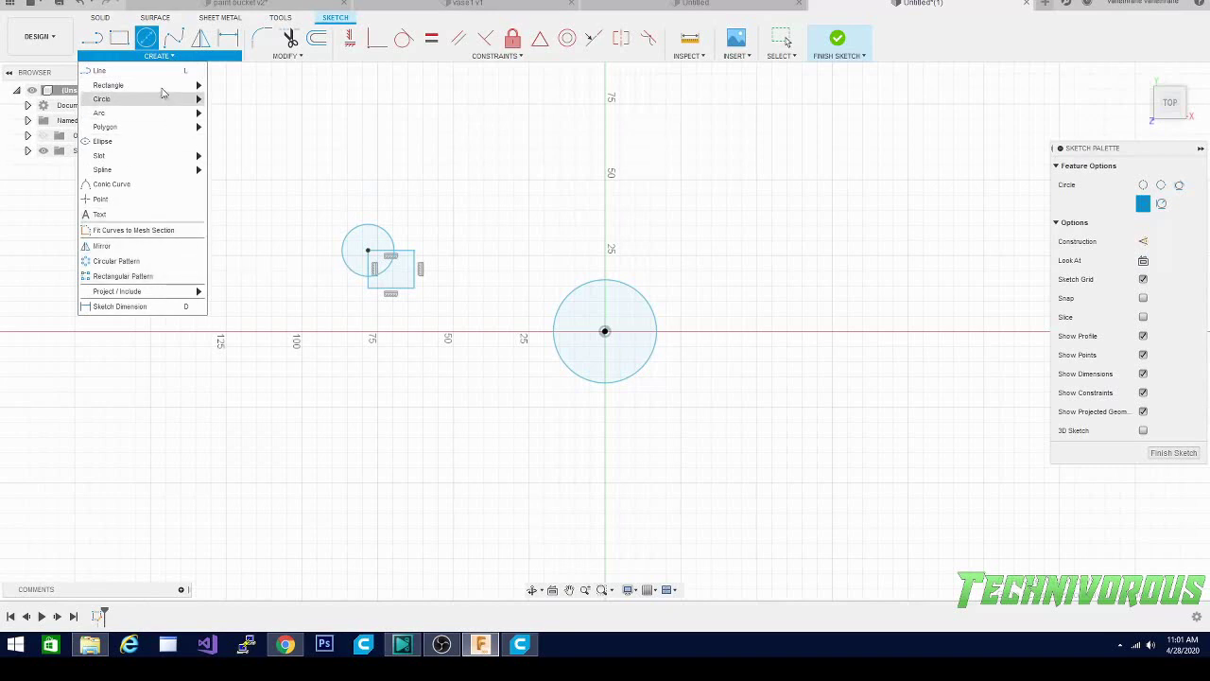
Step: Select the small circle, rectangle edges and centre for a circular pattern, cancel it, and finish the sketch
click(128, 265)
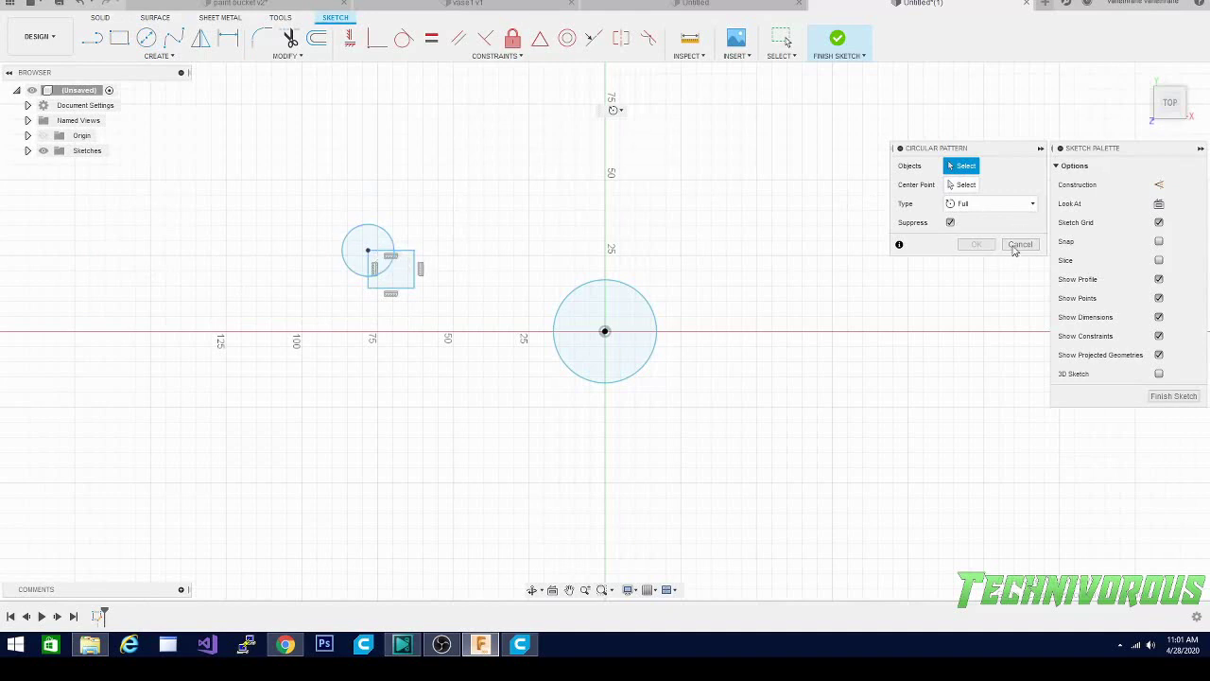
click(386, 268)
click(384, 256)
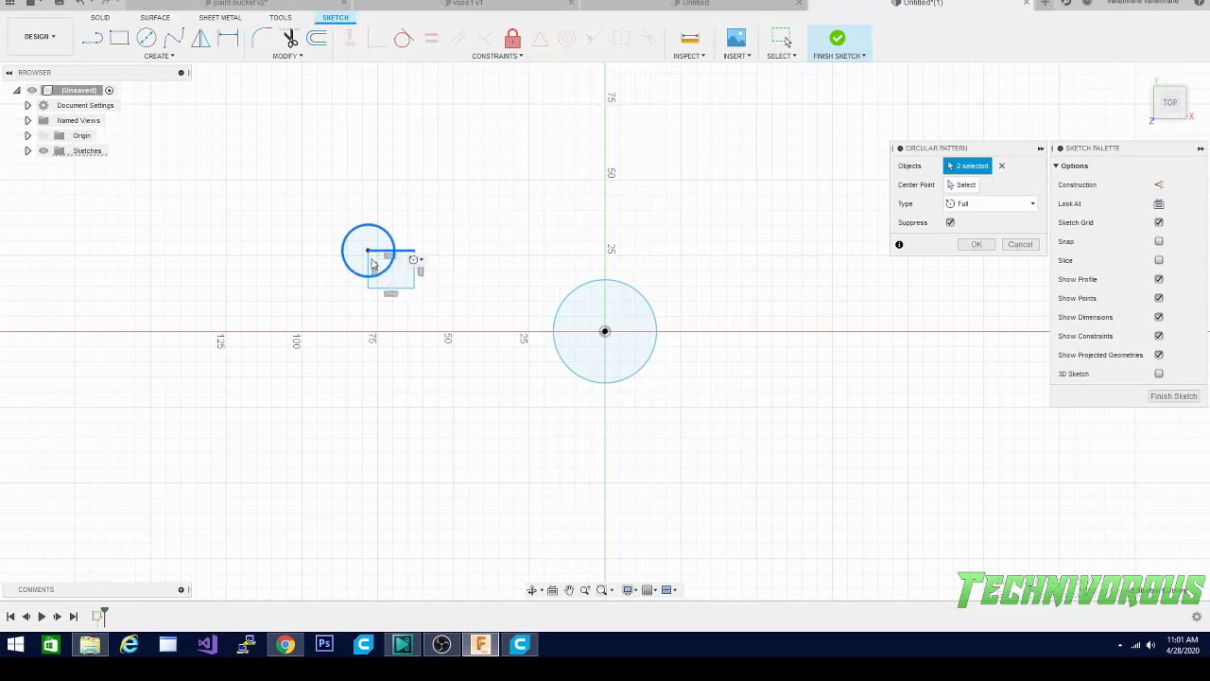
click(370, 268)
click(406, 286)
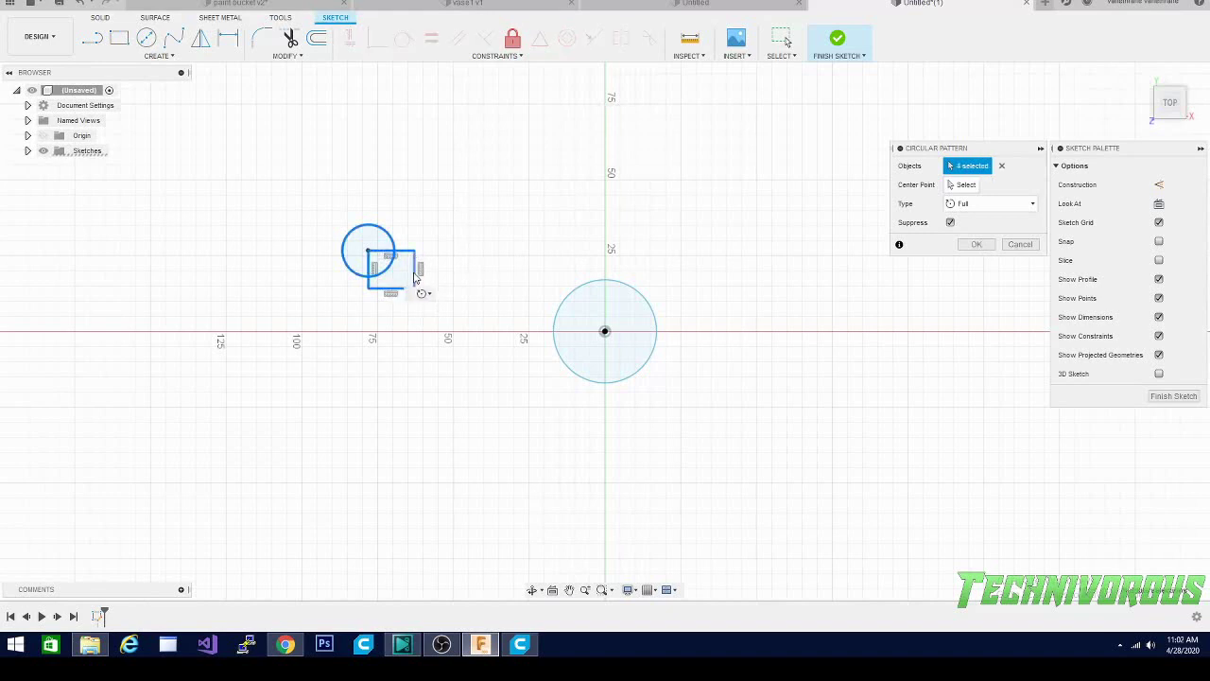
click(413, 277)
click(367, 254)
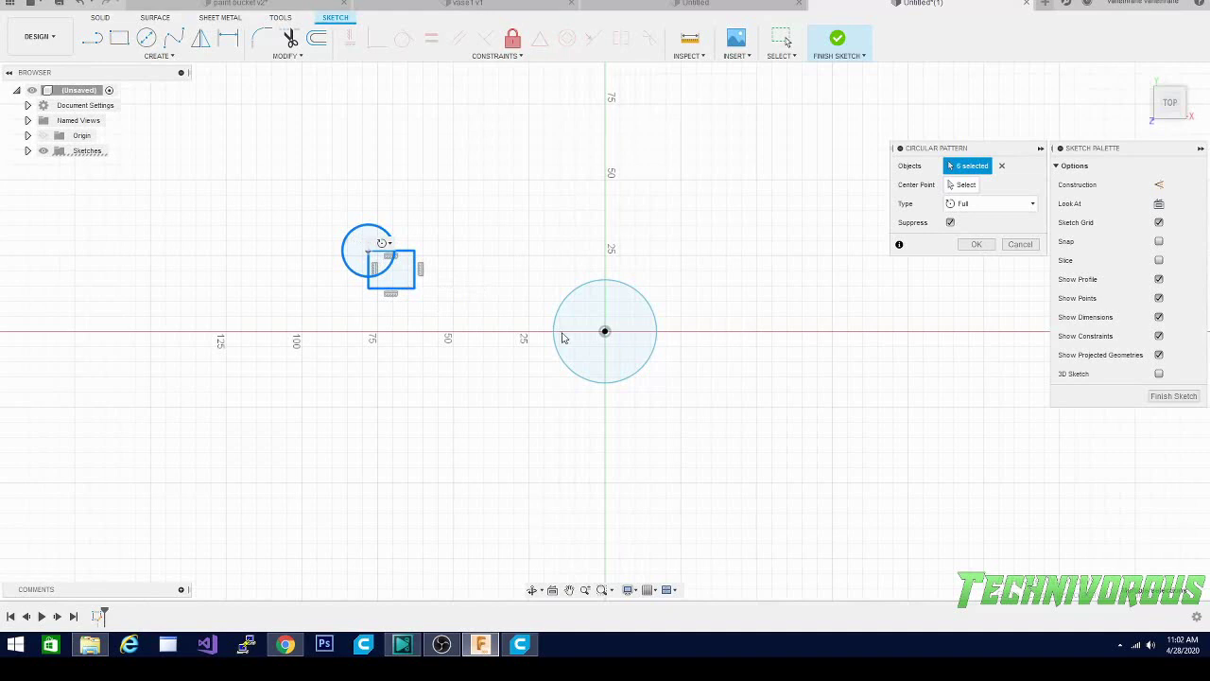
click(1019, 244)
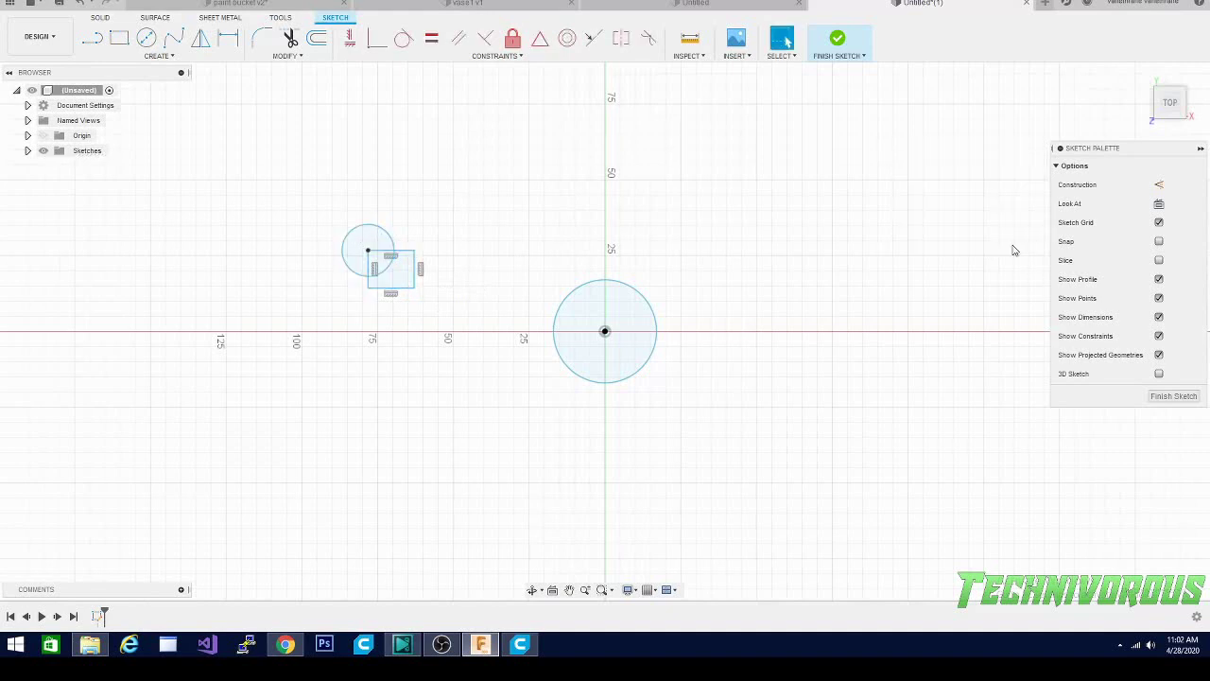
click(1179, 396)
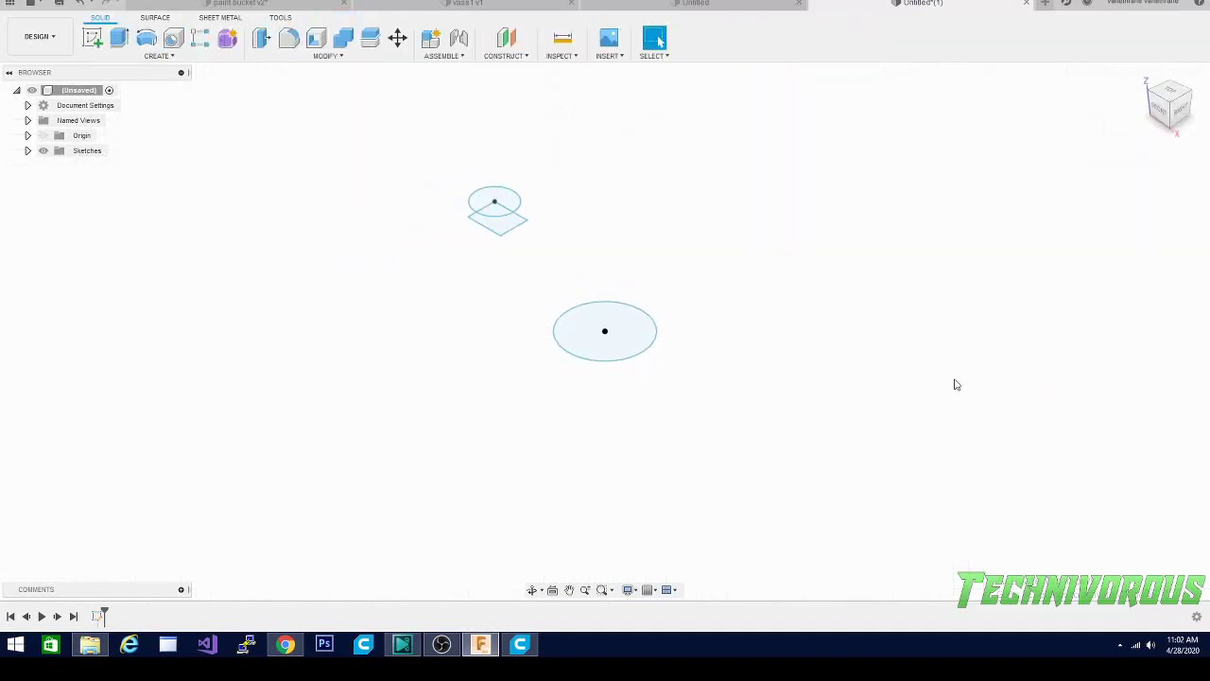
Step: Extrude the wedge profile 5 mm into a solid body
click(502, 217)
key(e)
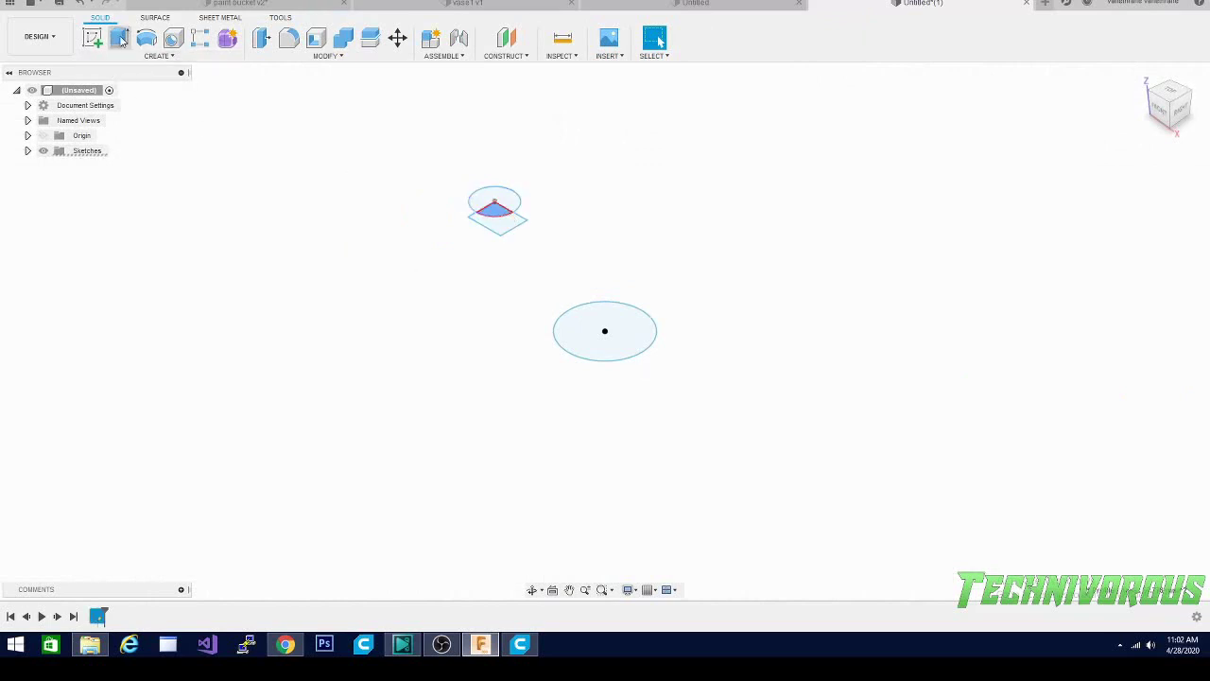
drag(495, 202, 493, 189)
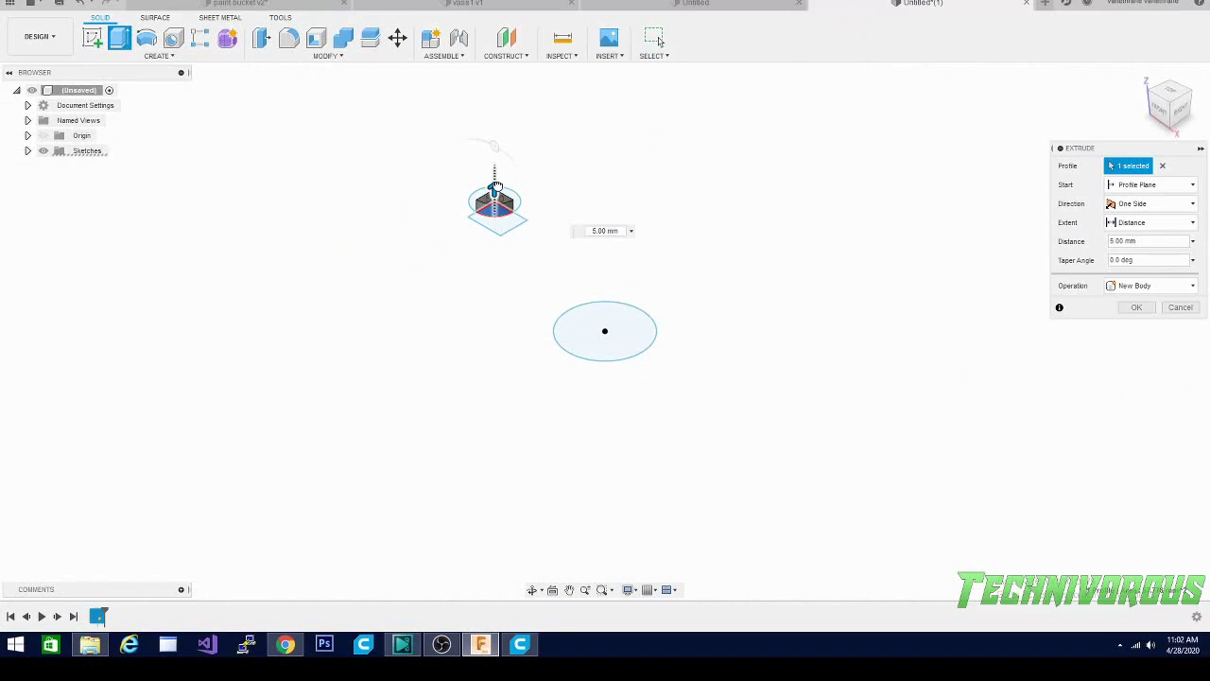
click(1135, 306)
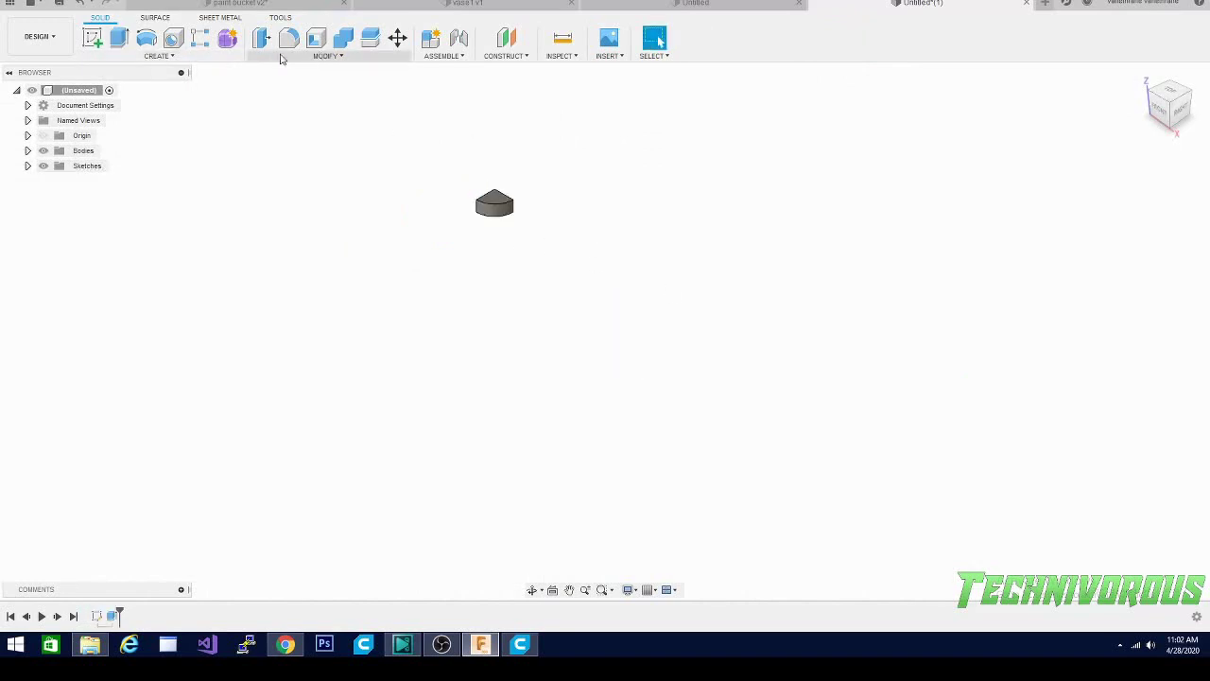
Step: Browse the Create menu's pattern options and close it without choosing one
click(169, 60)
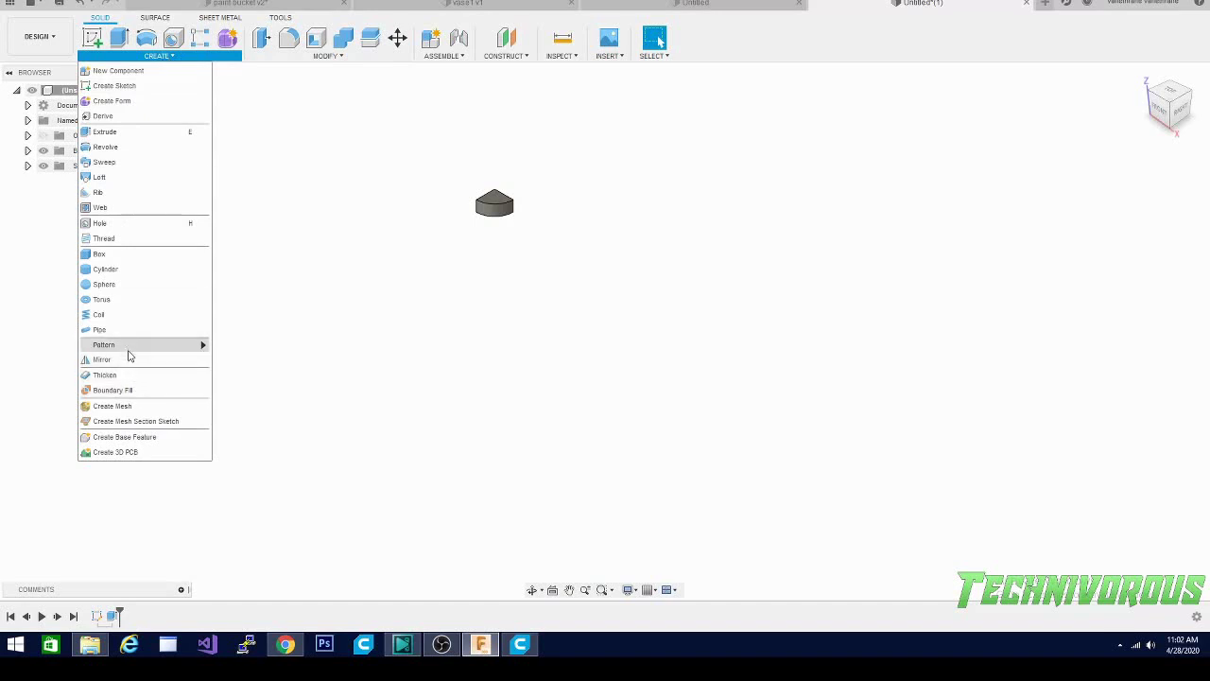
mouse_move(130, 350)
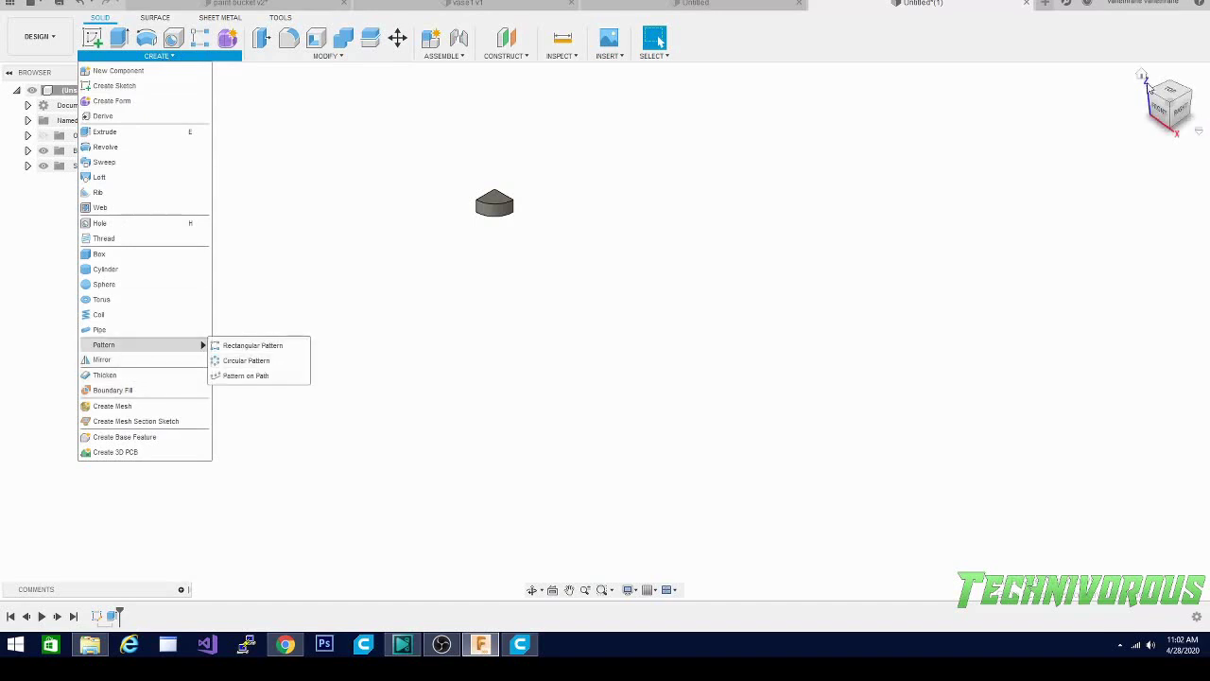
click(779, 237)
Step: Sketch a small circle on the X axis, about 50 mm left of the origin, on the XY plane
click(92, 38)
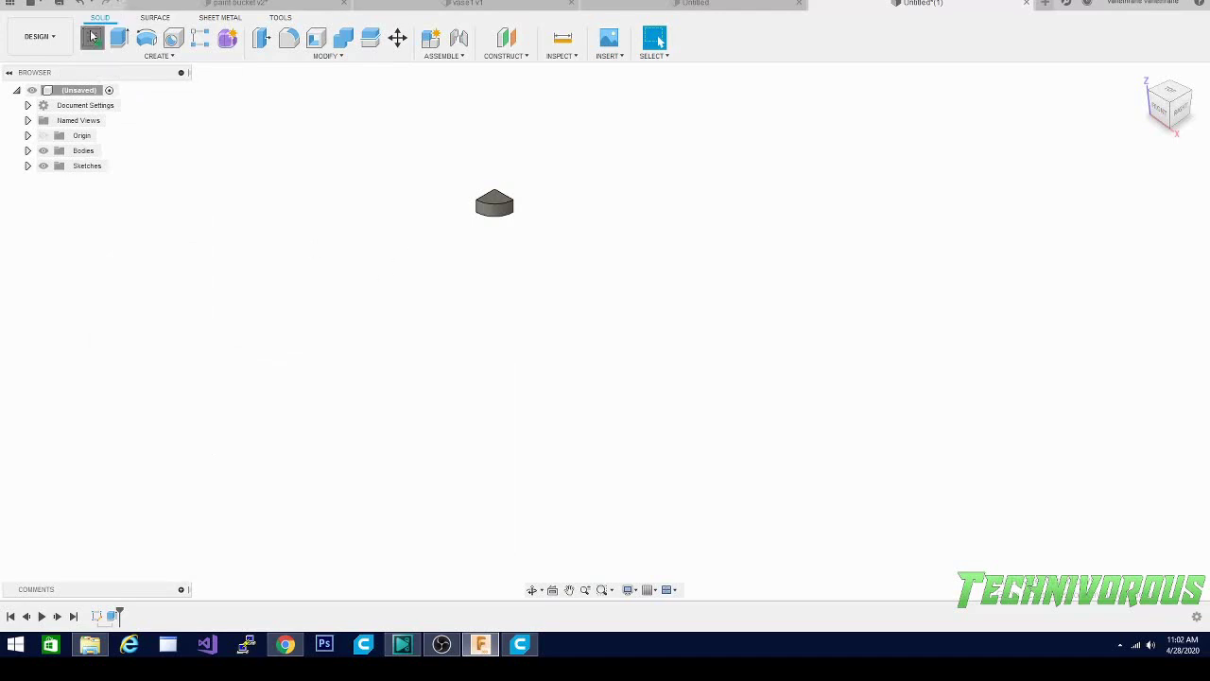
click(677, 334)
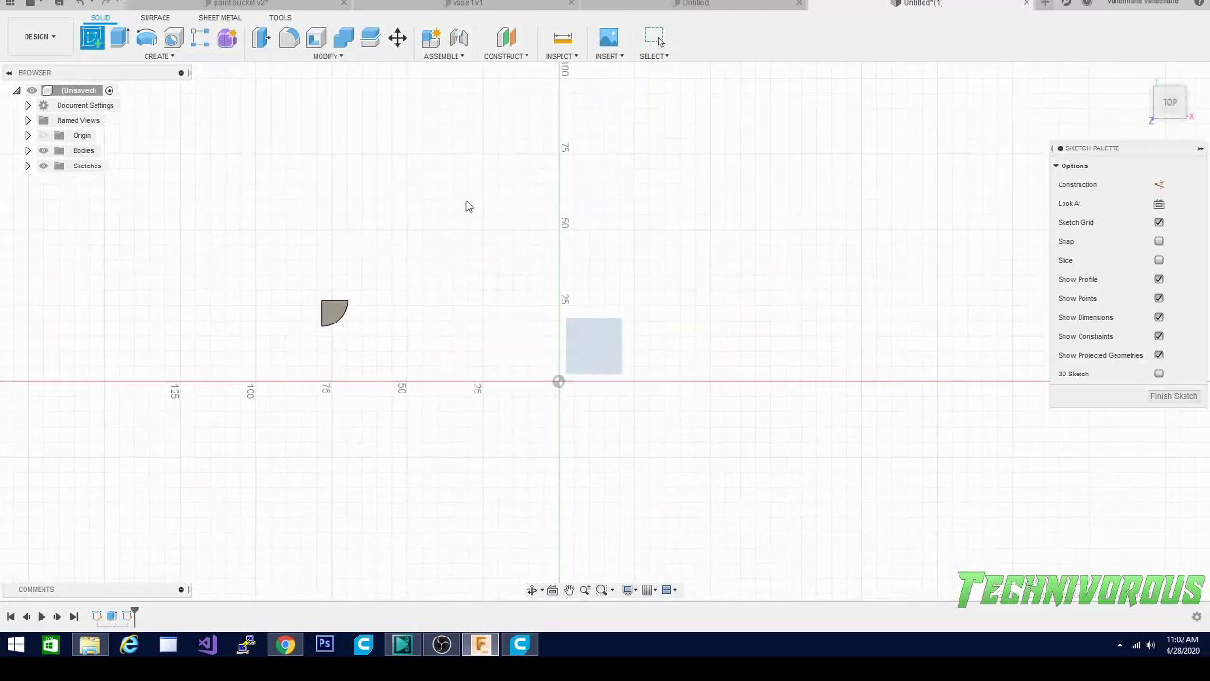
key(c)
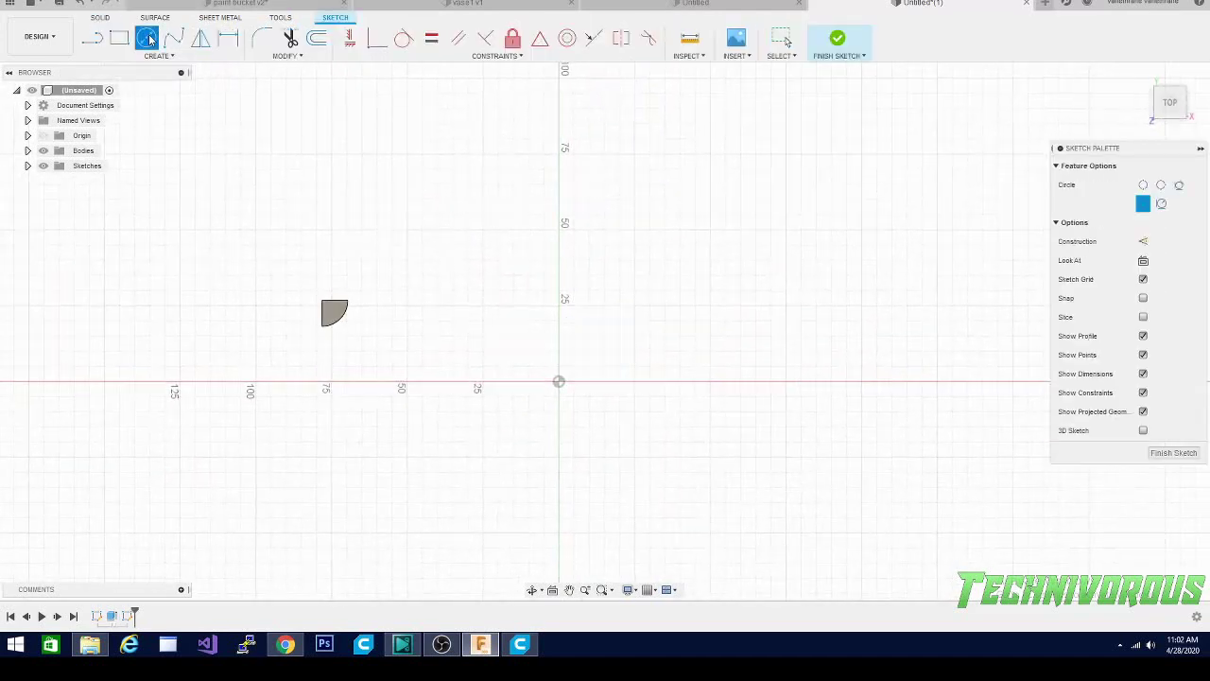
click(405, 383)
click(414, 378)
key(Escape)
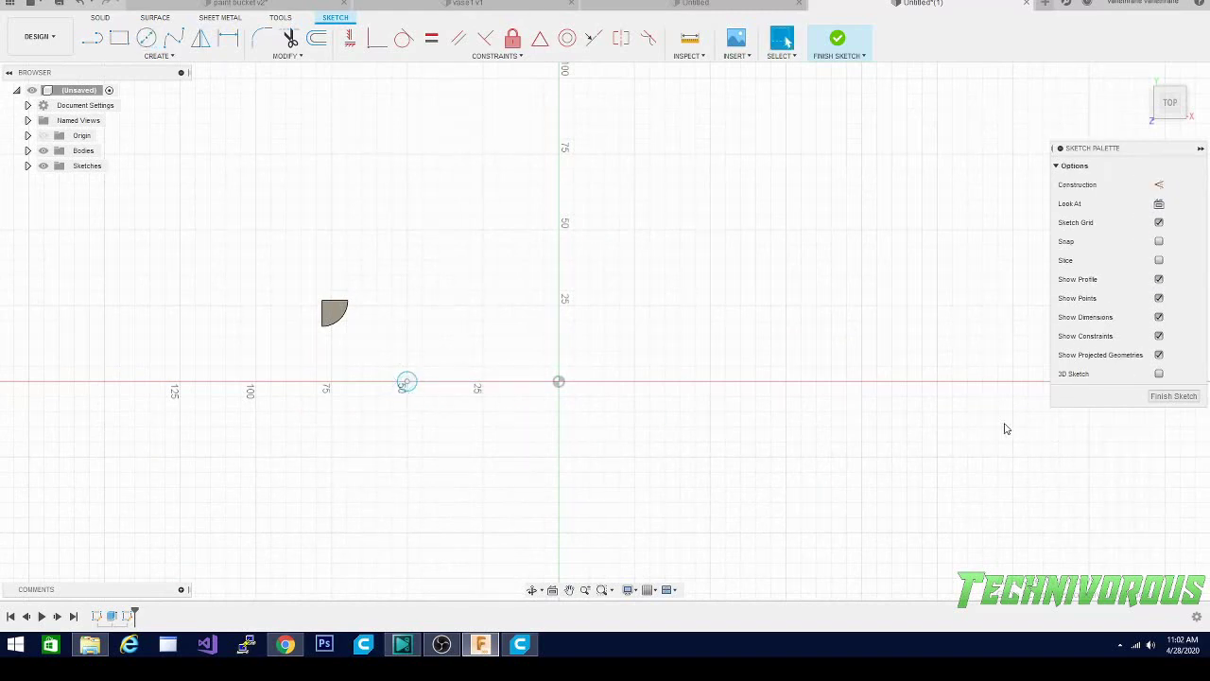
click(1154, 398)
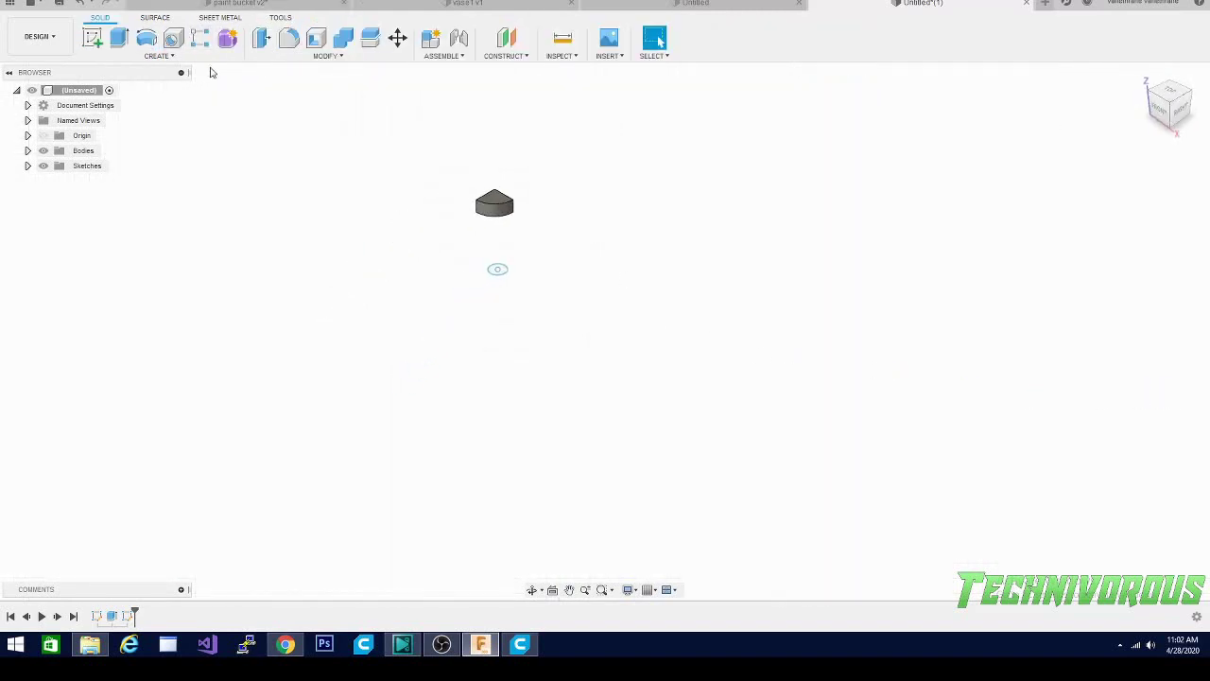
click(321, 55)
click(170, 56)
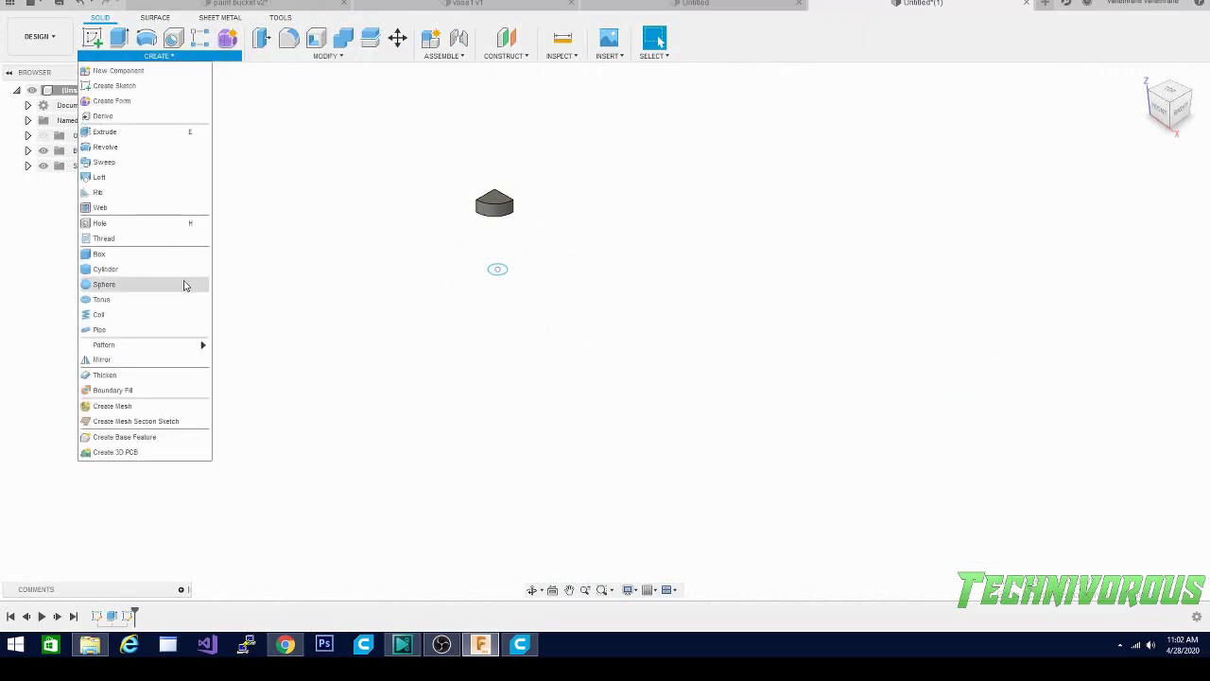
mouse_move(159, 345)
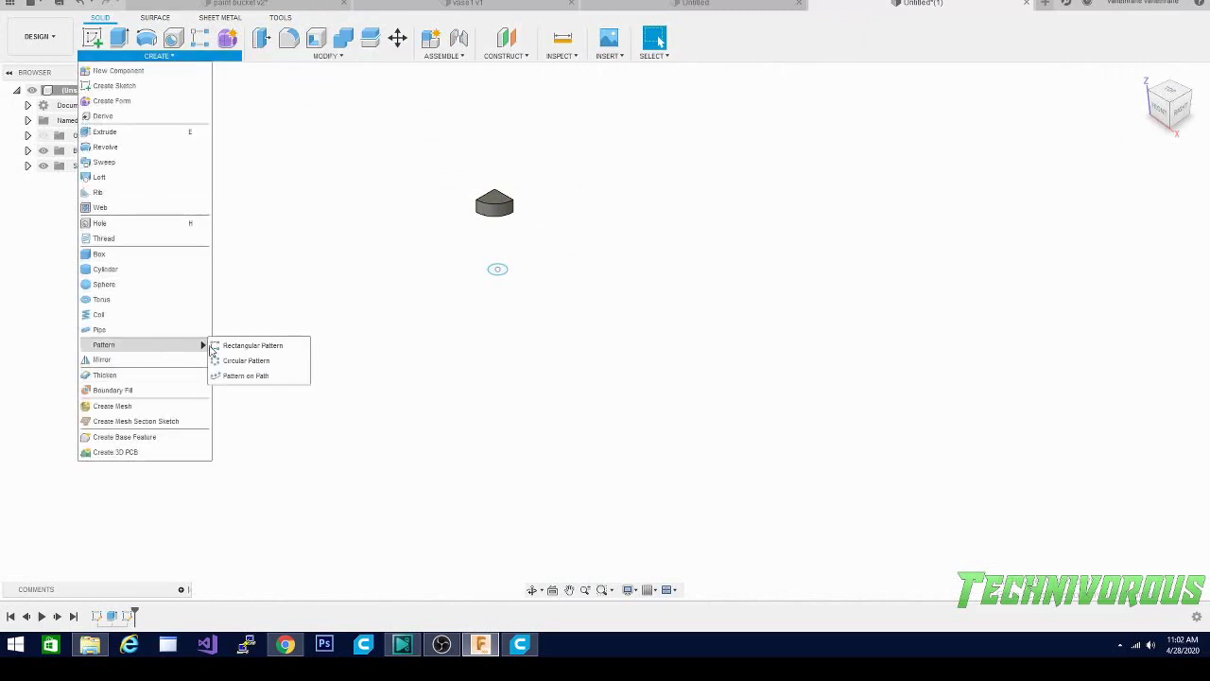
click(248, 361)
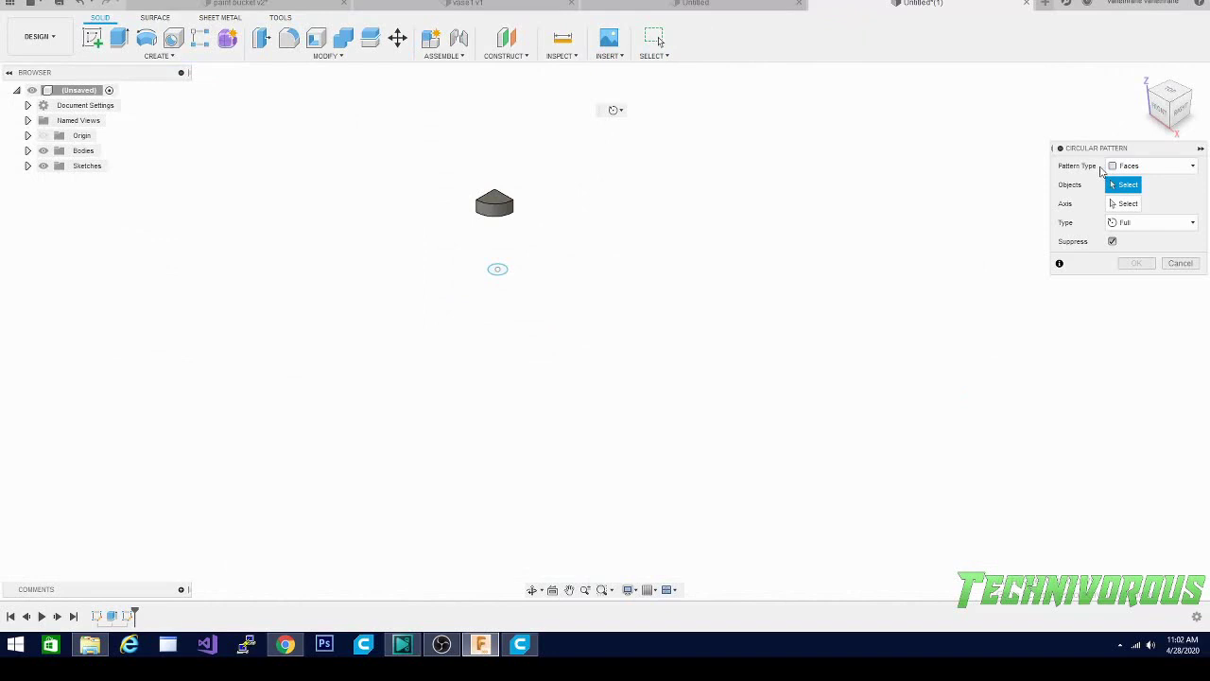
drag(461, 178, 546, 227)
mouse_move(1173, 102)
mouse_down()
mouse_move(1156, 112)
mouse_move(1163, 123)
mouse_move(1169, 100)
mouse_up()
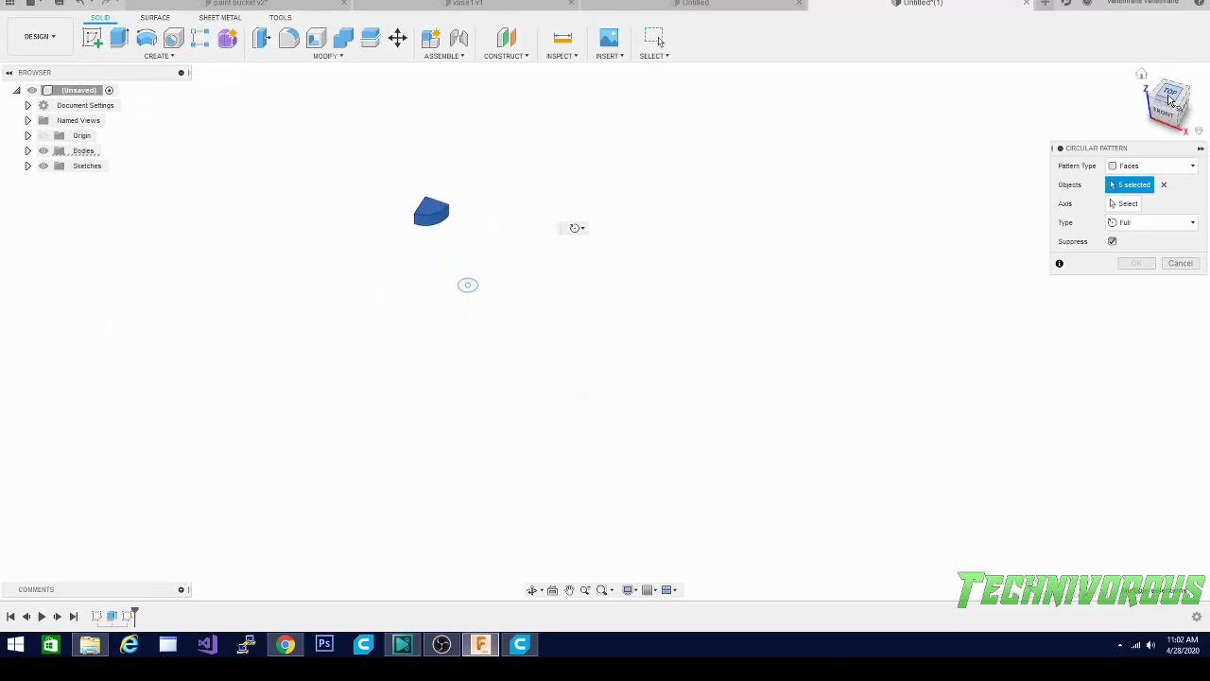
click(1125, 204)
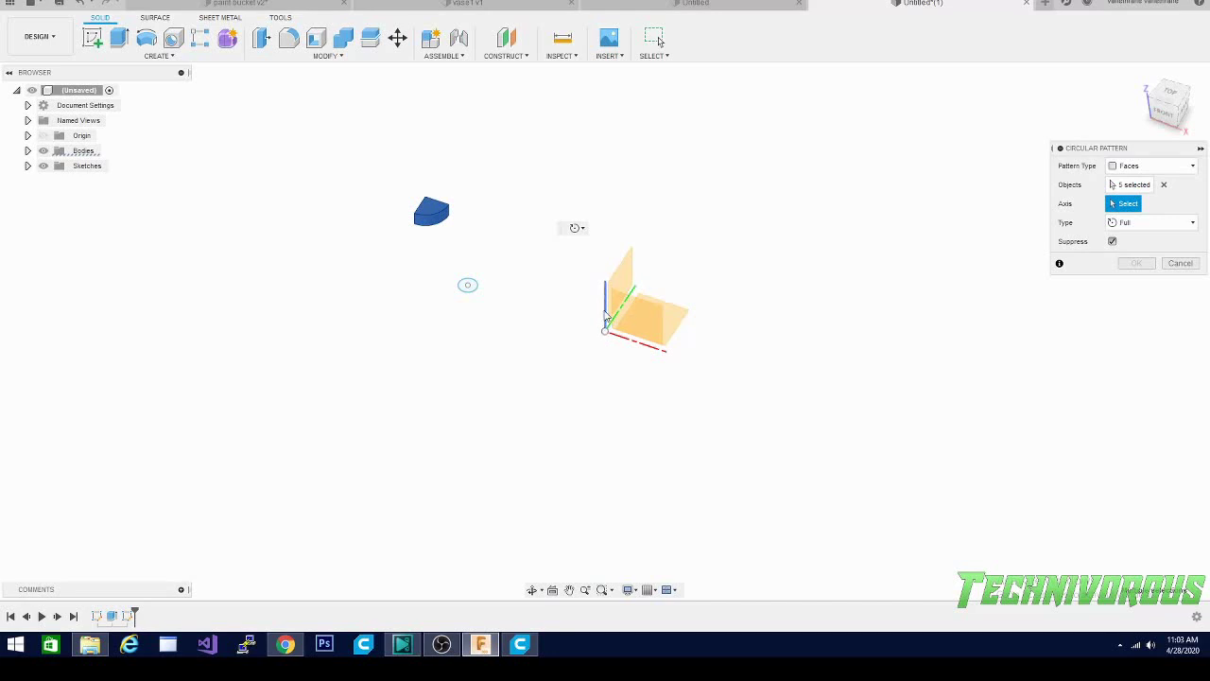
click(606, 316)
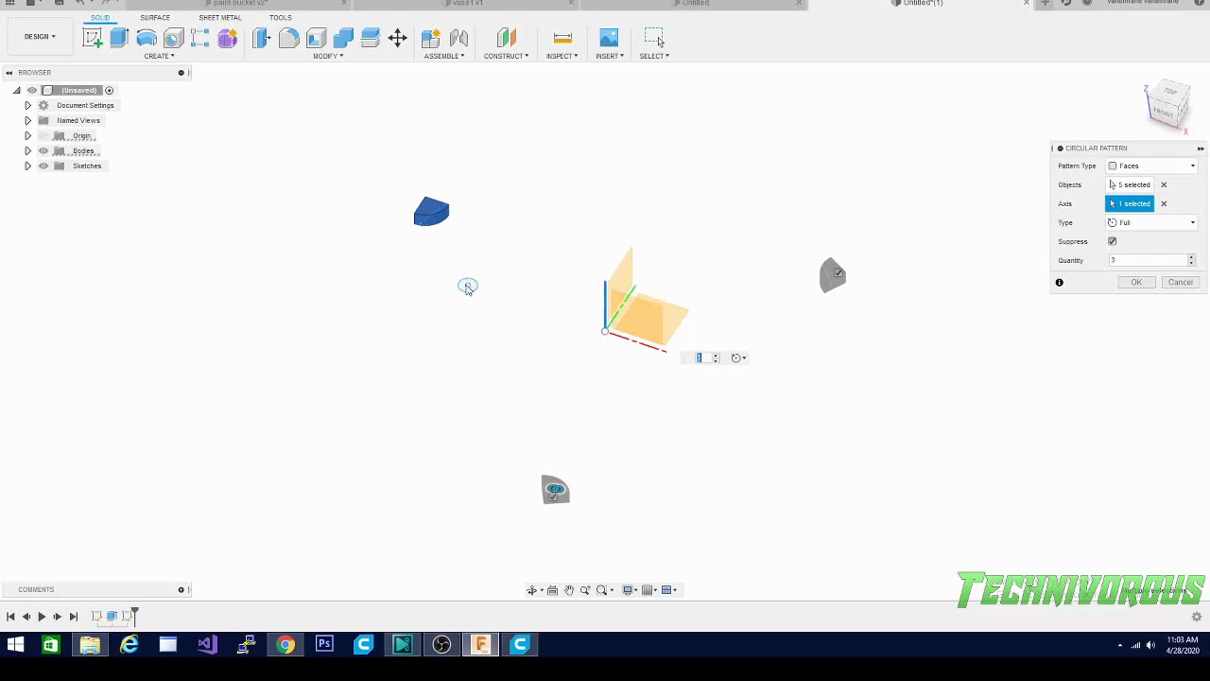
click(1164, 203)
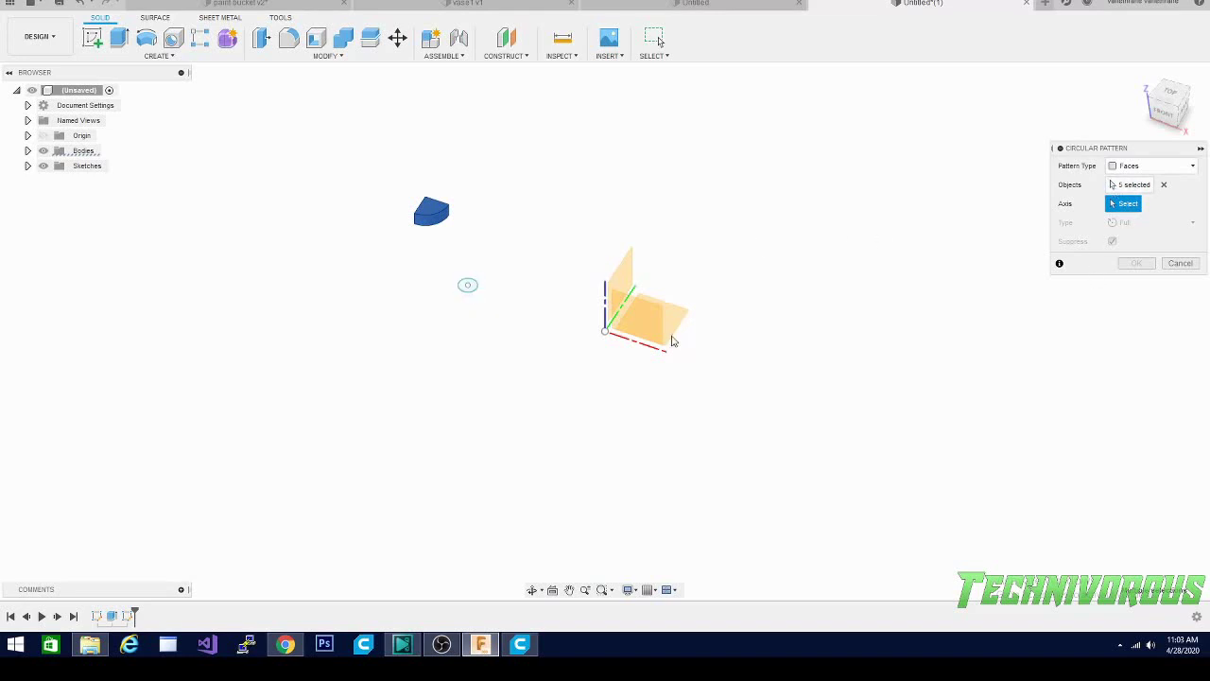
click(468, 287)
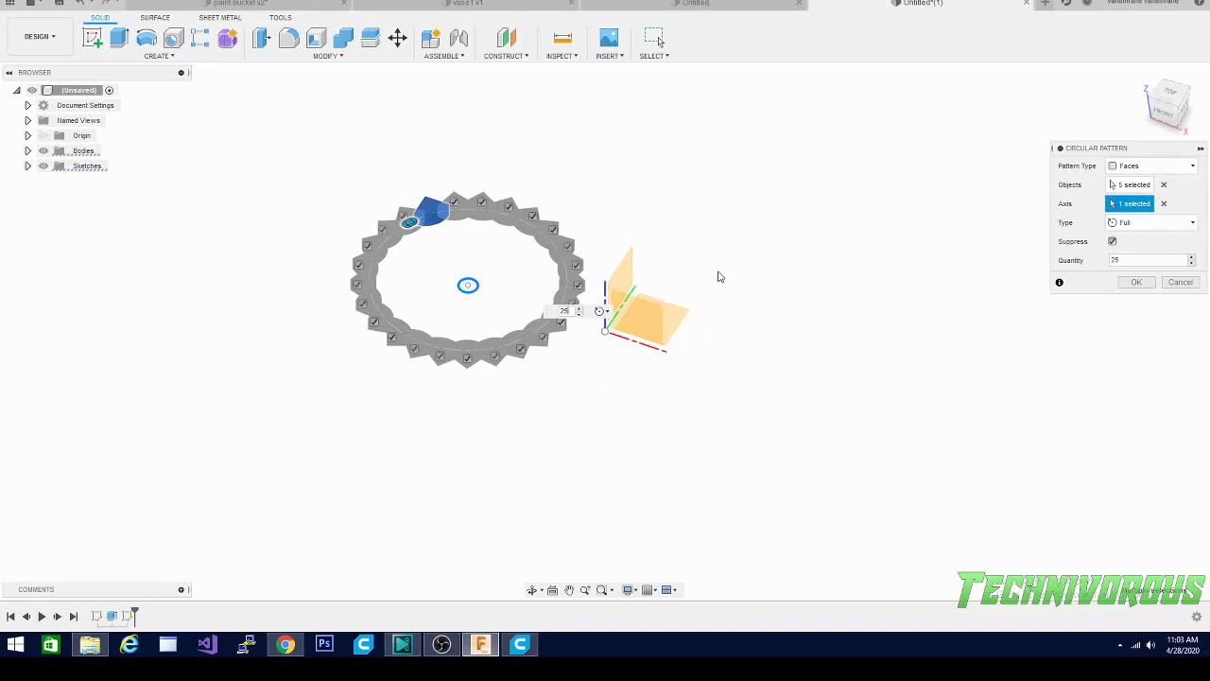
click(1174, 286)
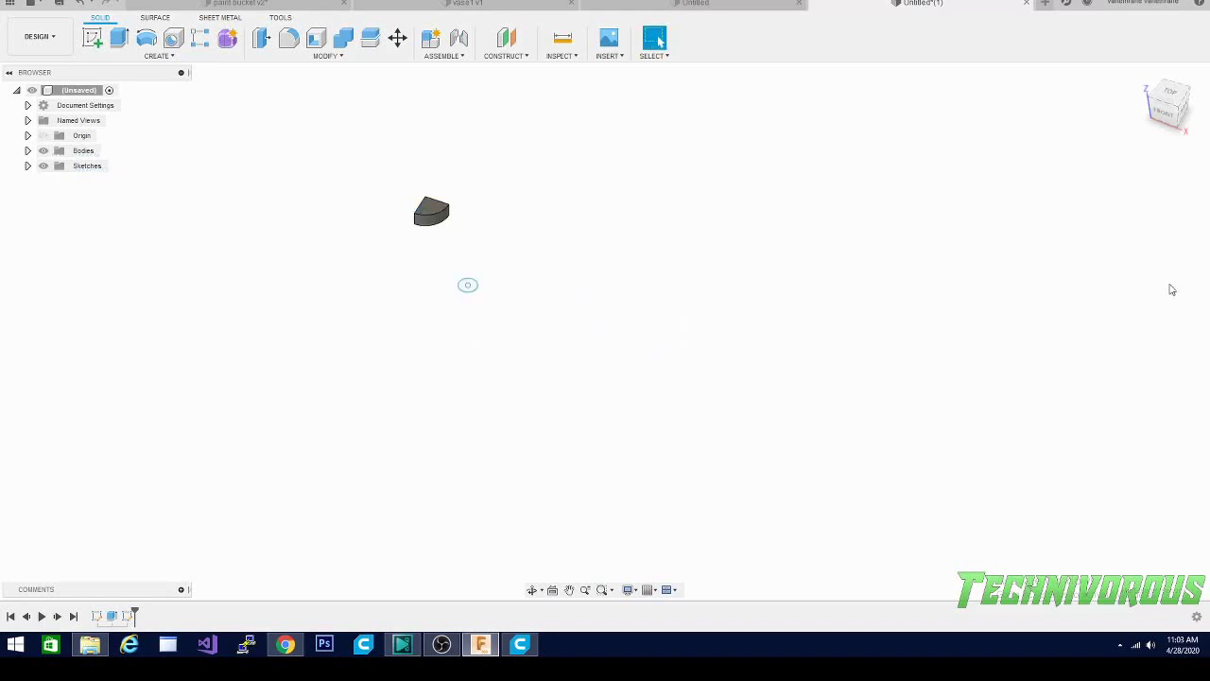
click(42, 166)
Step: Expand the Sketches folder and reopen Sketch2 for editing
click(42, 167)
click(60, 166)
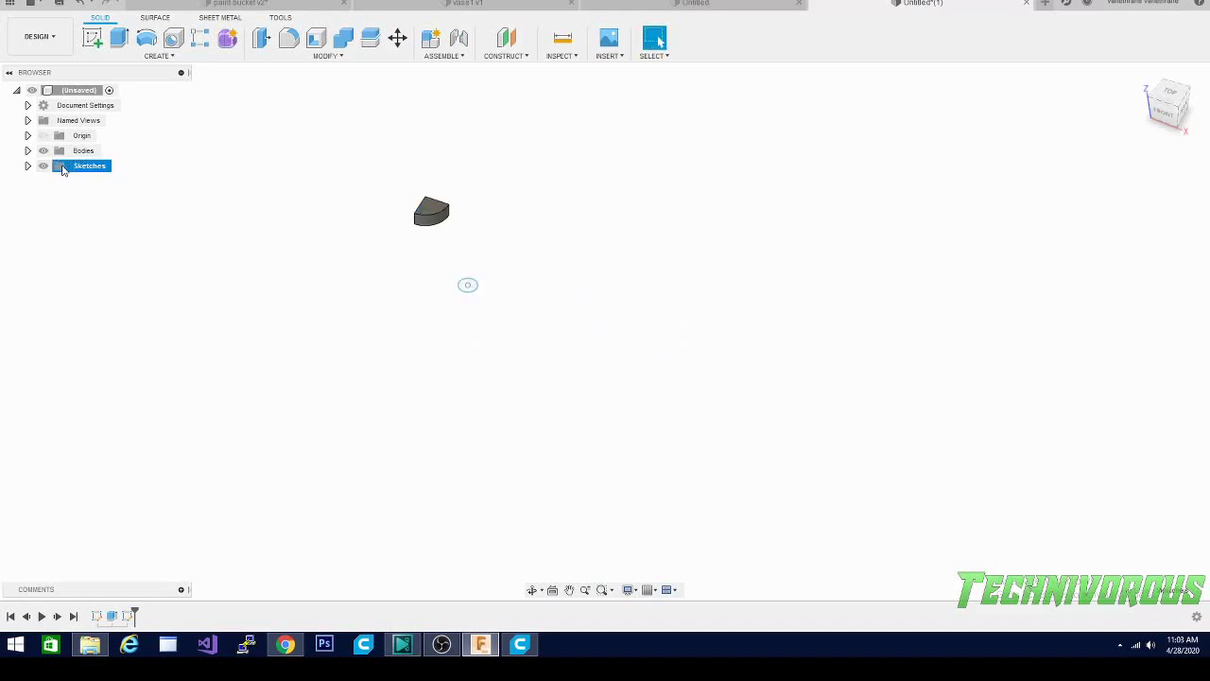
click(28, 166)
right_click(82, 198)
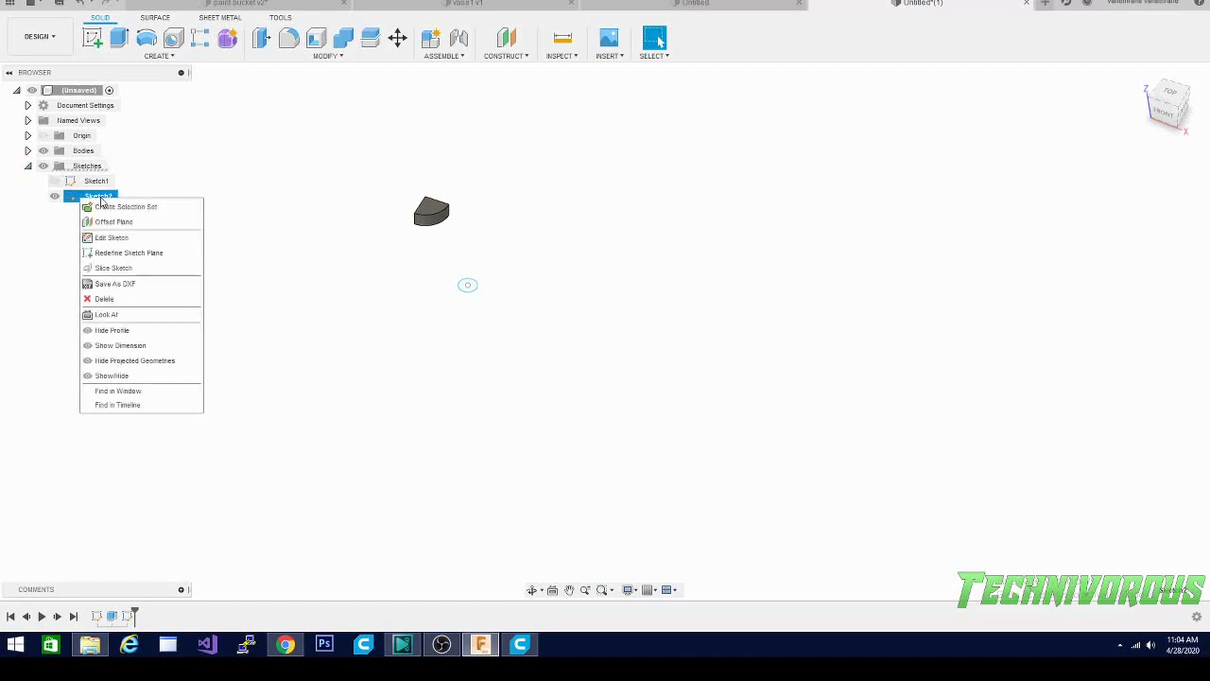
click(108, 237)
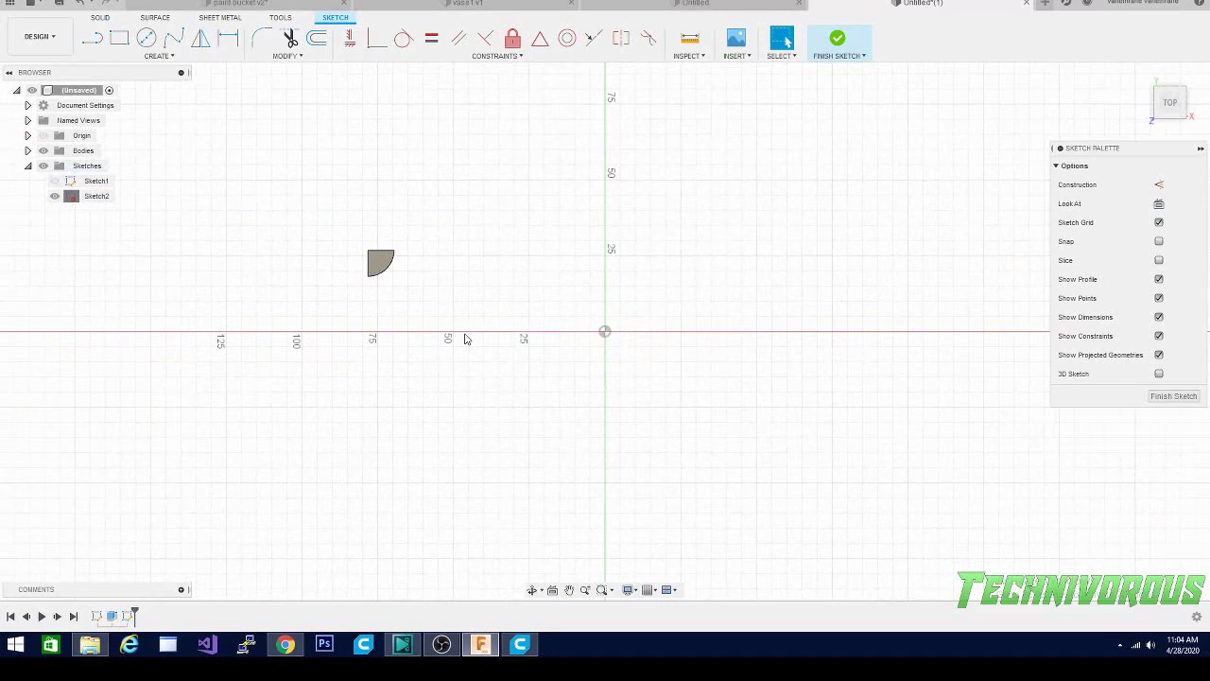
Step: Draw a seven-point fit-point spline winding into a large S-shaped loop beside the wedge
click(173, 38)
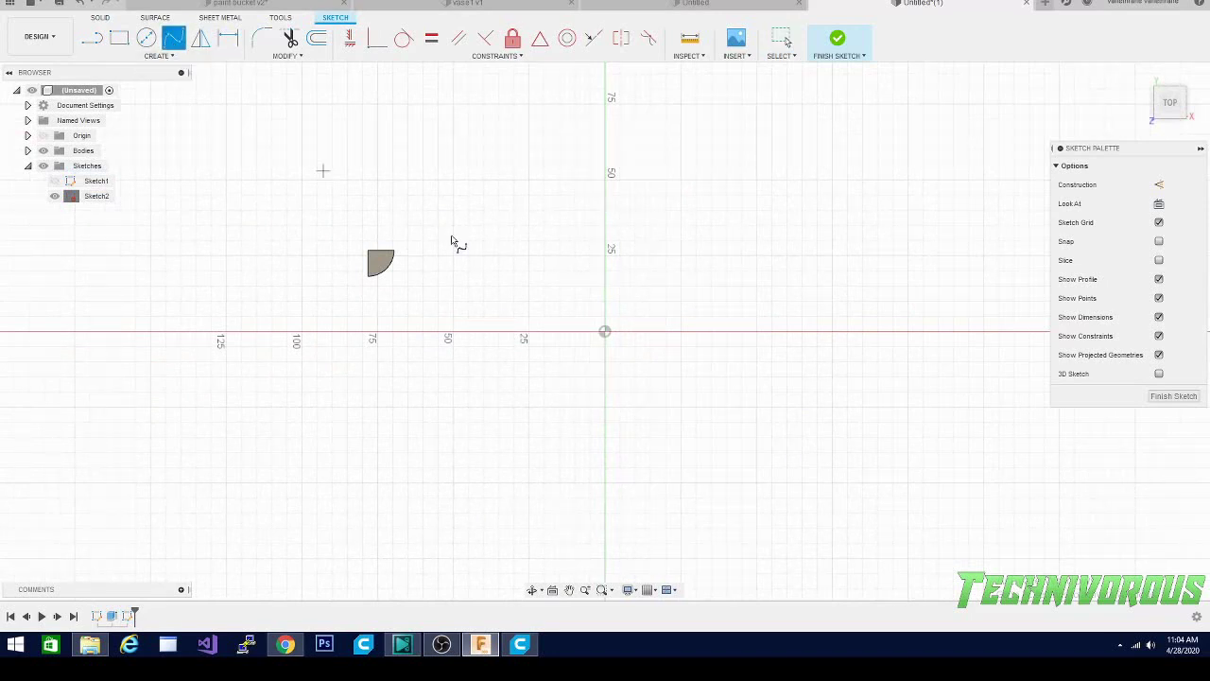
click(393, 385)
click(443, 327)
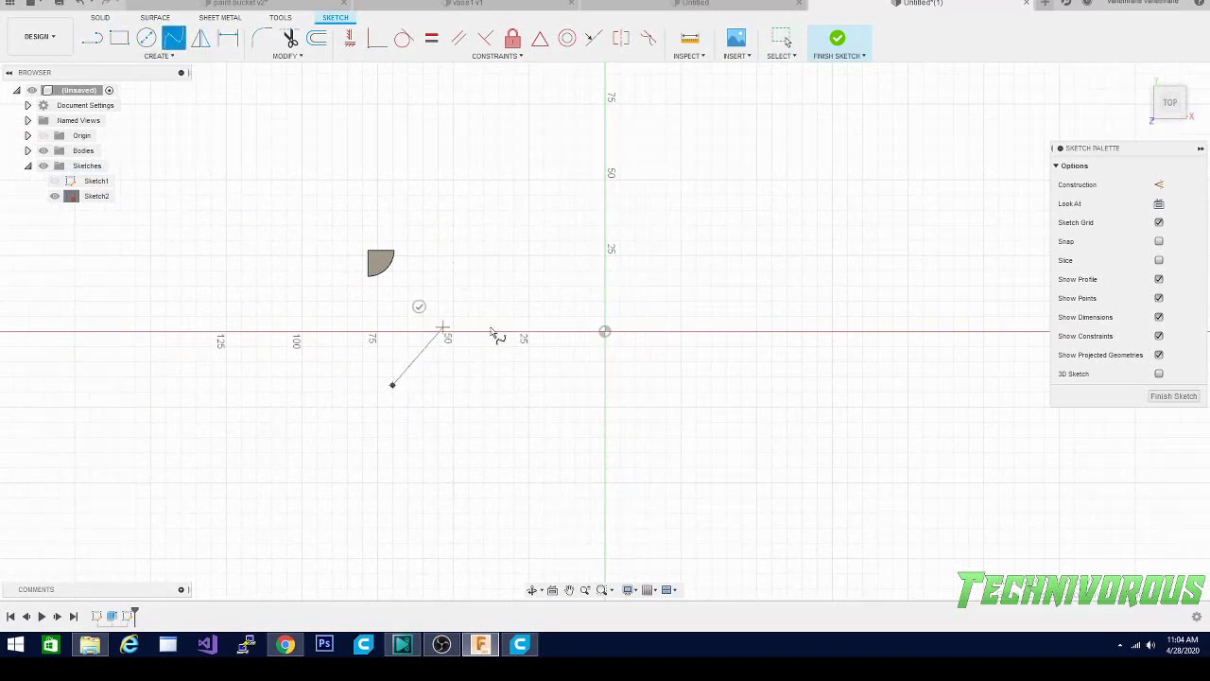
click(559, 379)
click(697, 441)
click(823, 379)
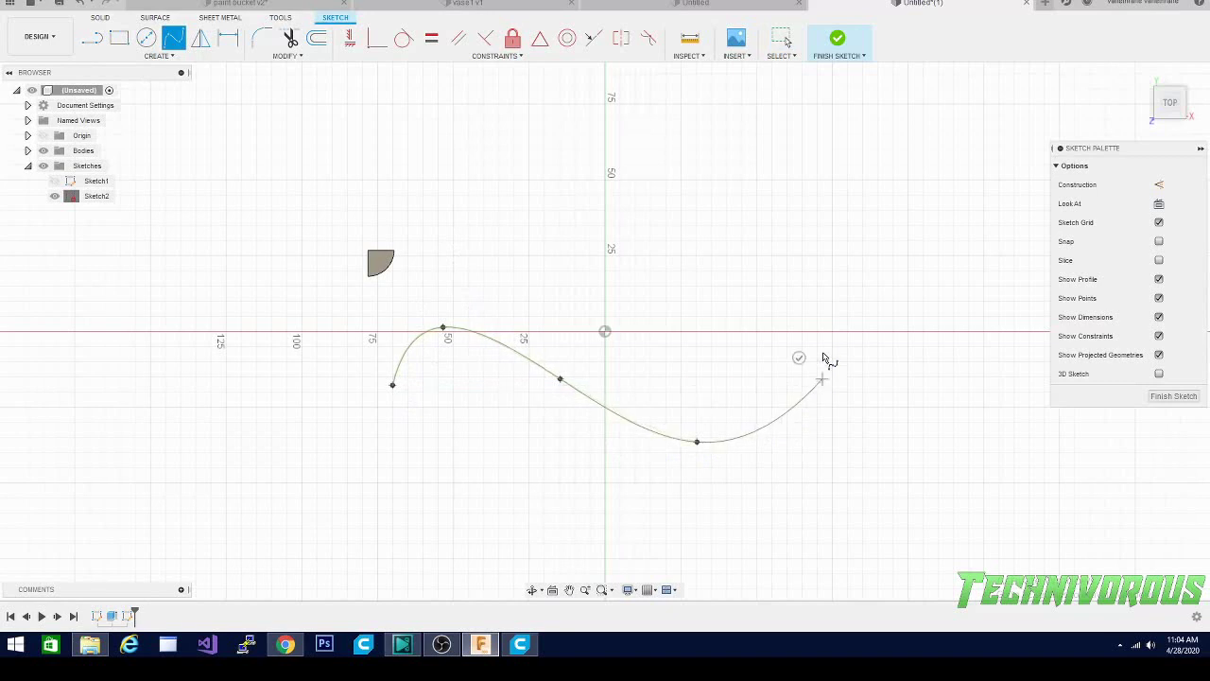
click(816, 219)
click(568, 190)
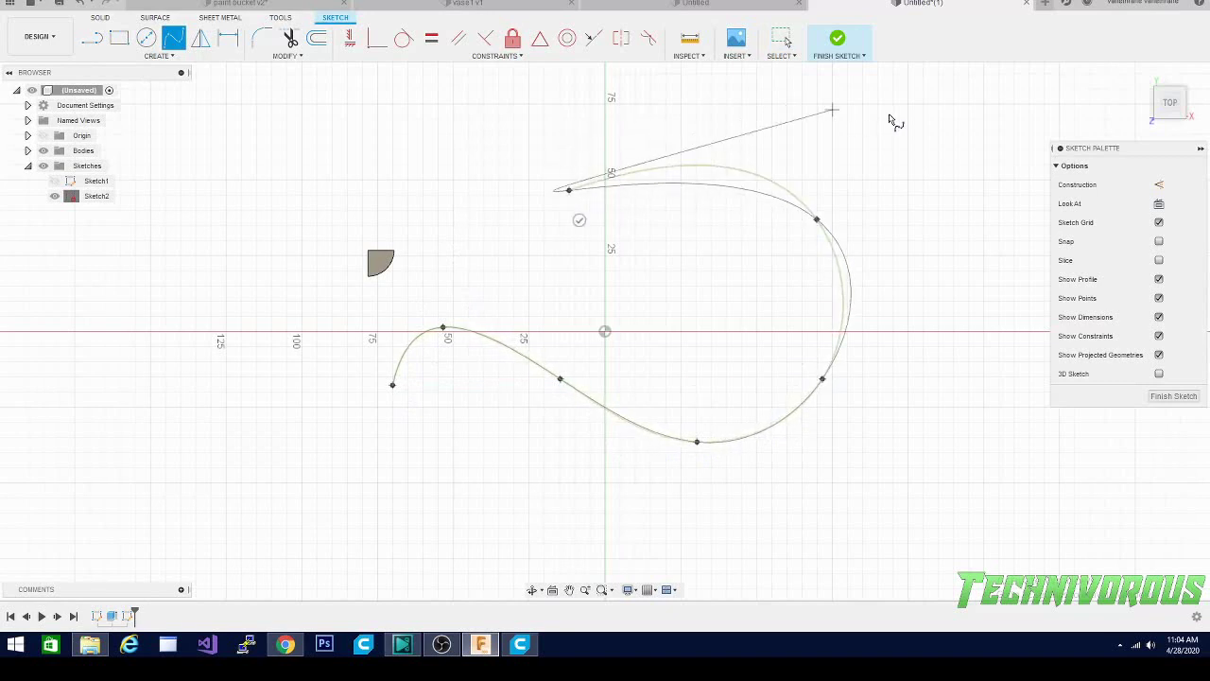
click(546, 107)
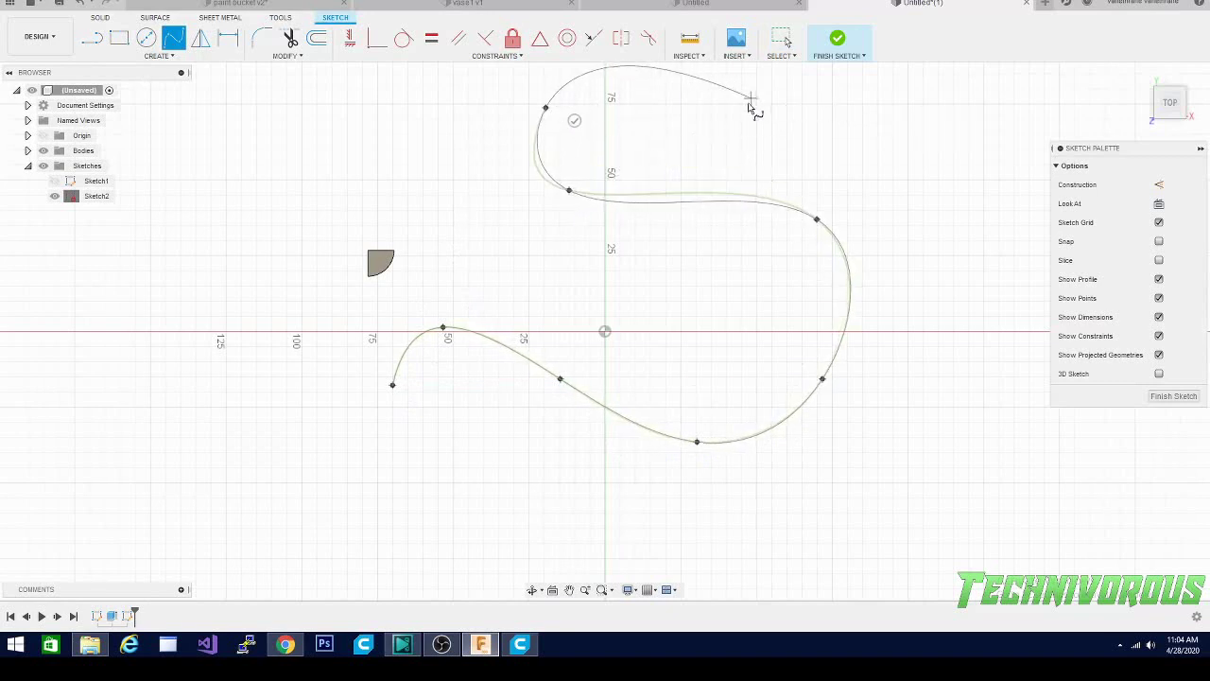
click(745, 104)
click(732, 131)
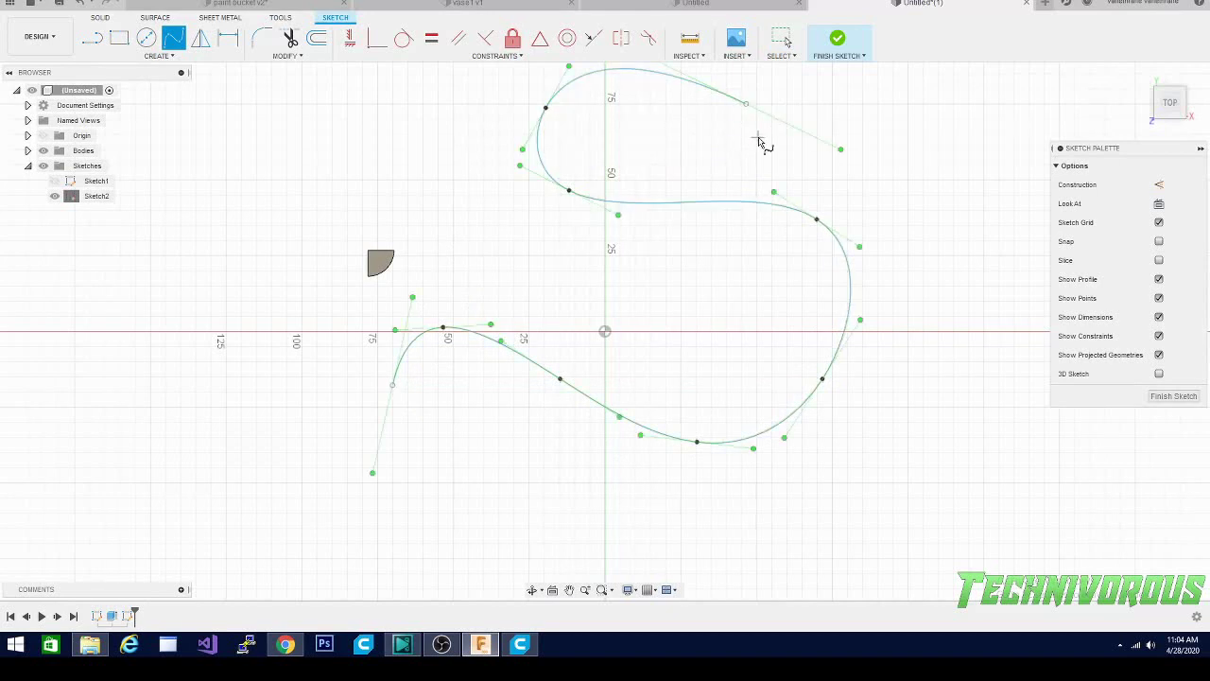
Step: Finish the sketch and start a Pattern on Path from the Create menu
click(1174, 399)
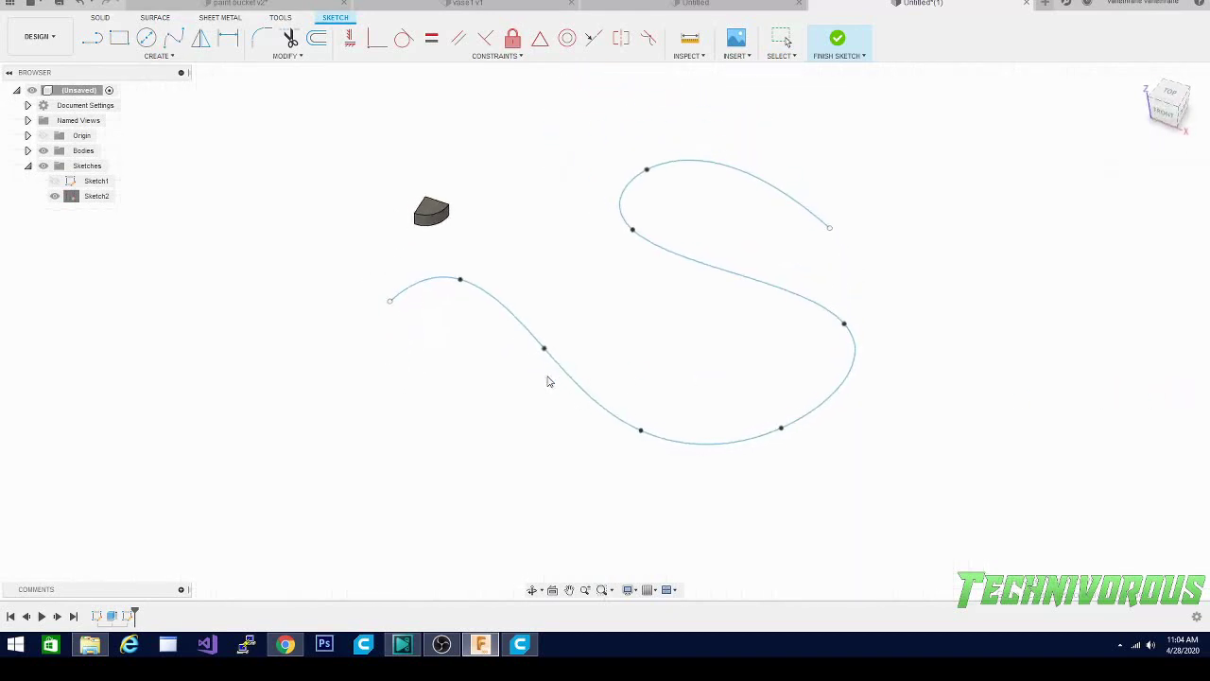
click(161, 56)
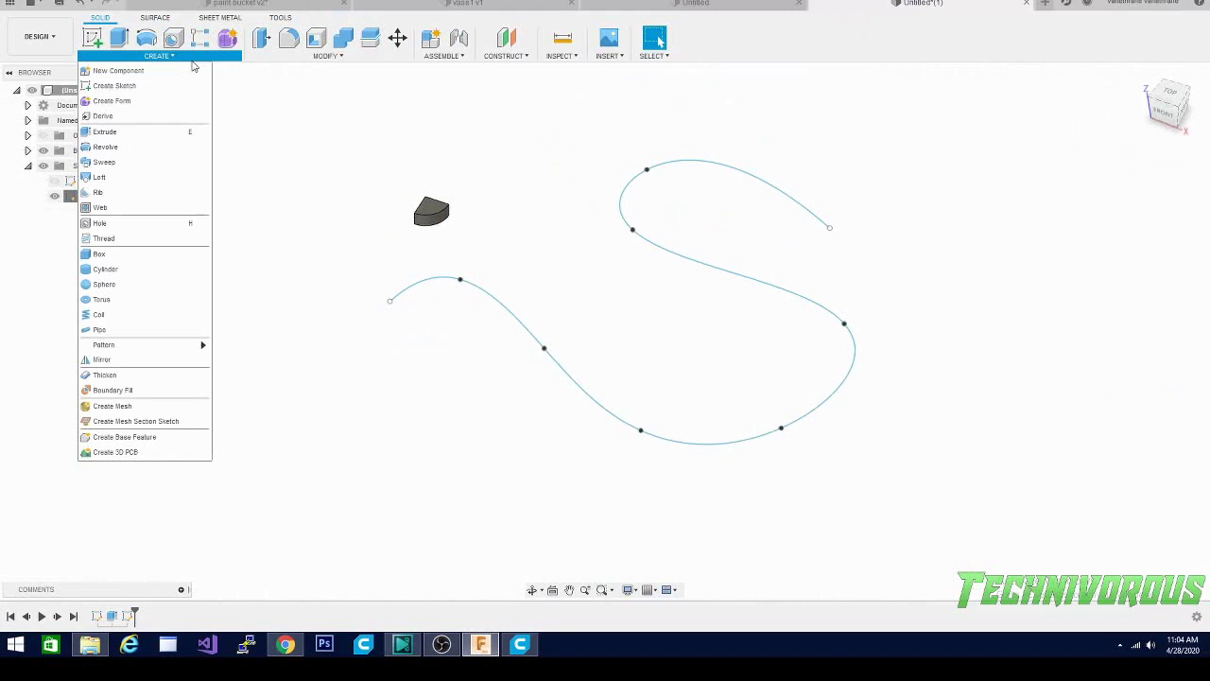
mouse_move(134, 350)
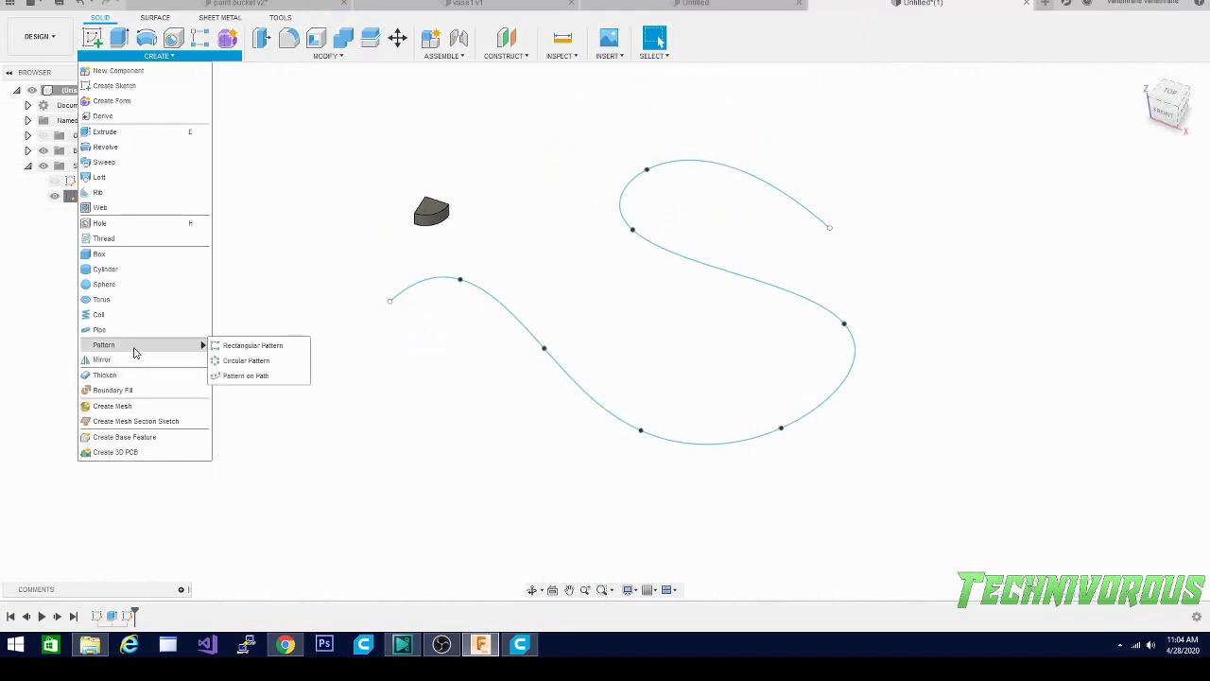
click(246, 375)
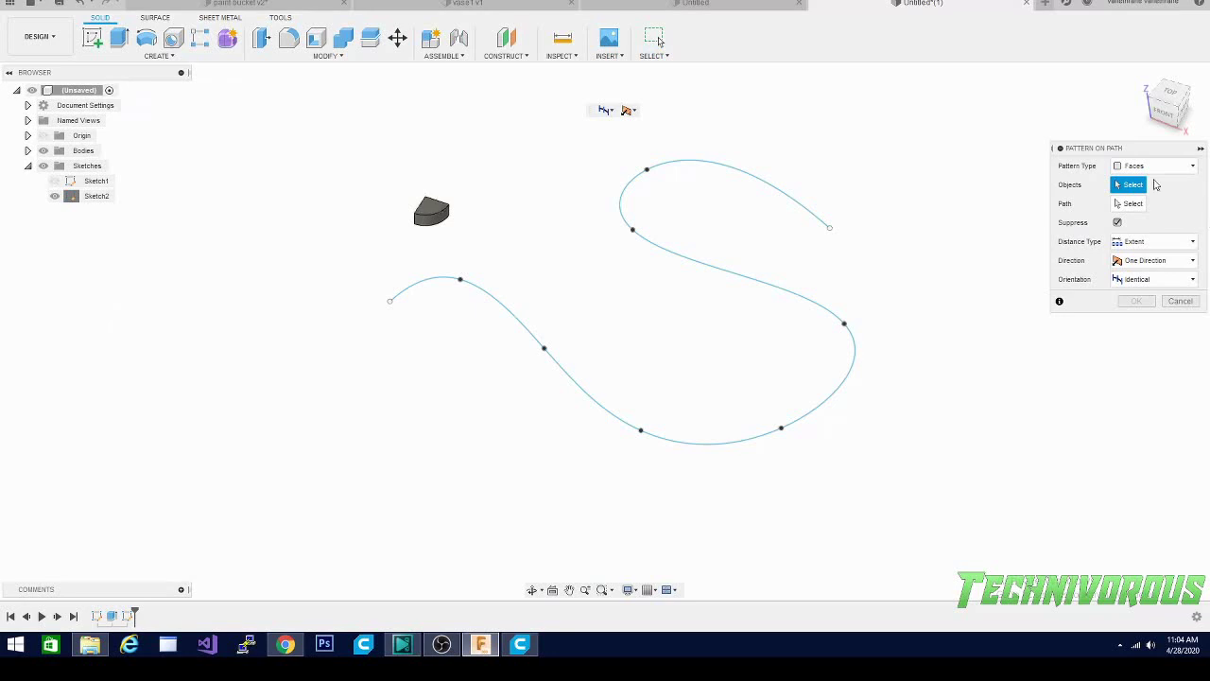
Step: Set Pattern Type to Faces and window-select all five wedge faces as objects
click(1148, 166)
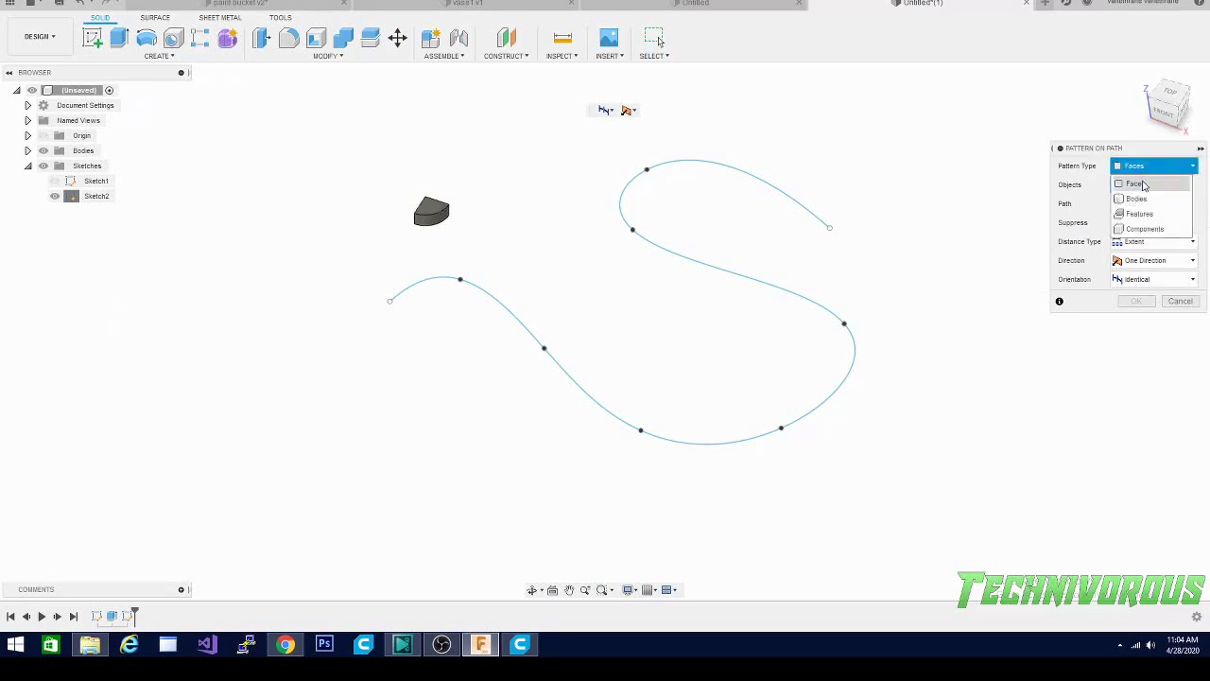
click(1141, 185)
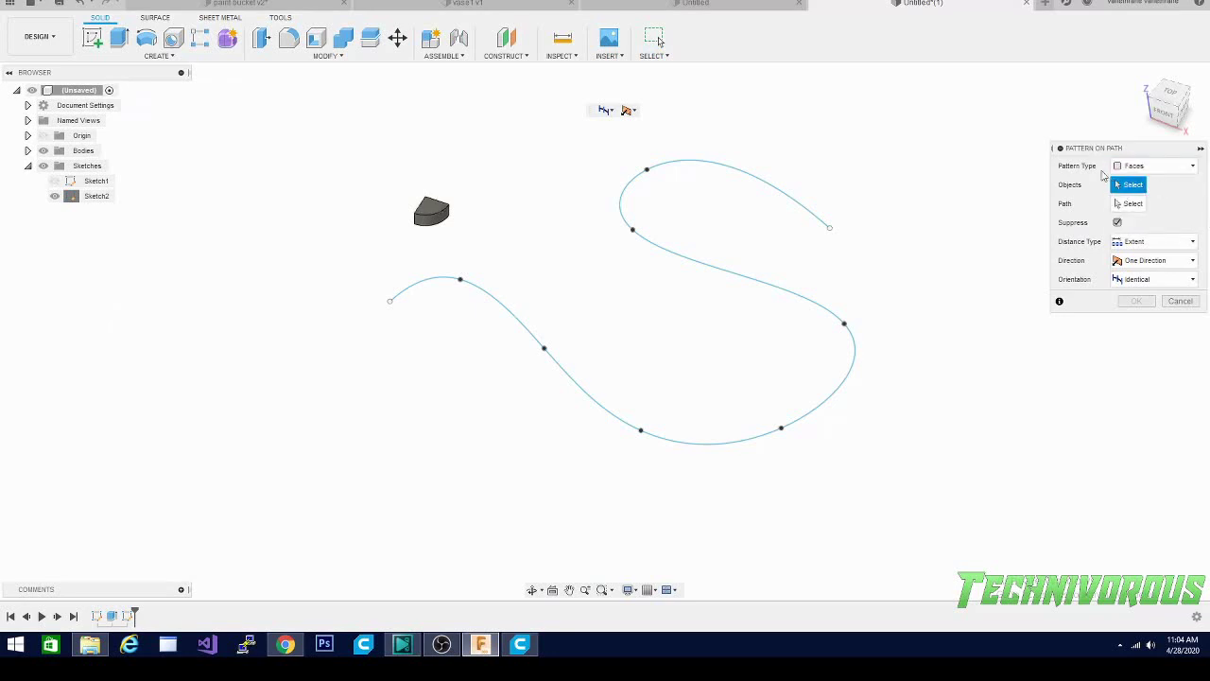
click(430, 207)
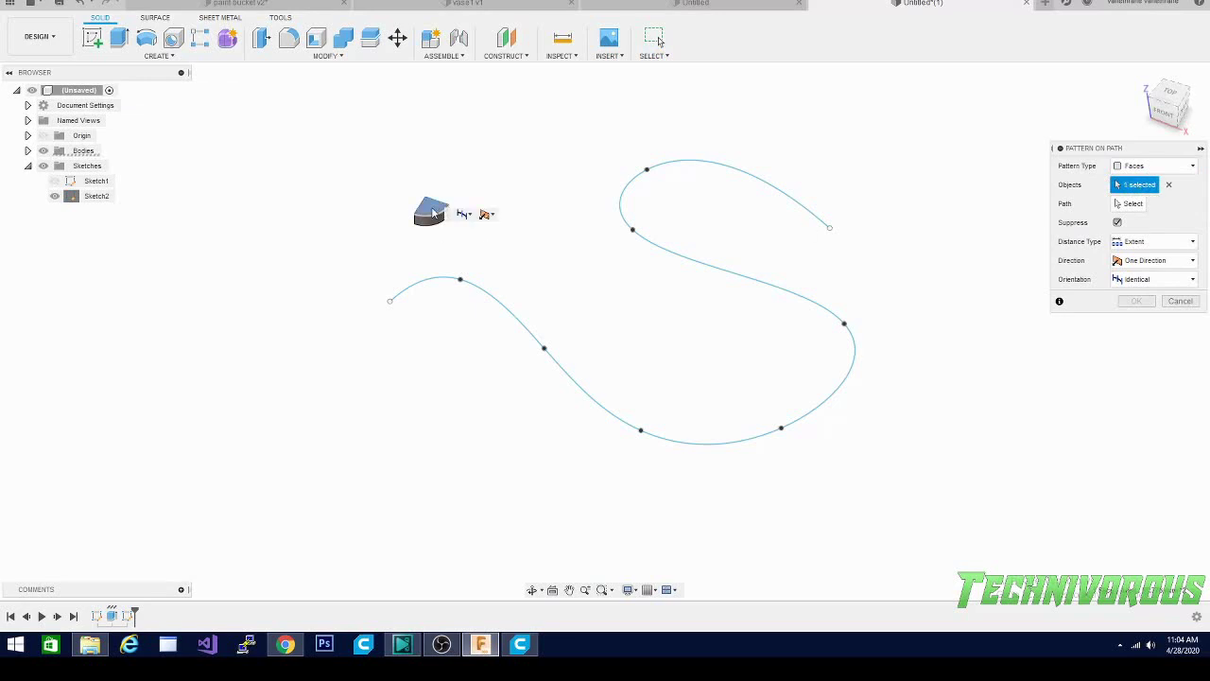
drag(391, 168, 469, 250)
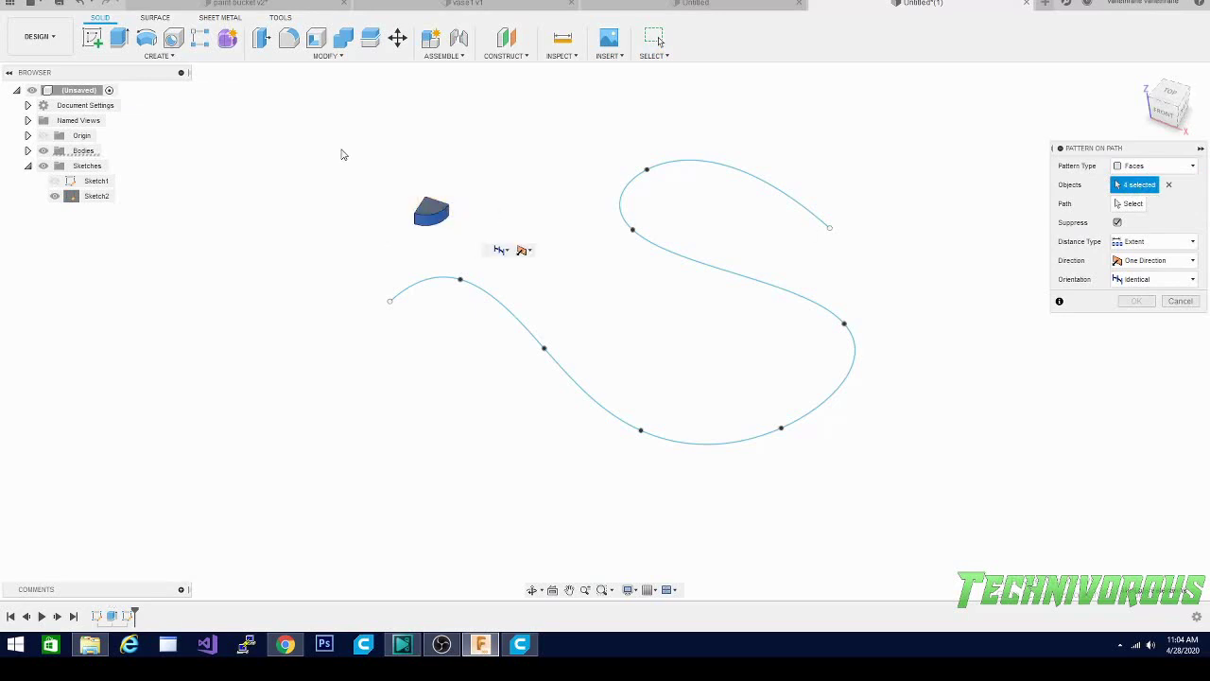
drag(344, 154, 492, 249)
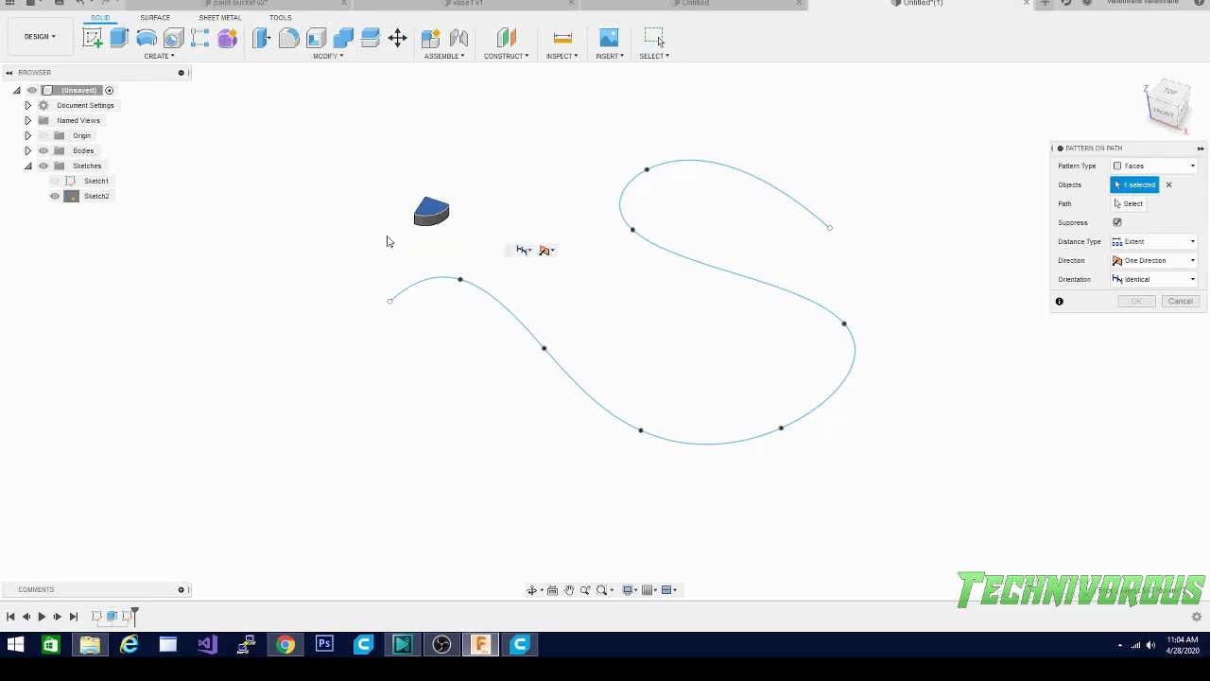
click(431, 210)
drag(372, 186, 545, 264)
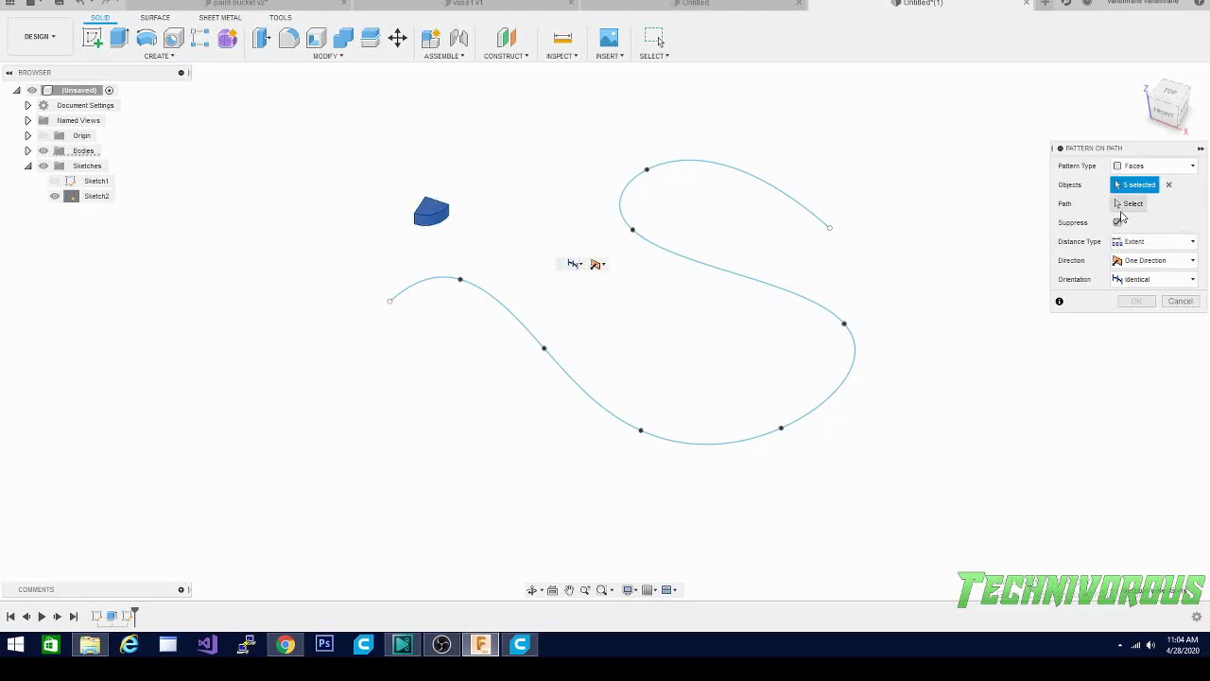
Step: Pick the S spline as the path and set 15 copies with distance 20
click(1121, 206)
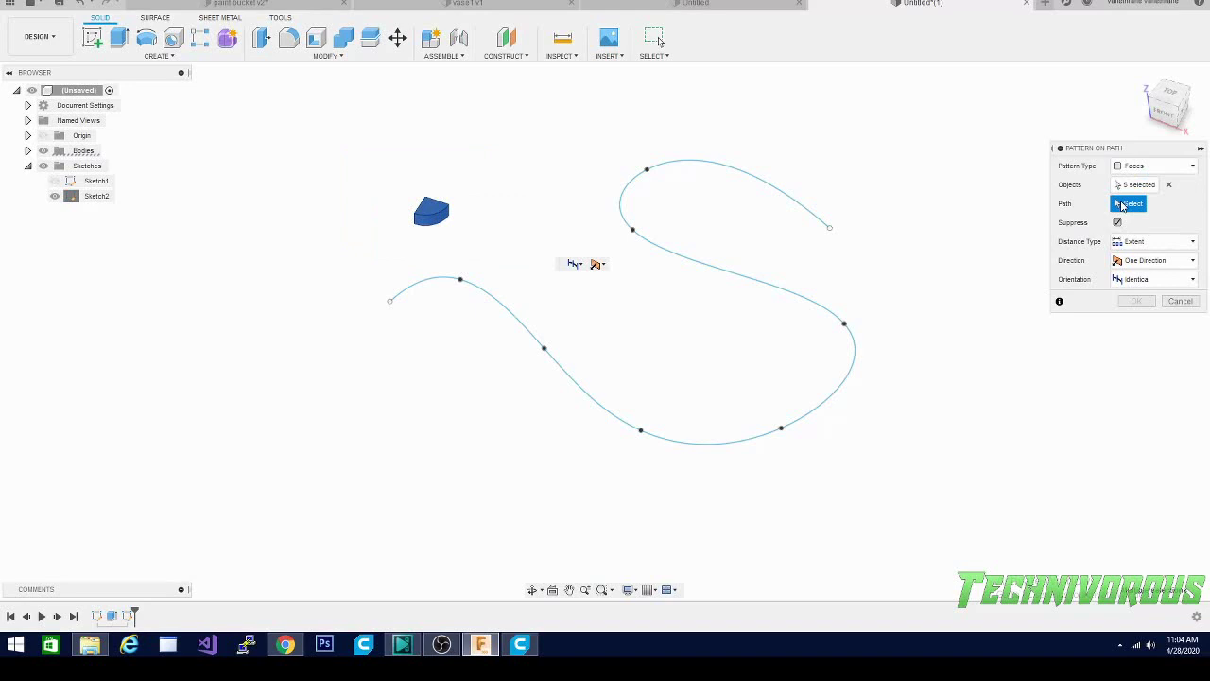
click(597, 406)
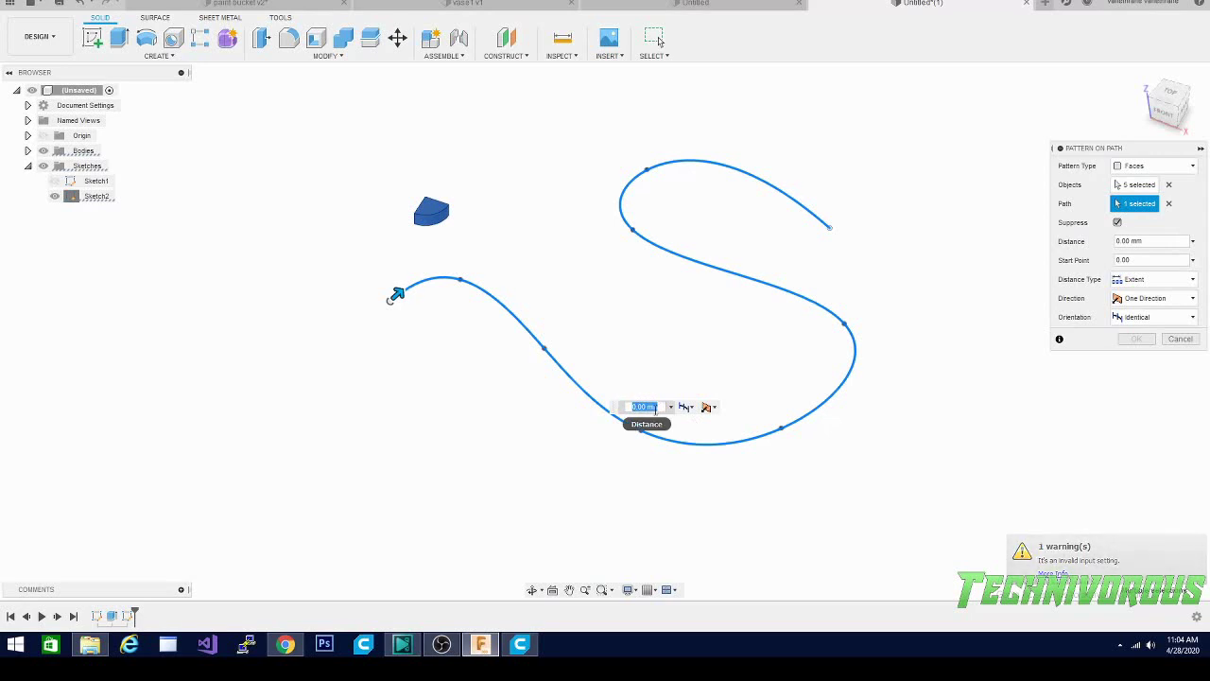
text(2)
key(Tab)
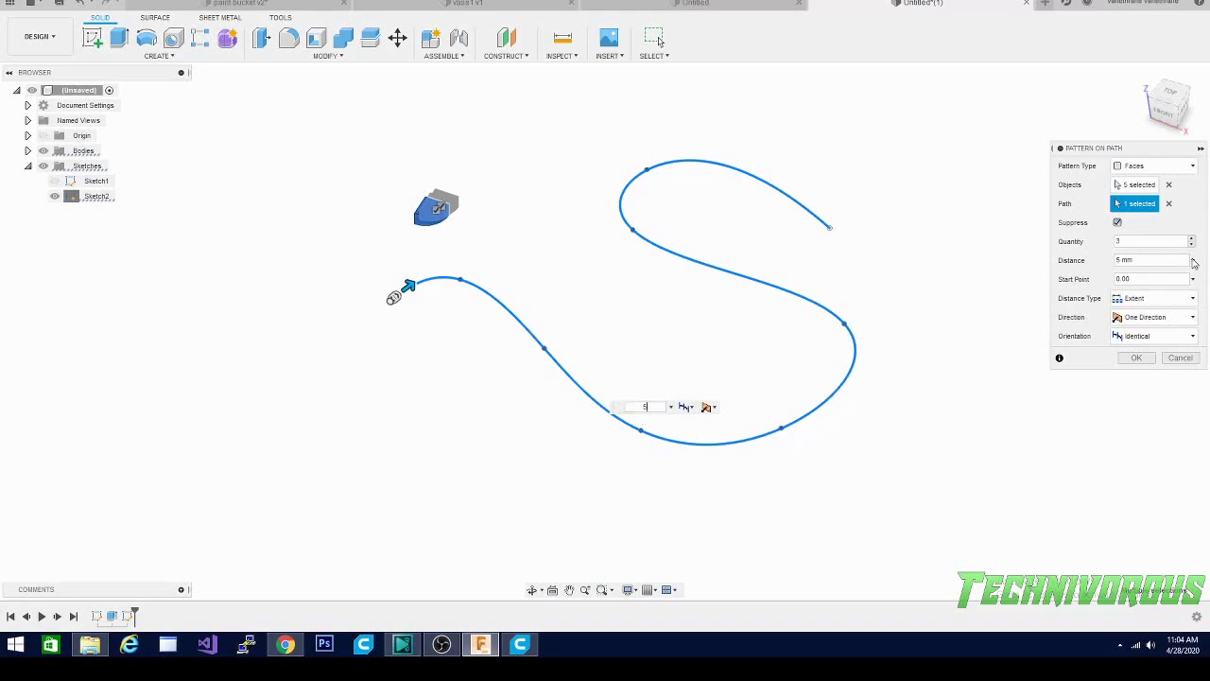
click(1134, 241)
text(15)
key(Tab)
text(20)
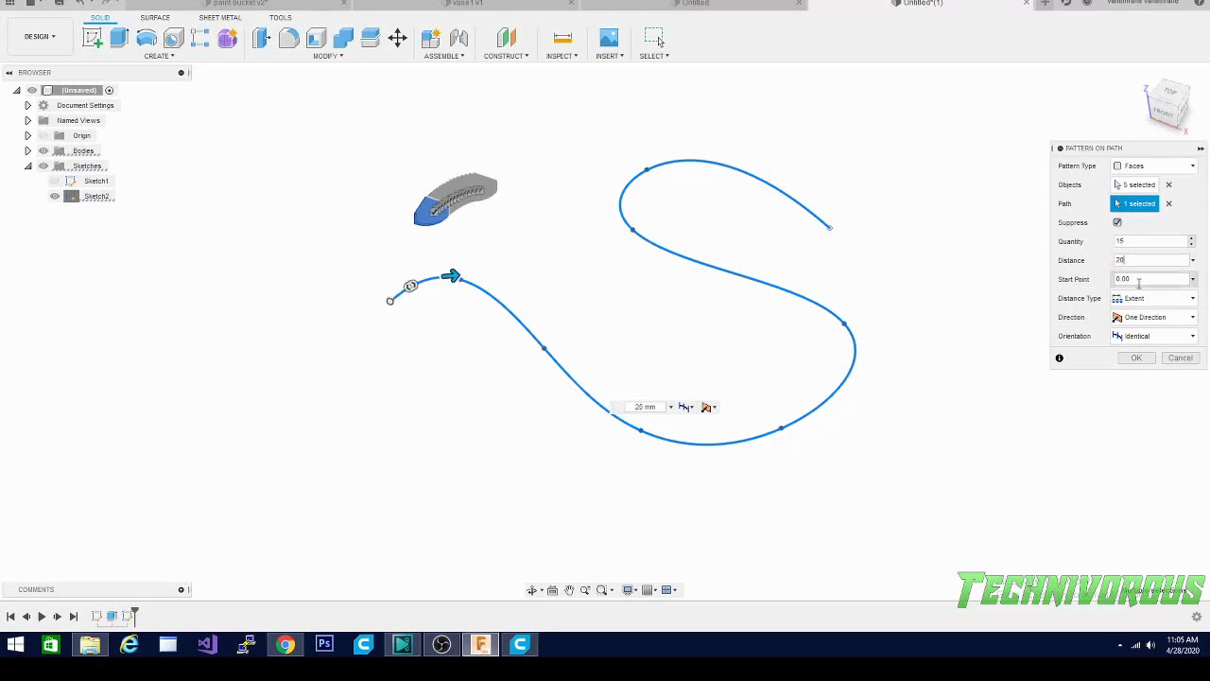
Step: Set orientation to Path Direction and create the path pattern
click(1177, 337)
click(1141, 375)
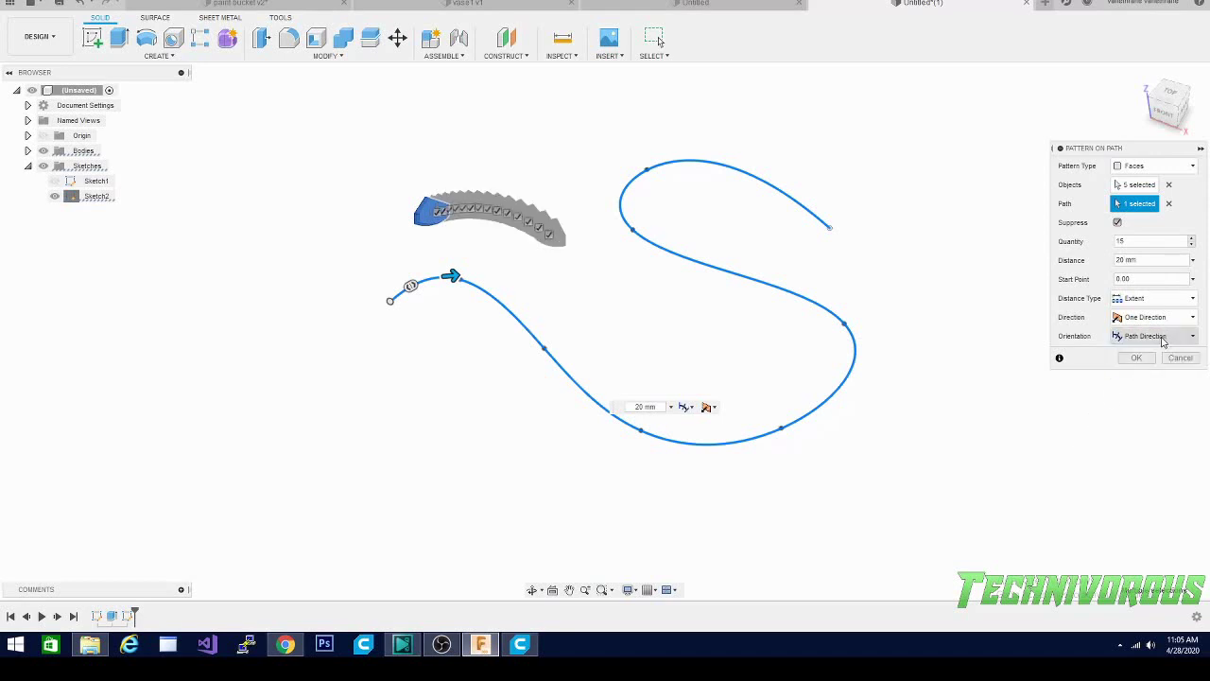
click(1126, 261)
double_click(1125, 260)
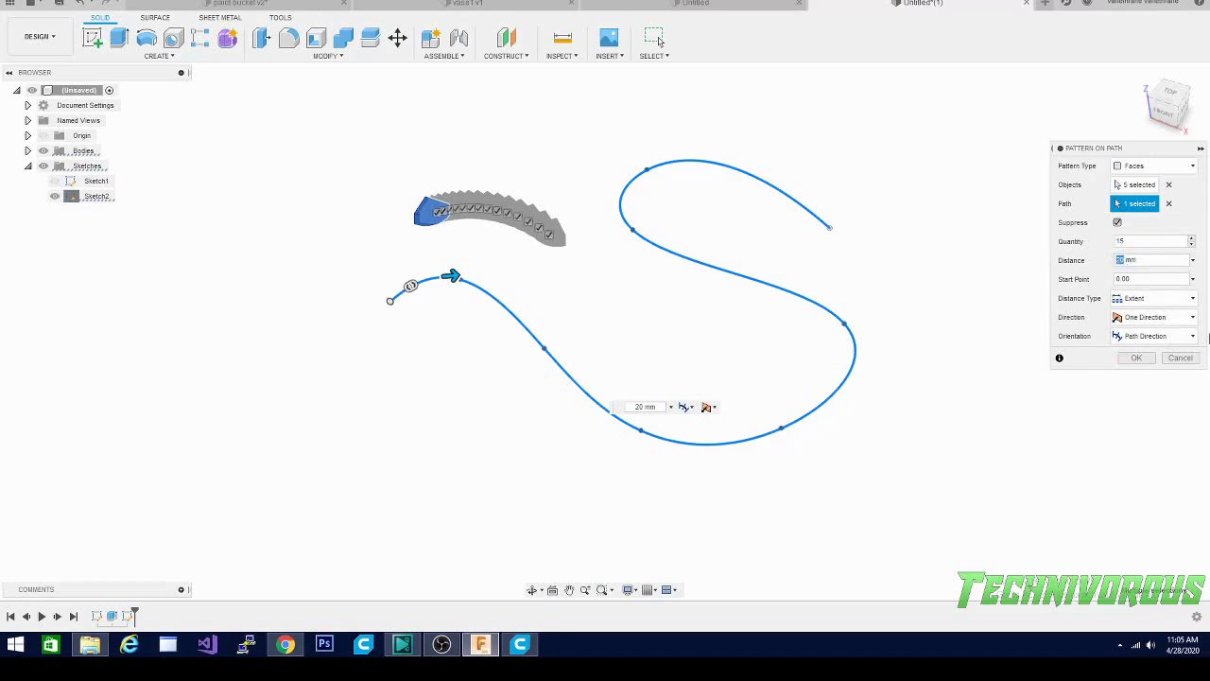
key(Return)
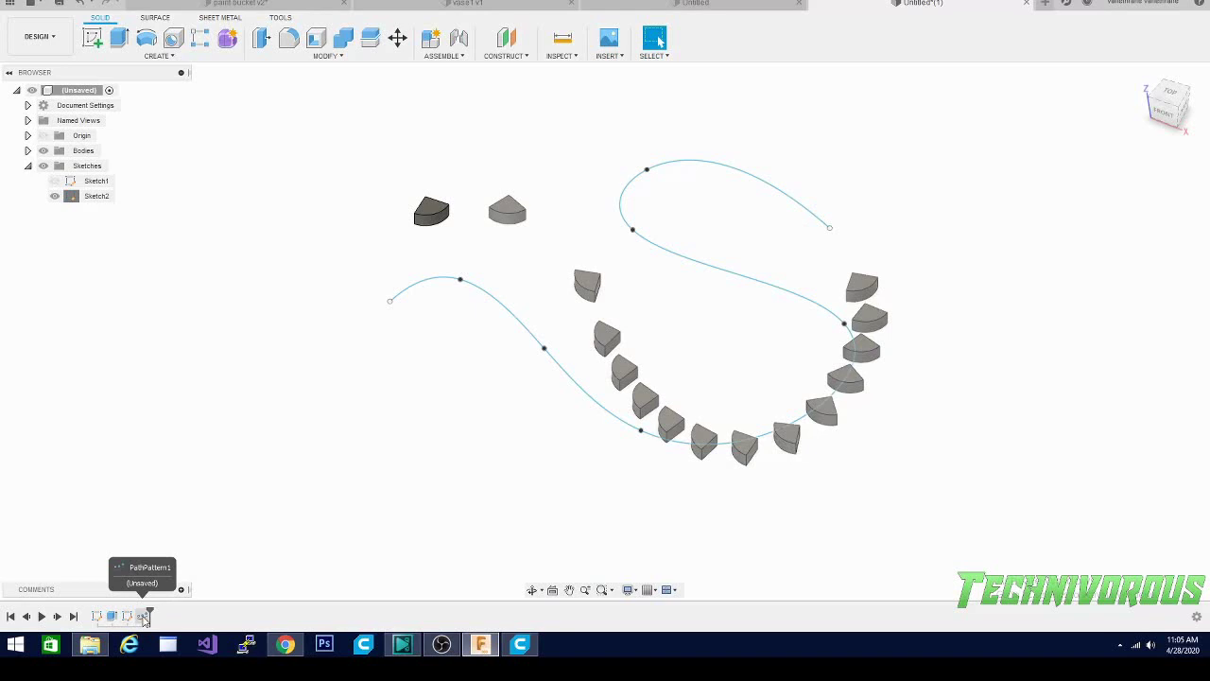
Step: Edit the path pattern, enter distance 15, and set orientation to Identical
right_click(145, 616)
click(187, 504)
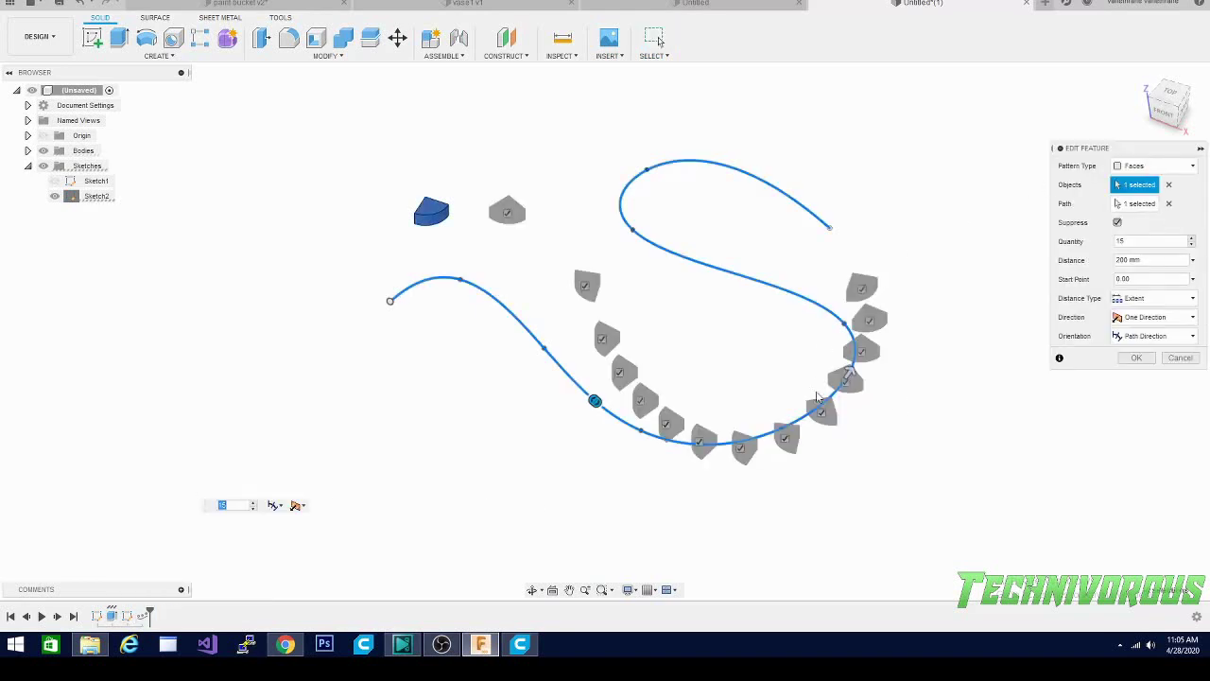
double_click(1115, 259)
text(15)
click(1192, 337)
click(1161, 351)
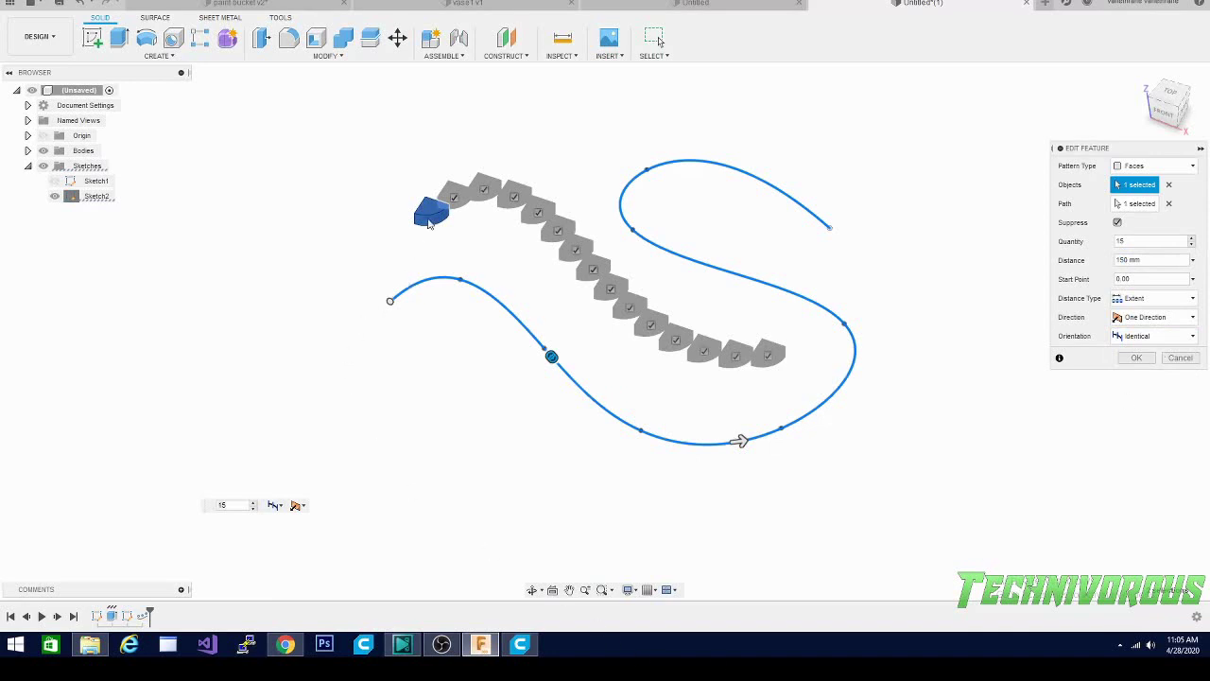
Step: Try Symmetric then One Direction, set quantity 35, and drag the distance to about 237 mm
click(1195, 322)
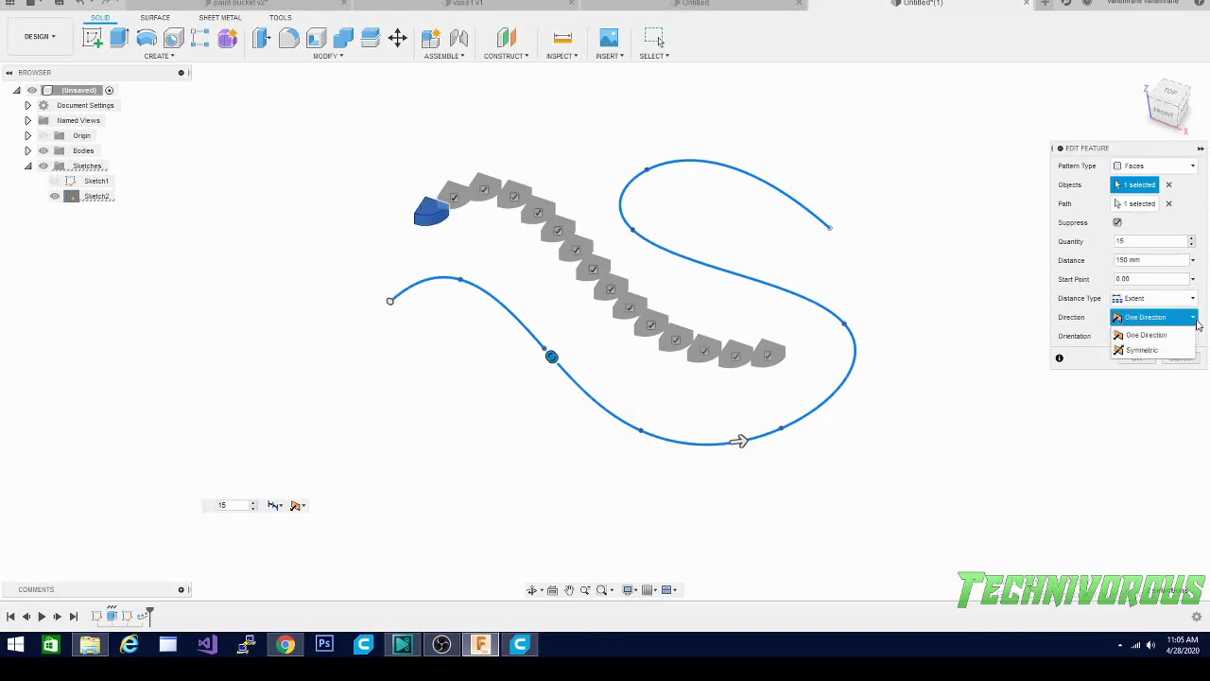
click(1139, 350)
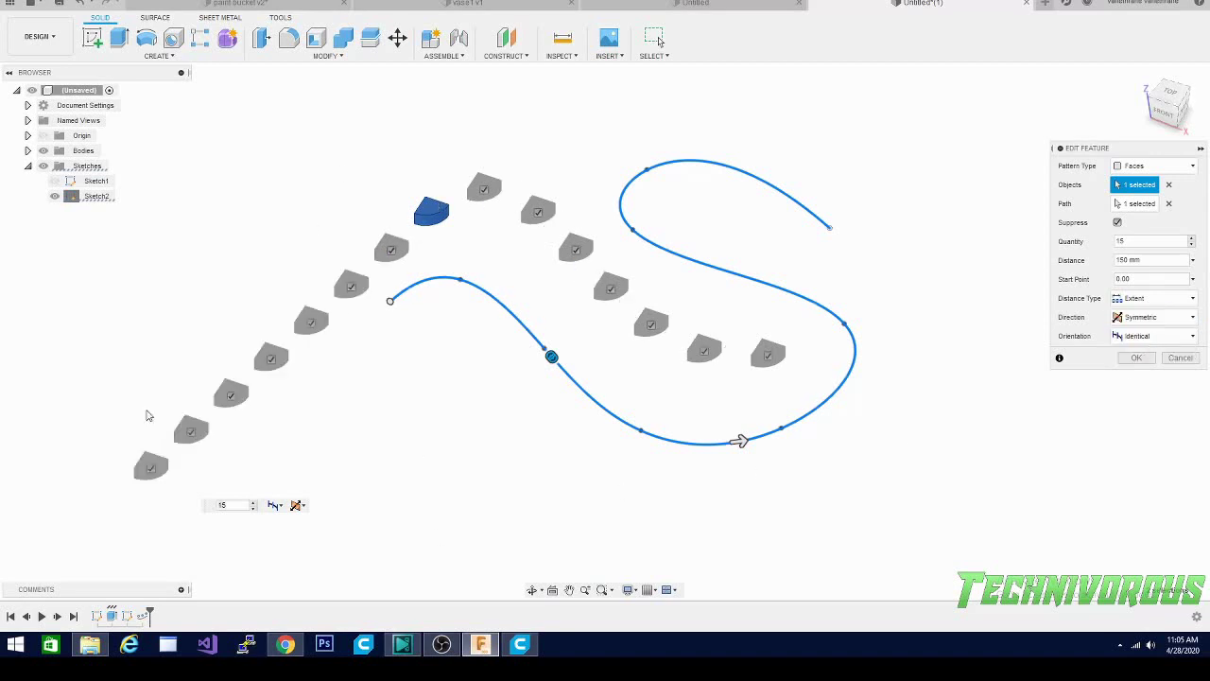
click(1169, 318)
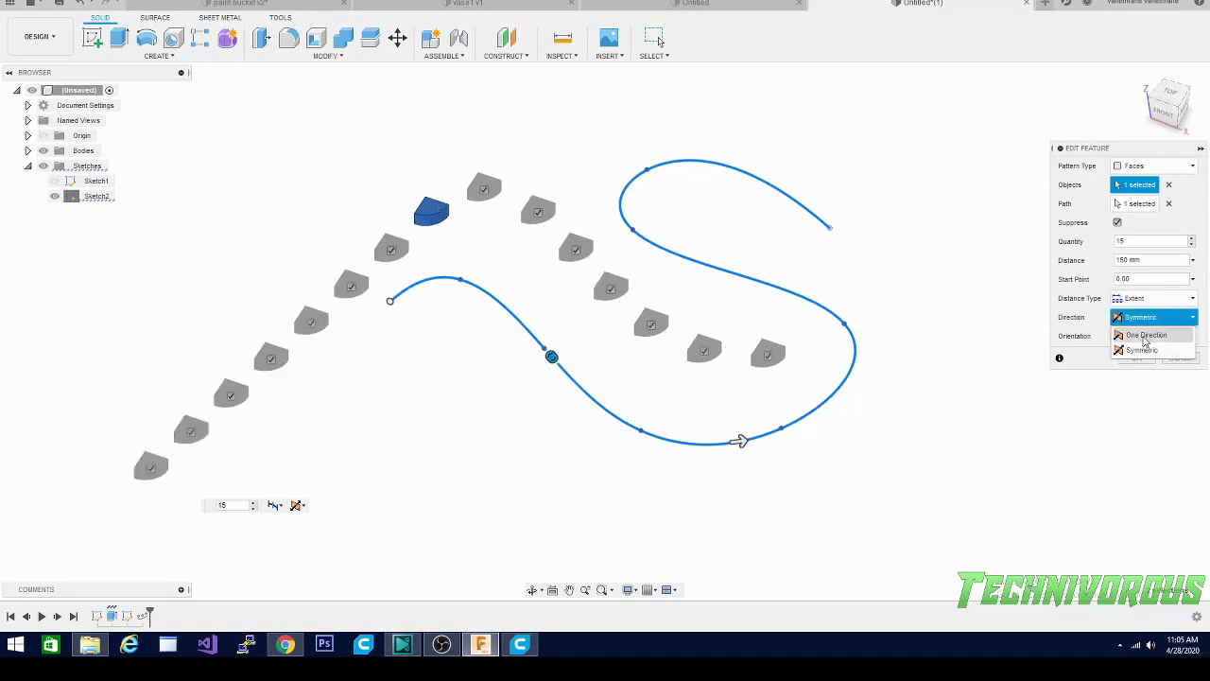
click(1143, 335)
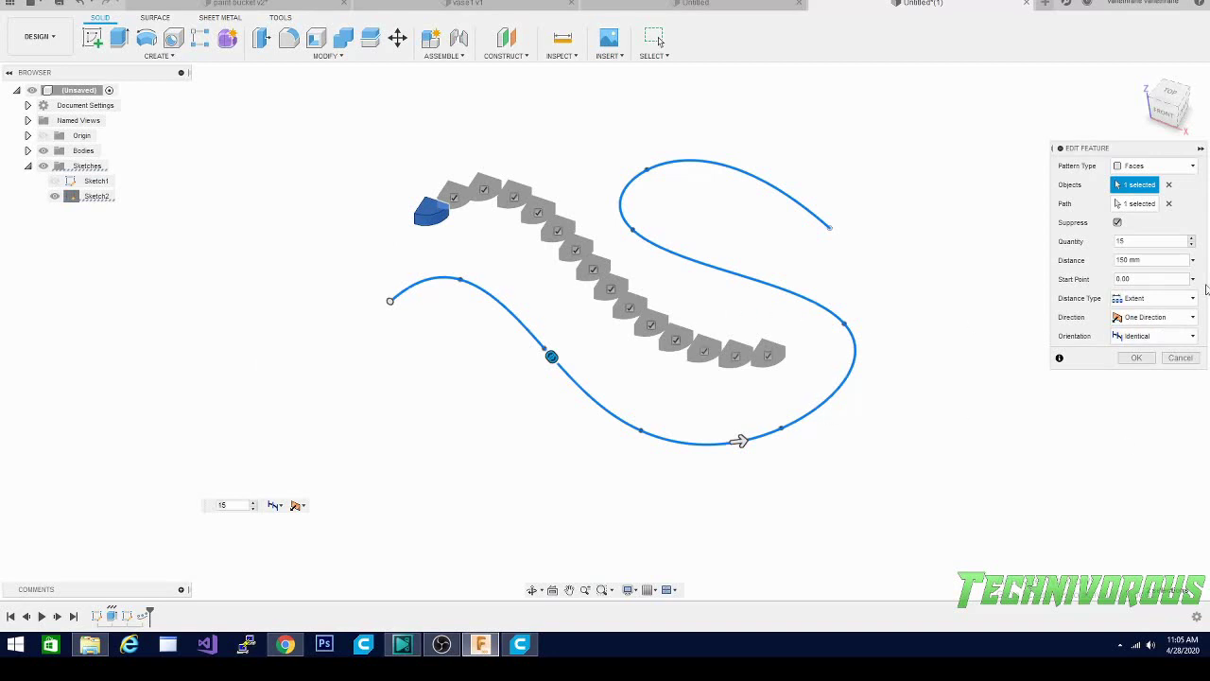
click(1145, 242)
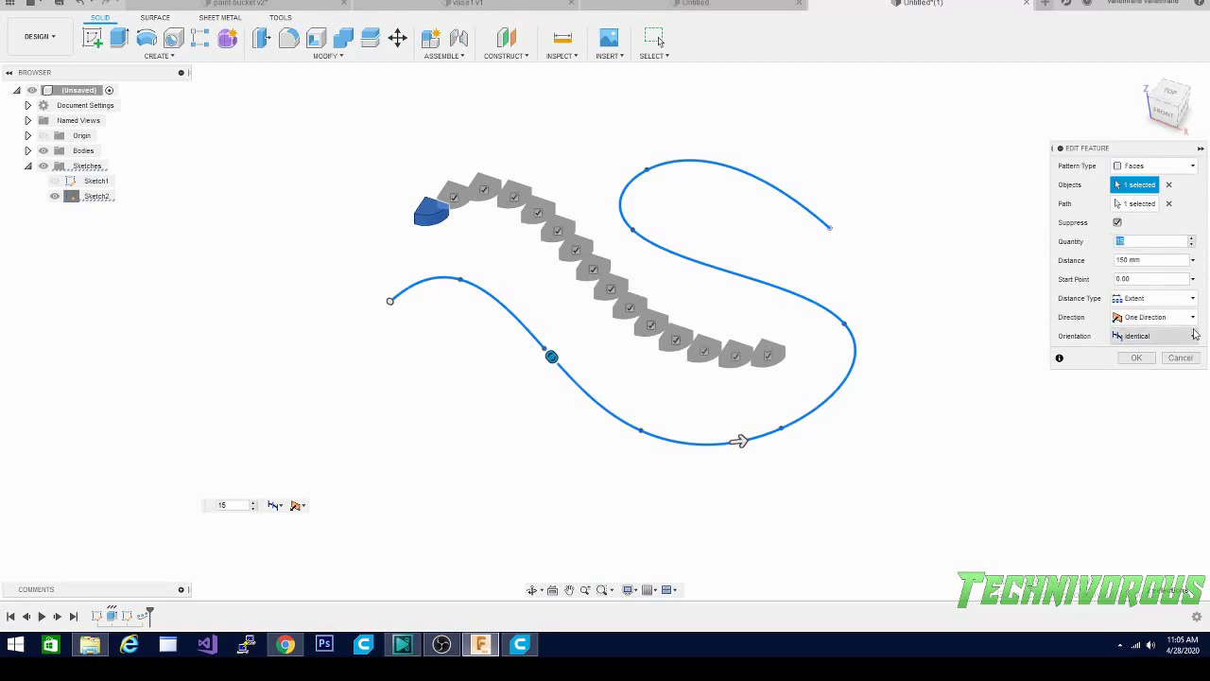
text(35)
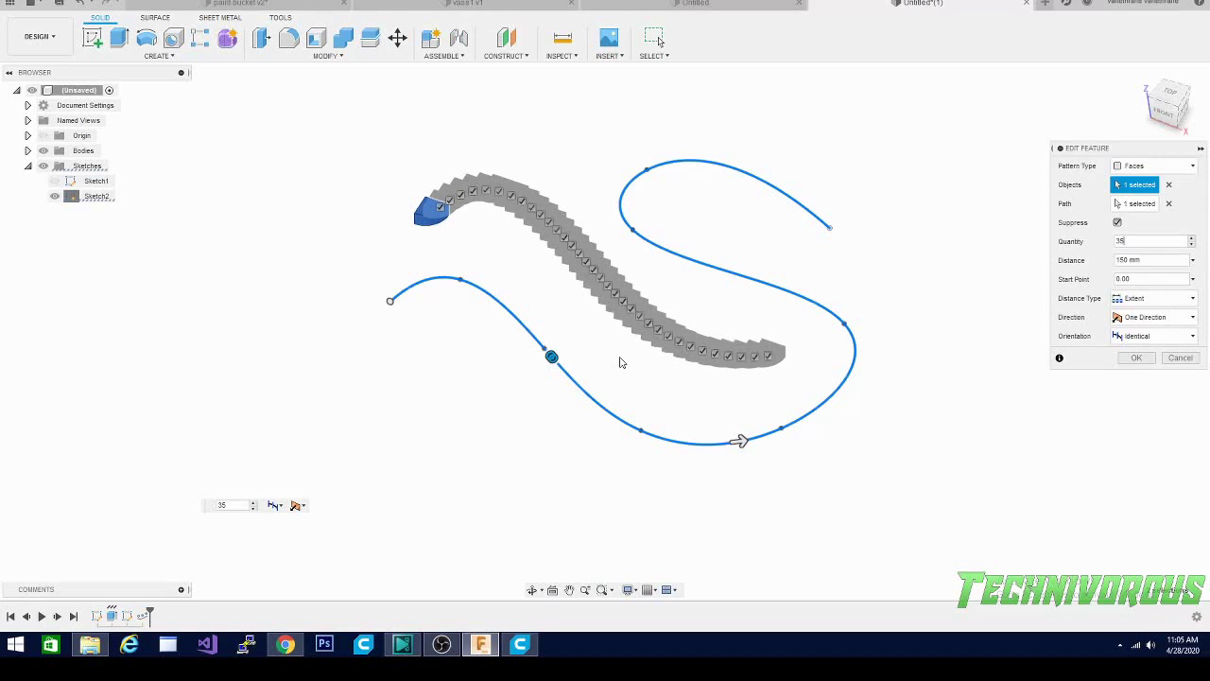
click(1132, 261)
text(300)
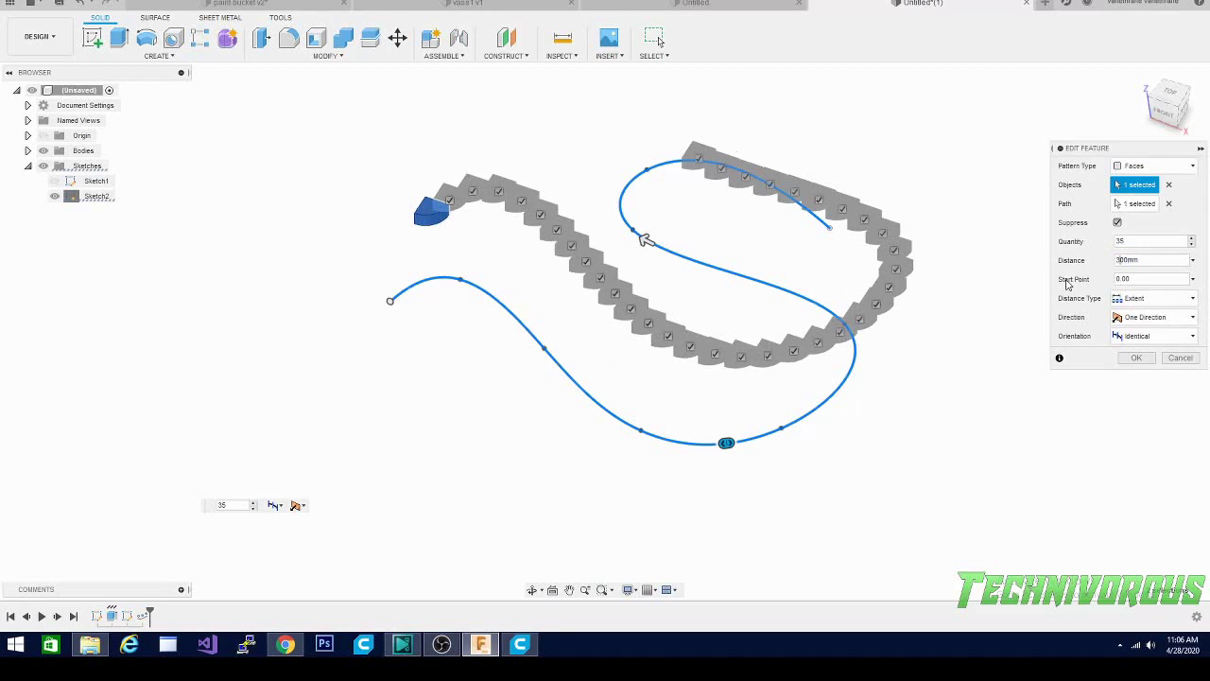
text(6)
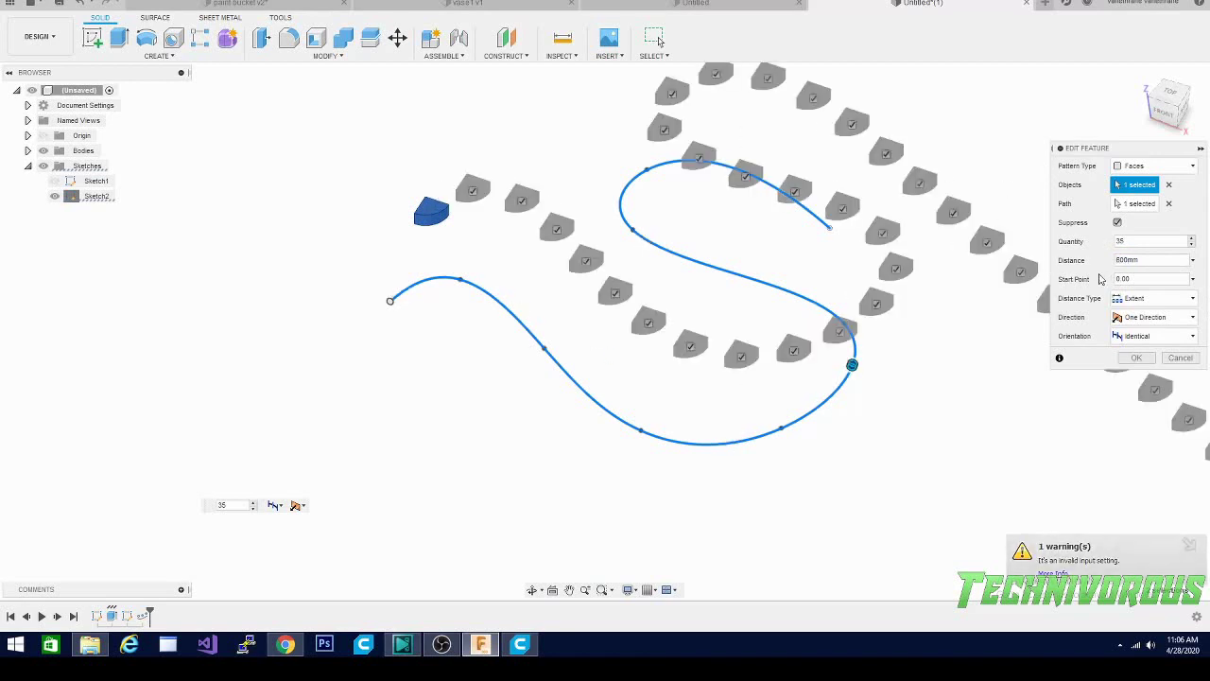
shift+middle_drag(913, 426, 872, 416)
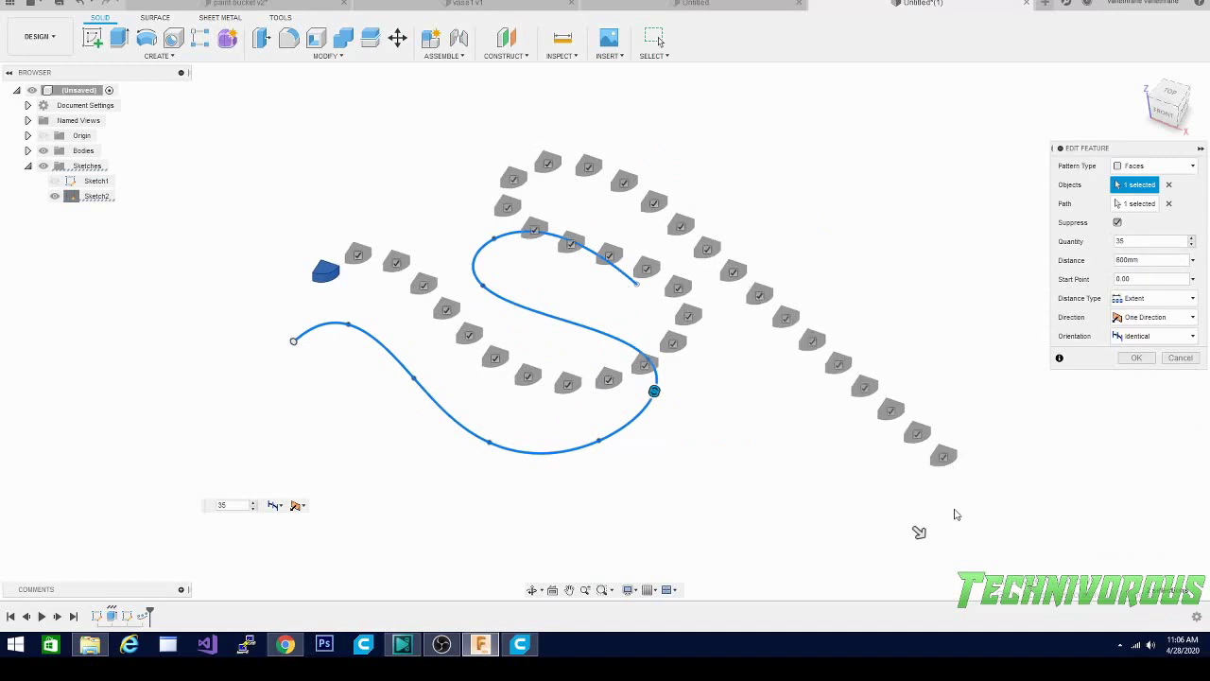
drag(915, 529, 624, 388)
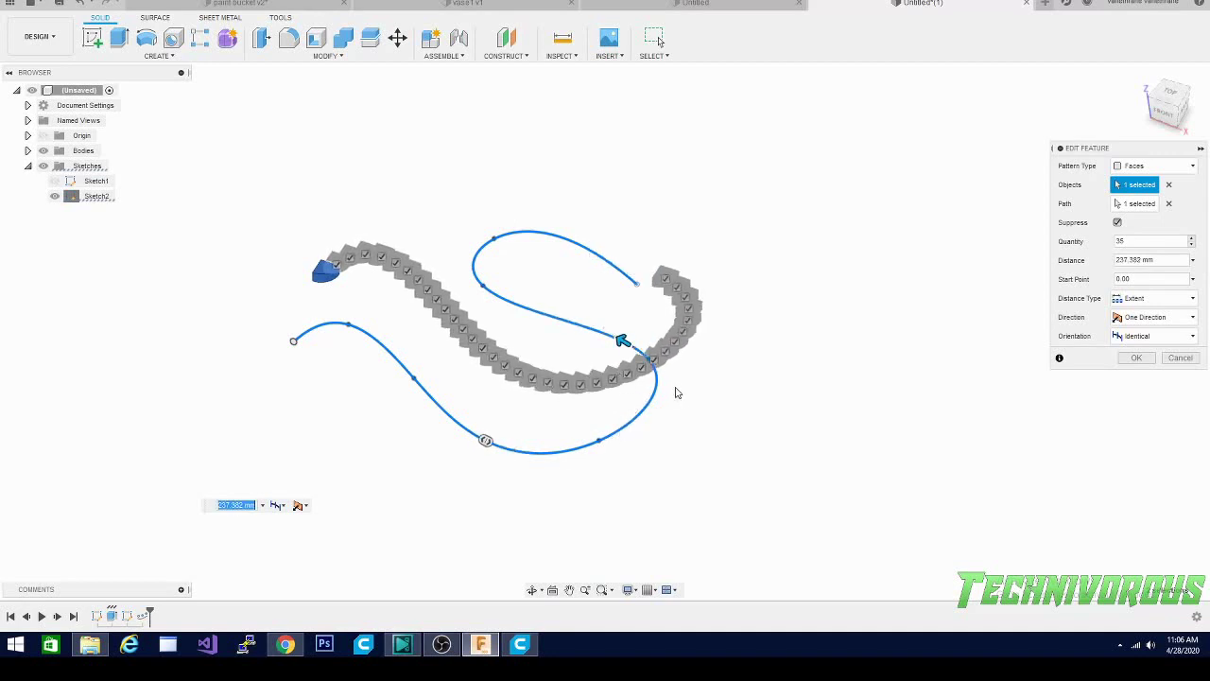
click(1136, 358)
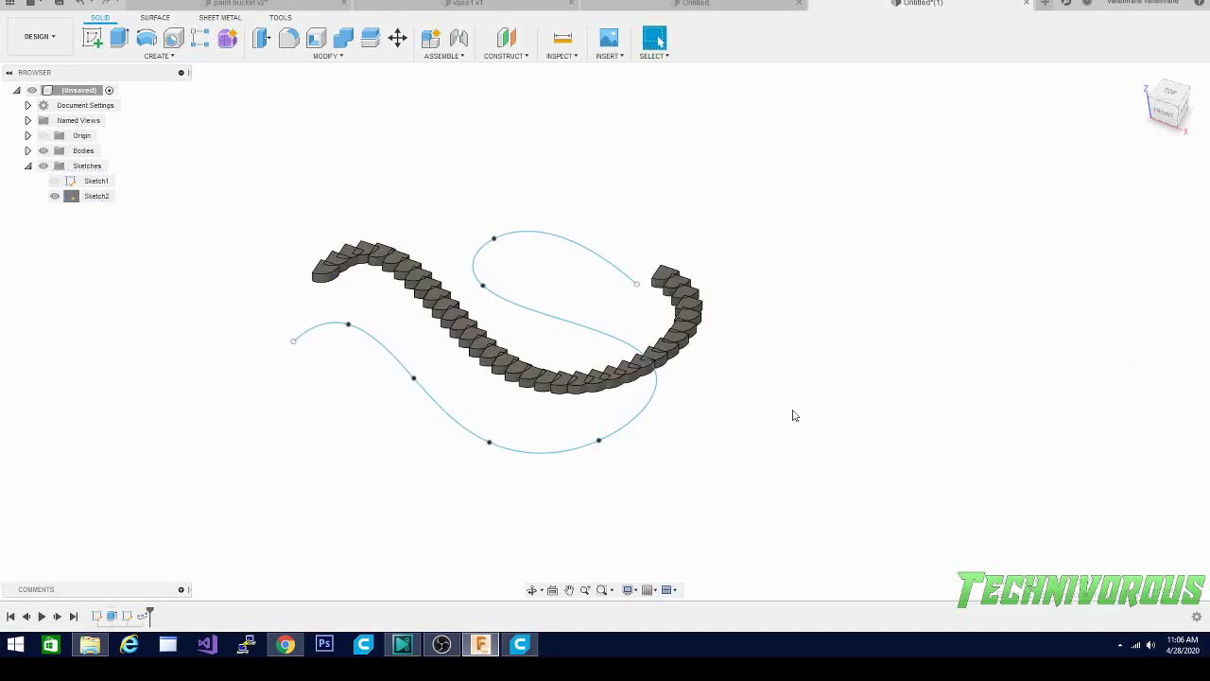